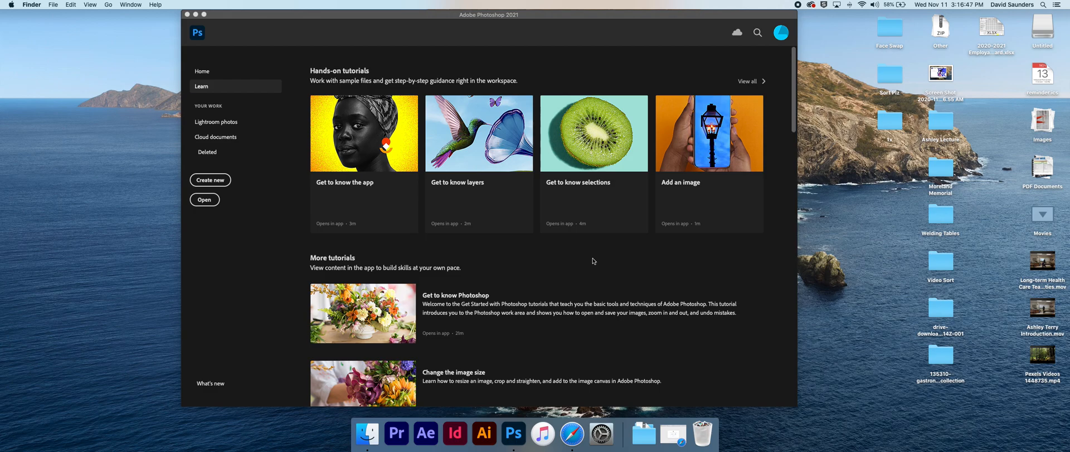
Switch to Finder and preview the pexels JPG of two red-sleeved arms from the recent files
{"action": "left_click", "coordinate": [372, 439]}
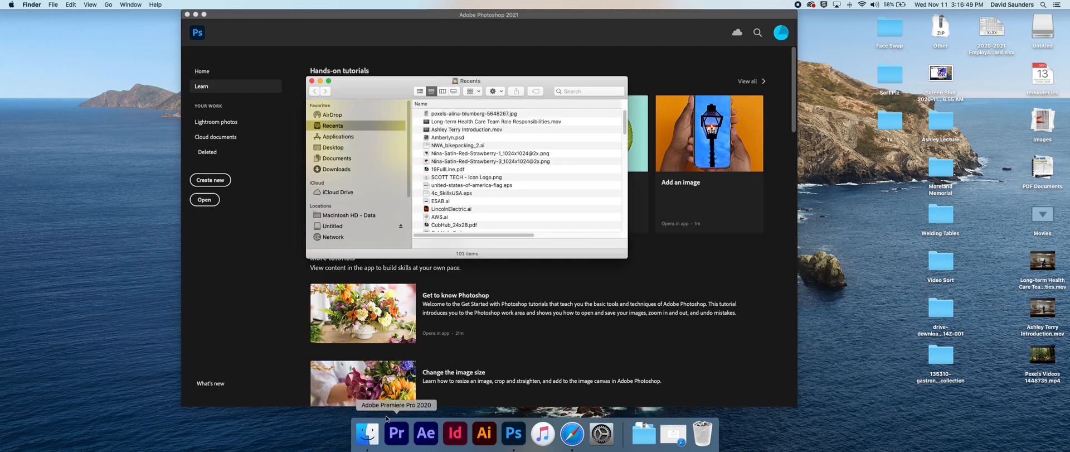
{"action": "left_click", "coordinate": [462, 114]}
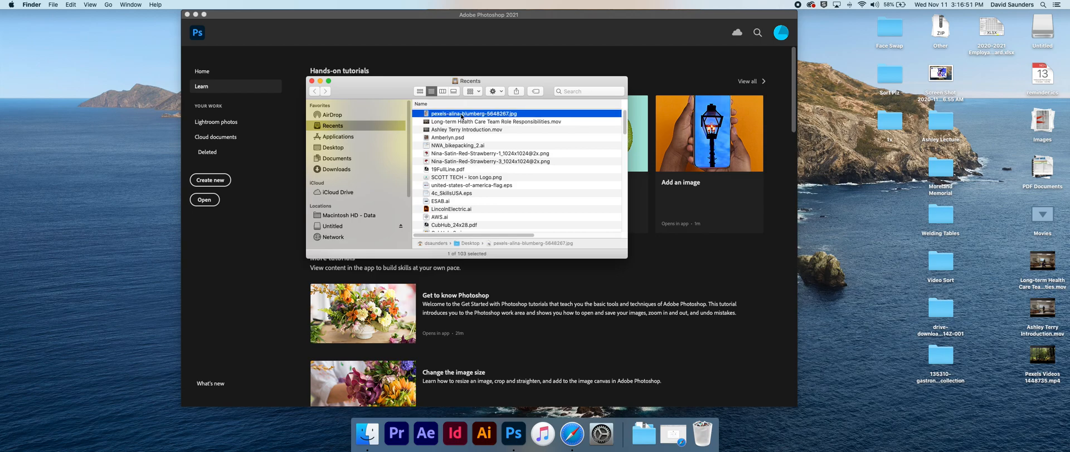
{"action": "key", "text": "space"}
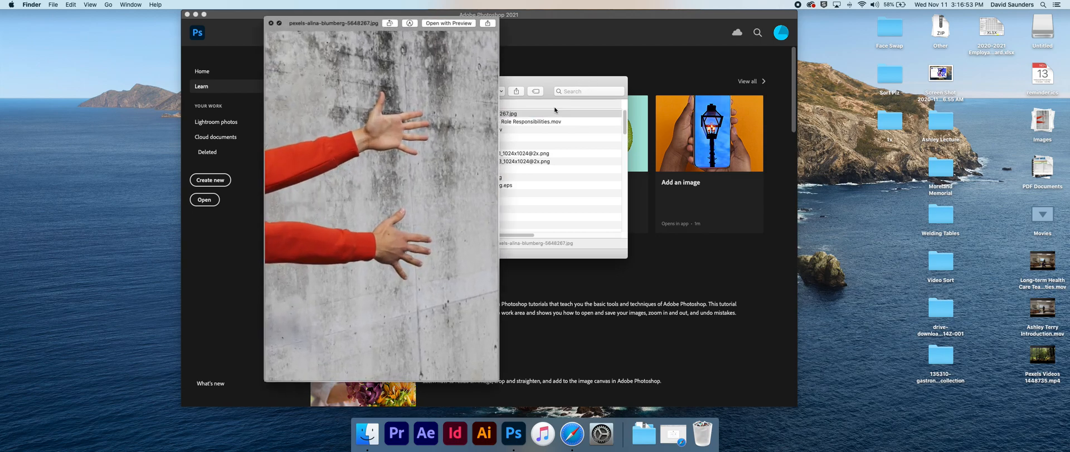
{"action": "left_click_drag", "start_coordinate": [358, 24], "coordinate": [441, 36]}
{"action": "key", "text": "space"}
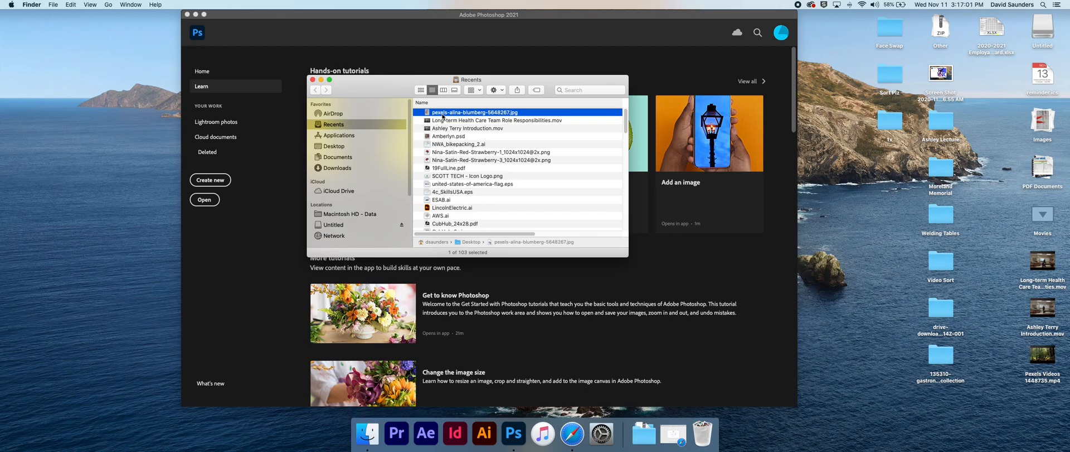
Open the pexels arms photo with Adobe Photoshop 2021, then enlarge and reposition the application window
{"action": "right_click", "coordinate": [442, 117]}
{"action": "mouse_move", "coordinate": [598, 125]}
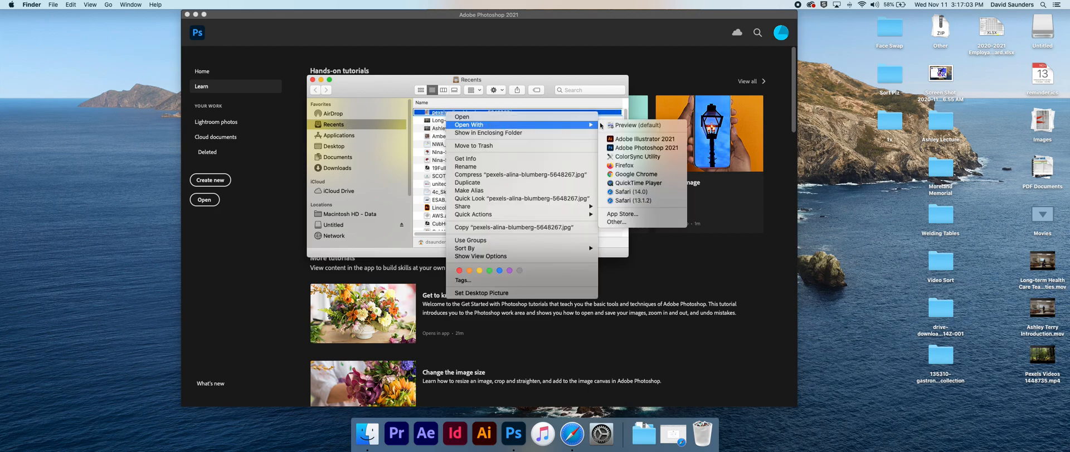
{"action": "left_click", "coordinate": [629, 147]}
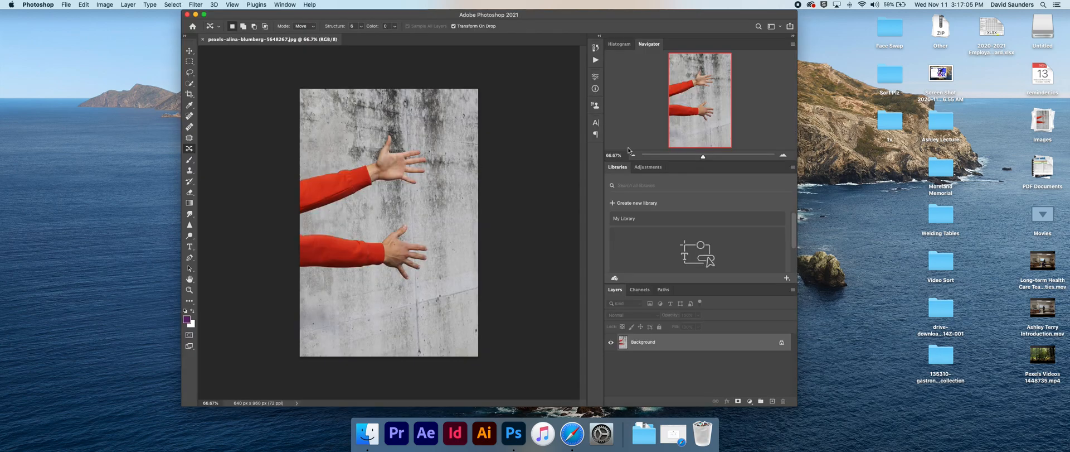
{"action": "left_click_drag", "start_coordinate": [798, 10], "coordinate": [845, 25]}
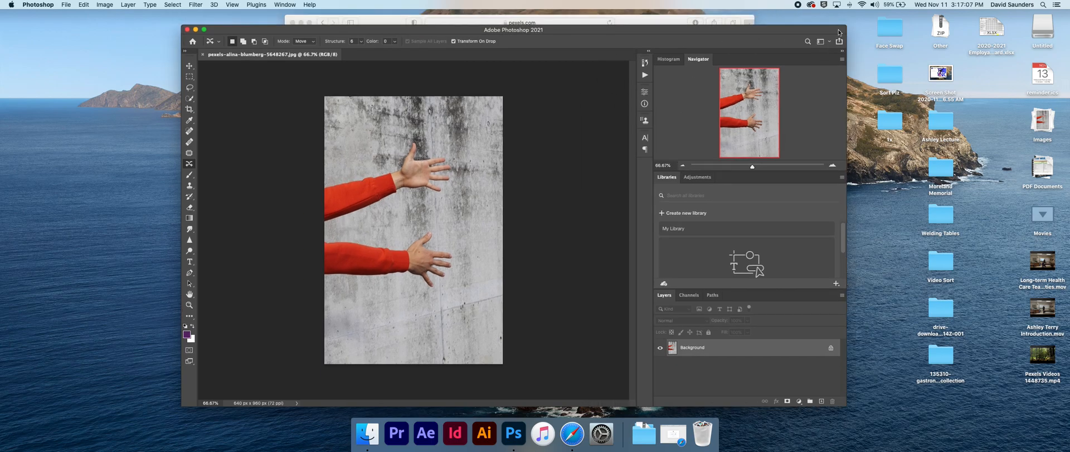
{"action": "left_click_drag", "start_coordinate": [744, 32], "coordinate": [711, 21]}
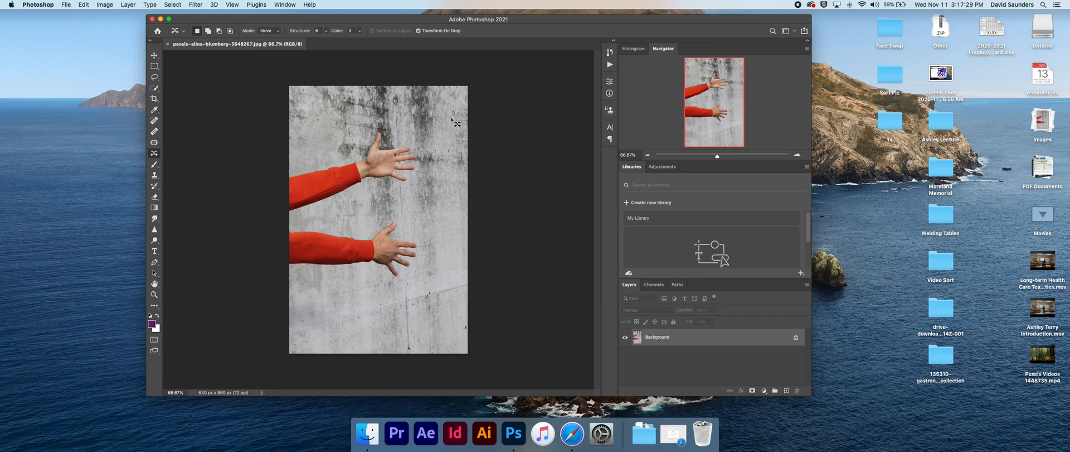
Activate the Pen tool and create a new path named "left hand"
{"action": "key", "text": "p"}
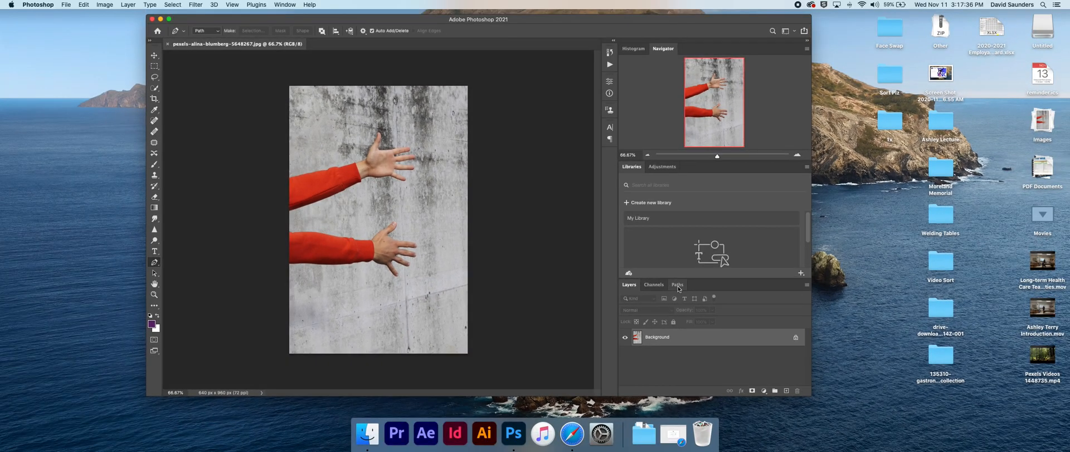
{"action": "left_click", "coordinate": [678, 285]}
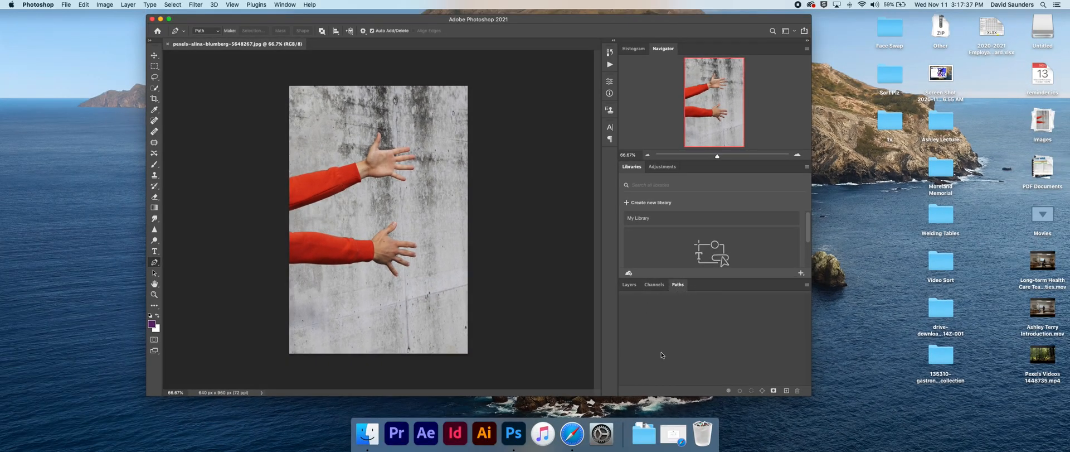
{"action": "left_click", "coordinate": [787, 391]}
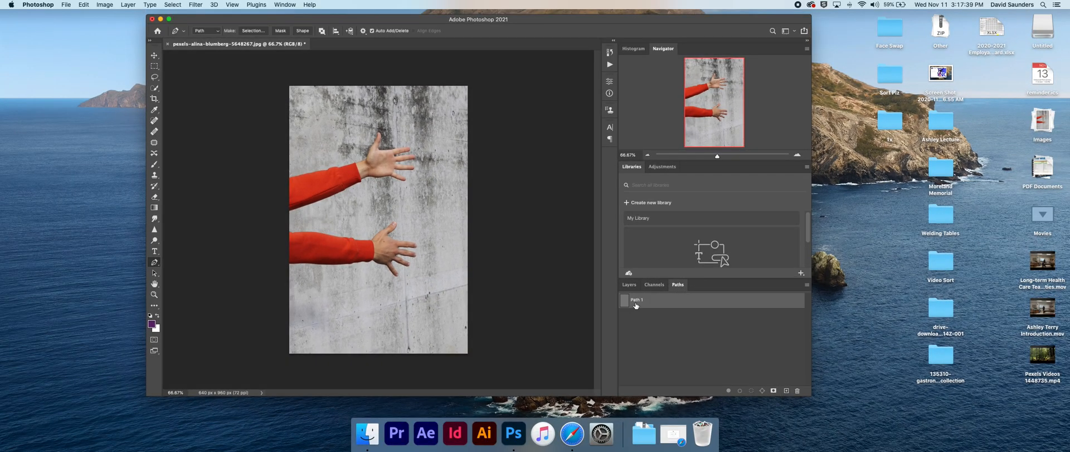
{"action": "double_click", "coordinate": [638, 300]}
{"action": "type", "text": "left hand"}
Trace the top edge of the upper arm's sleeve with path anchors, from the photo's left edge to the end of the cuff
{"action": "scroll", "coordinate": [287, 167], "scroll_direction": "up", "scroll_amount": 5}
{"action": "scroll", "coordinate": [287, 167], "scroll_direction": "down", "scroll_amount": 5}
{"action": "scroll", "coordinate": [430, 196], "scroll_direction": "up", "scroll_amount": 3}
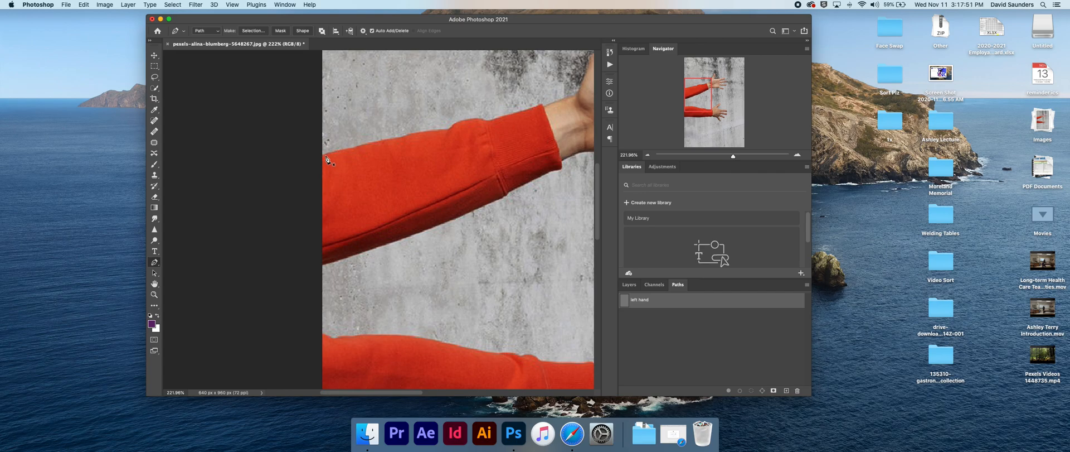
{"action": "scroll", "coordinate": [324, 161], "scroll_direction": "up", "scroll_amount": 2}
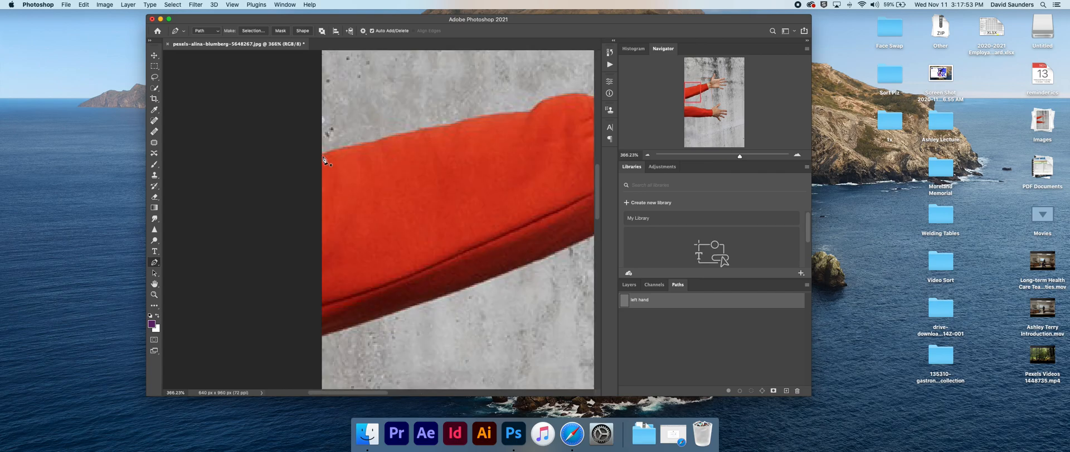
{"action": "scroll", "coordinate": [441, 138], "scroll_direction": "down", "scroll_amount": 2}
{"action": "left_click_drag", "start_coordinate": [441, 138], "coordinate": [397, 186]}
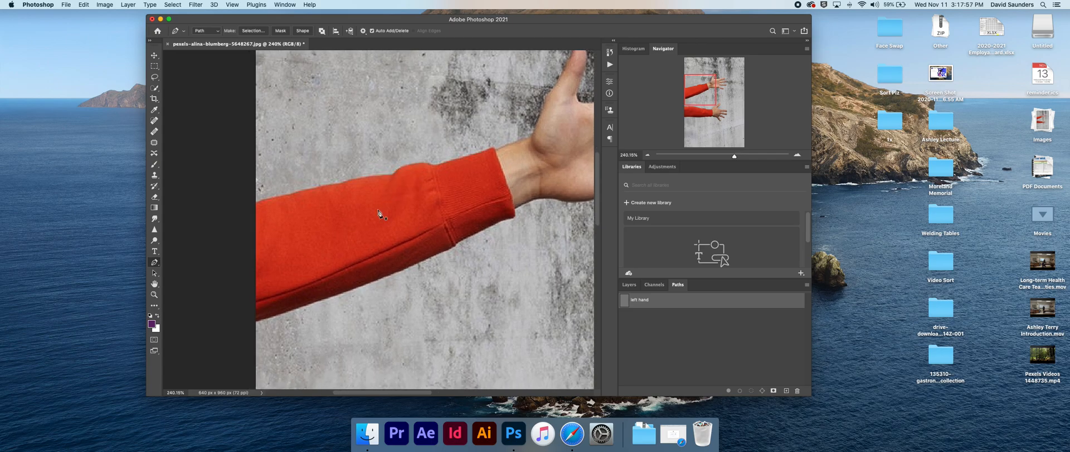
{"action": "left_click", "coordinate": [255, 204]}
{"action": "left_click", "coordinate": [298, 193]}
{"action": "left_click", "coordinate": [311, 190]}
{"action": "left_click", "coordinate": [323, 187]}
{"action": "left_click", "coordinate": [338, 186]}
{"action": "left_click", "coordinate": [352, 182]}
{"action": "left_click", "coordinate": [392, 176]}
{"action": "left_click", "coordinate": [405, 168]}
{"action": "left_click", "coordinate": [432, 165]}
{"action": "left_click", "coordinate": [450, 165]}
{"action": "left_click", "coordinate": [453, 162]}
{"action": "left_click", "coordinate": [495, 153]}
Continue the path from the cuff along the wrist and around the upper hand's thumb
{"action": "left_click_drag", "start_coordinate": [503, 145], "coordinate": [414, 191]}
{"action": "left_click", "coordinate": [443, 183]}
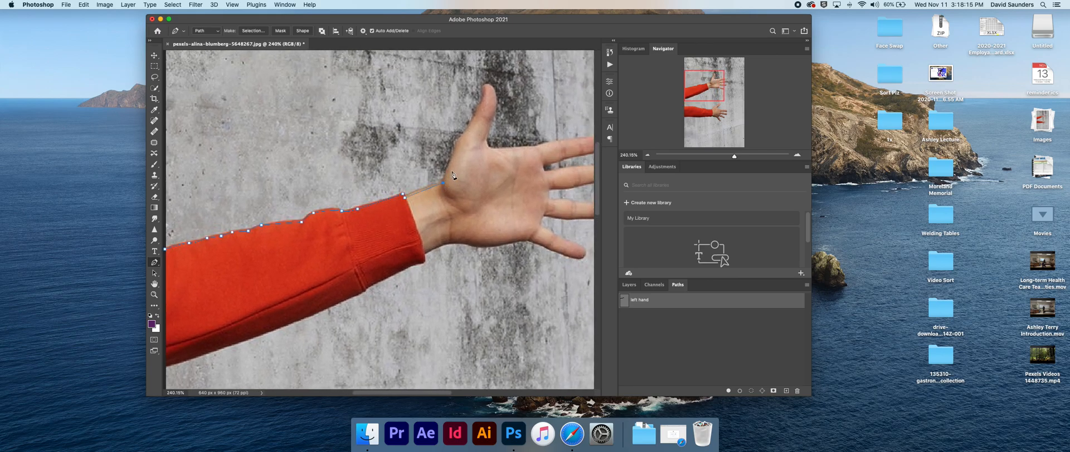
{"action": "left_click", "coordinate": [452, 162]}
{"action": "left_click", "coordinate": [456, 144]}
{"action": "left_click", "coordinate": [462, 140]}
{"action": "left_click_drag", "start_coordinate": [473, 120], "coordinate": [473, 139]}
{"action": "left_click", "coordinate": [455, 168]}
{"action": "left_click", "coordinate": [457, 164]}
{"action": "left_click", "coordinate": [465, 138]}
{"action": "left_click", "coordinate": [477, 157]}
{"action": "left_click", "coordinate": [474, 168]}
{"action": "left_click", "coordinate": [470, 178]}
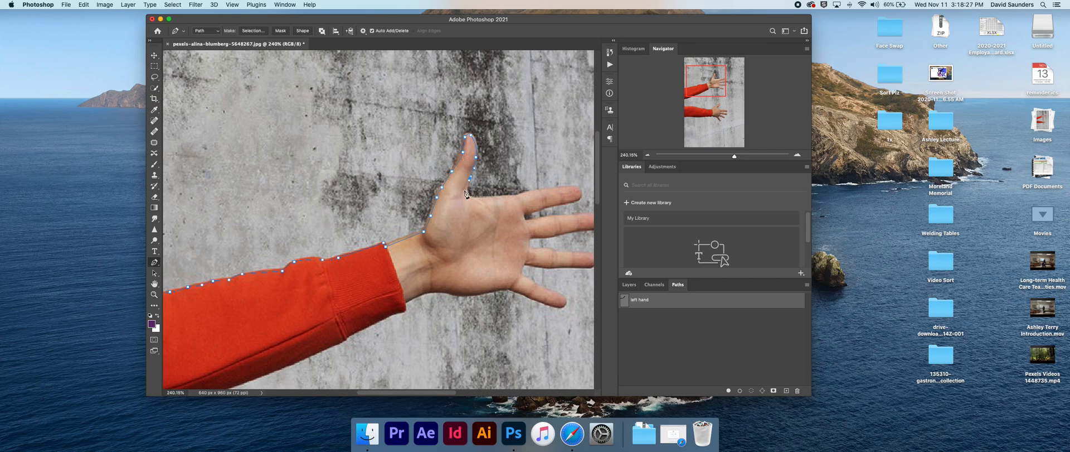
Extend the path from the thumb's base around the index finger to the gap before the middle finger
{"action": "left_click", "coordinate": [466, 190]}
{"action": "left_click_drag", "start_coordinate": [477, 198], "coordinate": [484, 198]}
{"action": "left_click", "coordinate": [505, 196]}
{"action": "left_click", "coordinate": [528, 192]}
{"action": "left_click_drag", "start_coordinate": [548, 189], "coordinate": [552, 190]}
{"action": "left_click", "coordinate": [574, 188]}
{"action": "left_click", "coordinate": [580, 193]}
{"action": "left_click", "coordinate": [571, 201]}
{"action": "left_click", "coordinate": [548, 206]}
{"action": "left_click", "coordinate": [538, 210]}
{"action": "left_click", "coordinate": [528, 212]}
{"action": "left_click", "coordinate": [526, 220]}
Trace the upper edge of the middle finger out to its fingertip
{"action": "left_click_drag", "start_coordinate": [538, 218], "coordinate": [545, 217]}
{"action": "left_click_drag", "start_coordinate": [515, 206], "coordinate": [378, 168]}
{"action": "left_click", "coordinate": [432, 176]}
{"action": "left_click", "coordinate": [447, 176]}
{"action": "left_click_drag", "start_coordinate": [458, 177], "coordinate": [417, 206]}
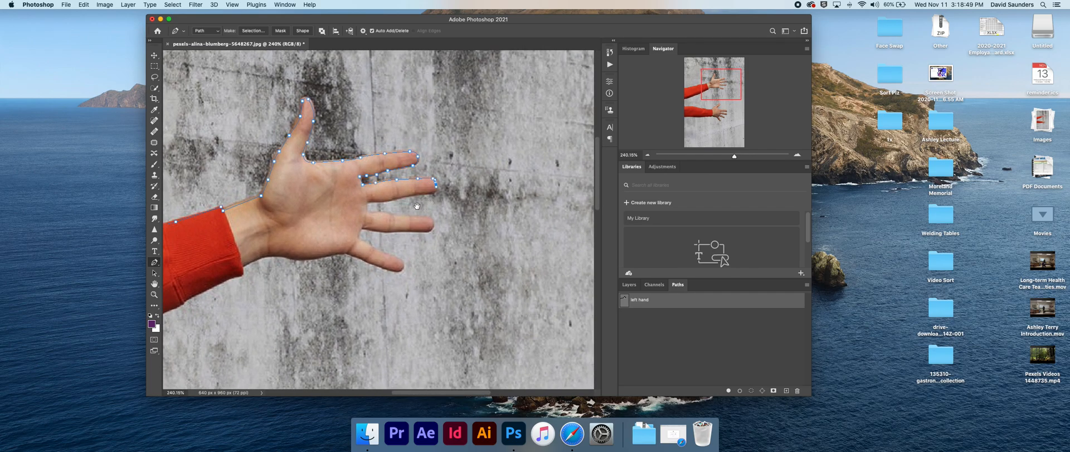
{"action": "key", "text": "super+equal"}
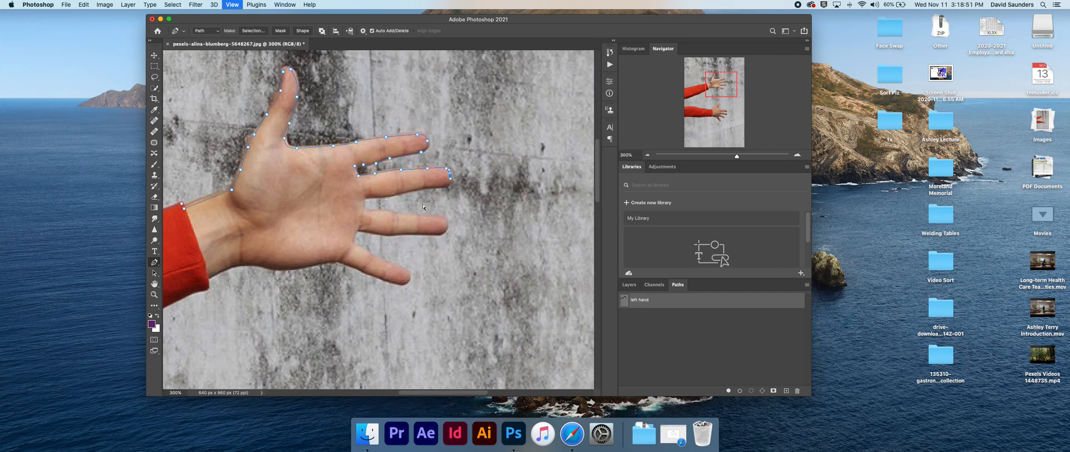
{"action": "left_click_drag", "start_coordinate": [246, 223], "coordinate": [313, 214]}
{"action": "scroll", "coordinate": [430, 191], "scroll_direction": "right", "scroll_amount": 2}
{"action": "scroll", "coordinate": [429, 191], "scroll_direction": "down", "scroll_amount": 1}
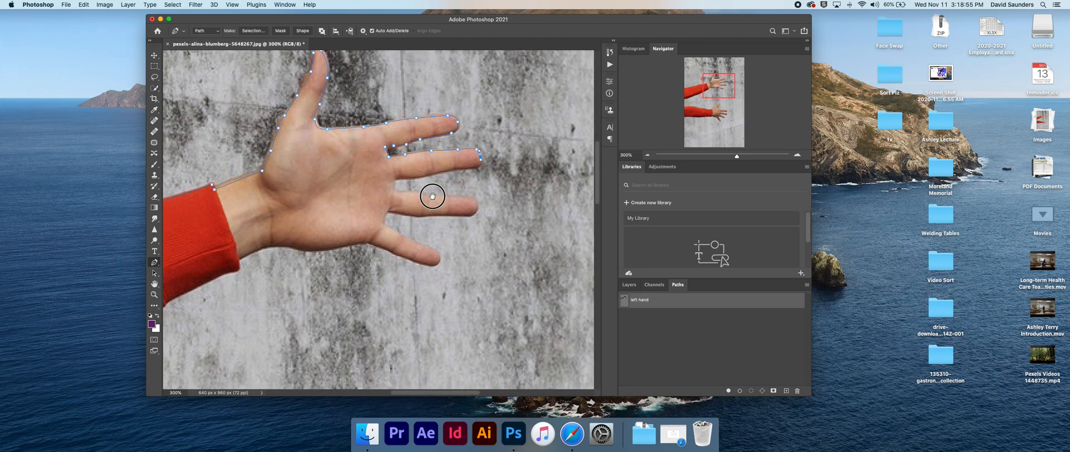
{"action": "scroll", "coordinate": [433, 199], "scroll_direction": "right", "scroll_amount": 2}
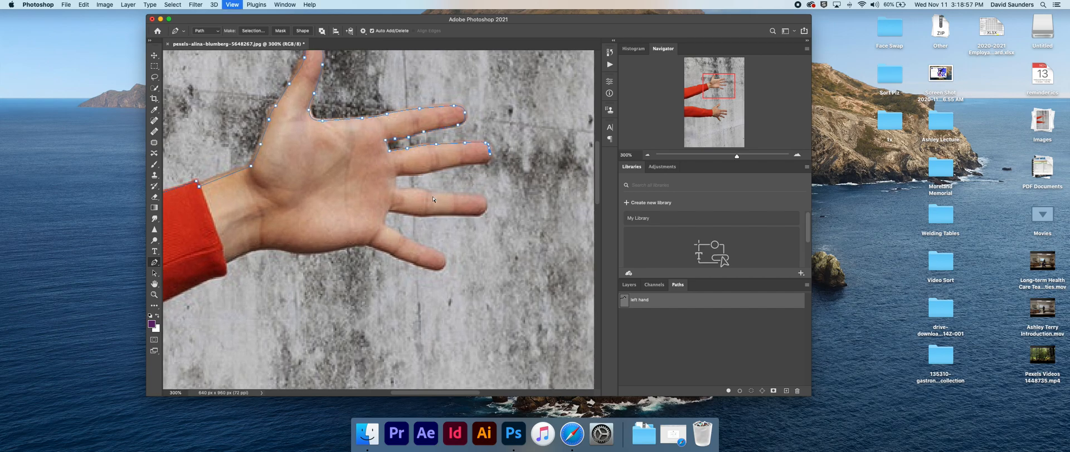
{"action": "scroll", "coordinate": [433, 199], "scroll_direction": "left", "scroll_amount": 2}
{"action": "key", "text": "super+minus"}
{"action": "key", "text": "super+plus"}
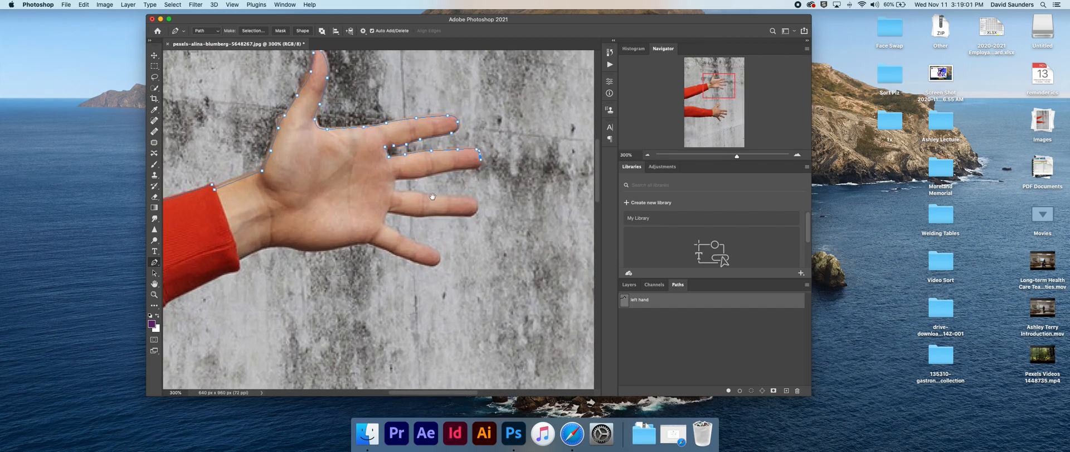
{"action": "scroll", "coordinate": [432, 196], "scroll_direction": "right", "scroll_amount": 2}
{"action": "scroll", "coordinate": [390, 201], "scroll_direction": "right", "scroll_amount": 3}
{"action": "left_click_drag", "start_coordinate": [369, 200], "coordinate": [462, 166]}
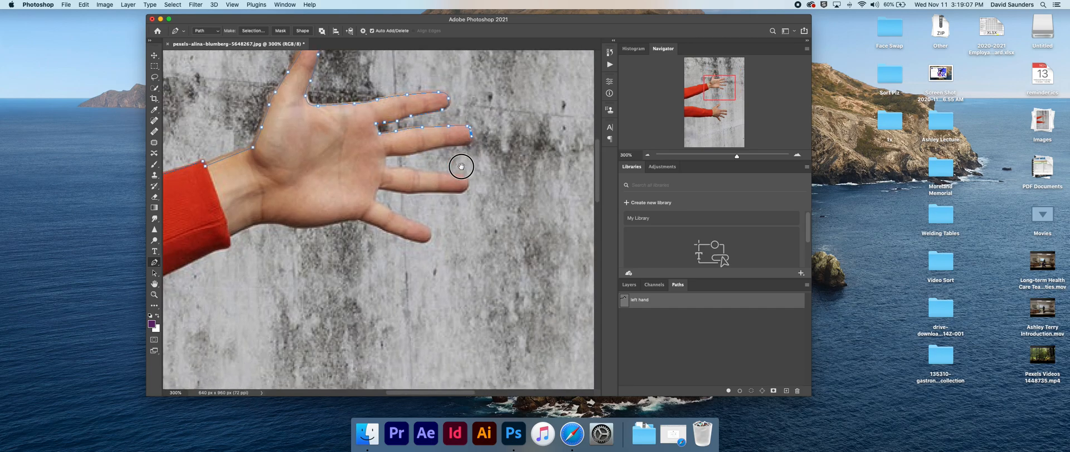
{"action": "left_click_drag", "start_coordinate": [308, 229], "coordinate": [469, 162]}
{"action": "left_click_drag", "start_coordinate": [290, 251], "coordinate": [446, 128]}
{"action": "left_click_drag", "start_coordinate": [305, 128], "coordinate": [444, 223]}
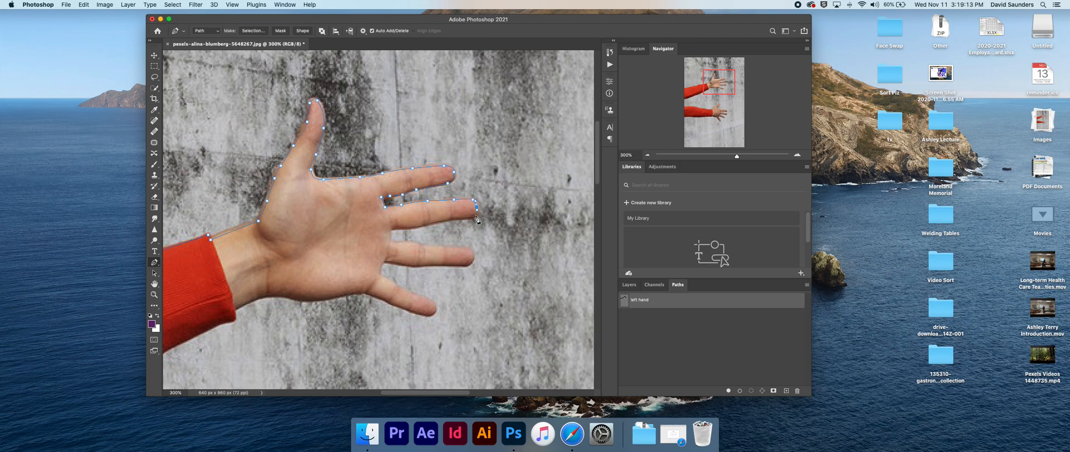
Trace the underside of the middle finger back to the gap before the ring finger
{"action": "left_click", "coordinate": [468, 218]}
{"action": "left_click", "coordinate": [450, 219]}
{"action": "left_click", "coordinate": [437, 222]}
{"action": "left_click", "coordinate": [423, 225]}
{"action": "left_click", "coordinate": [412, 228]}
{"action": "left_click", "coordinate": [389, 240]}
Extend the path around the ring finger, from its upper edge over the tip to its base
{"action": "left_click", "coordinate": [412, 243]}
{"action": "left_click", "coordinate": [439, 246]}
{"action": "left_click", "coordinate": [454, 246]}
{"action": "left_click_drag", "start_coordinate": [472, 253], "coordinate": [471, 268]}
{"action": "left_click", "coordinate": [456, 265]}
{"action": "left_click", "coordinate": [429, 264]}
{"action": "left_click", "coordinate": [417, 265]}
{"action": "left_click", "coordinate": [402, 265]}
{"action": "left_click", "coordinate": [391, 263]}
{"action": "left_click", "coordinate": [384, 261]}
Trace around the little finger and back along its underside to the palm
{"action": "left_click", "coordinate": [380, 273]}
{"action": "left_click", "coordinate": [393, 283]}
{"action": "left_click", "coordinate": [405, 288]}
{"action": "left_click", "coordinate": [414, 292]}
{"action": "left_click", "coordinate": [416, 293]}
{"action": "left_click", "coordinate": [426, 297]}
{"action": "left_click", "coordinate": [434, 310]}
{"action": "left_click", "coordinate": [425, 314]}
{"action": "left_click", "coordinate": [408, 310]}
{"action": "left_click", "coordinate": [397, 305]}
{"action": "left_click", "coordinate": [385, 300]}
{"action": "left_click", "coordinate": [370, 294]}
{"action": "left_click", "coordinate": [363, 291]}
Continue the path along the palm, wrist and underside of the upper sleeve to the photo's left edge
{"action": "left_click_drag", "start_coordinate": [337, 297], "coordinate": [253, 298]}
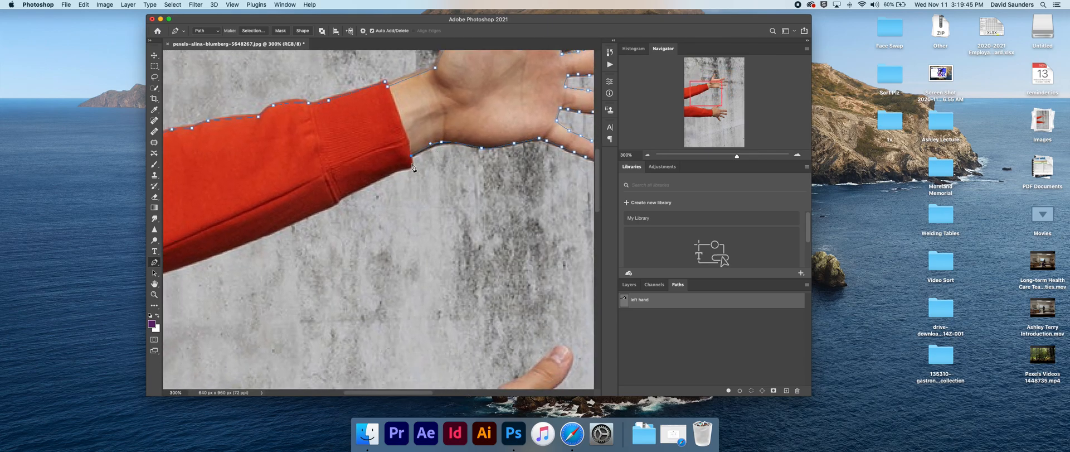
{"action": "left_click_drag", "start_coordinate": [399, 168], "coordinate": [402, 172]}
{"action": "left_click", "coordinate": [399, 168]}
{"action": "left_click_drag", "start_coordinate": [383, 174], "coordinate": [525, 170]}
{"action": "left_click_drag", "start_coordinate": [424, 184], "coordinate": [409, 190]}
{"action": "left_click", "coordinate": [295, 227]}
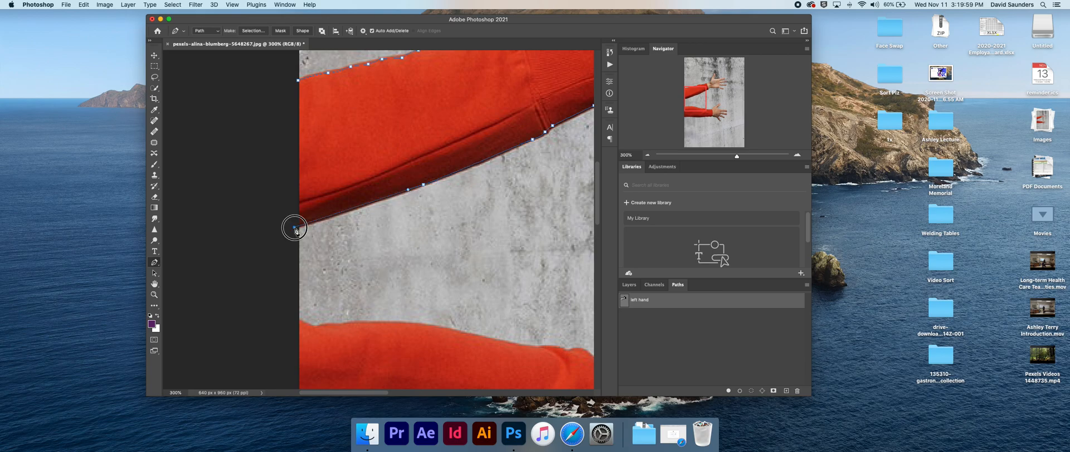
Close the upper arm's path by joining it to its starting anchor along the photo's left edge
{"action": "left_click_drag", "start_coordinate": [326, 111], "coordinate": [336, 154]}
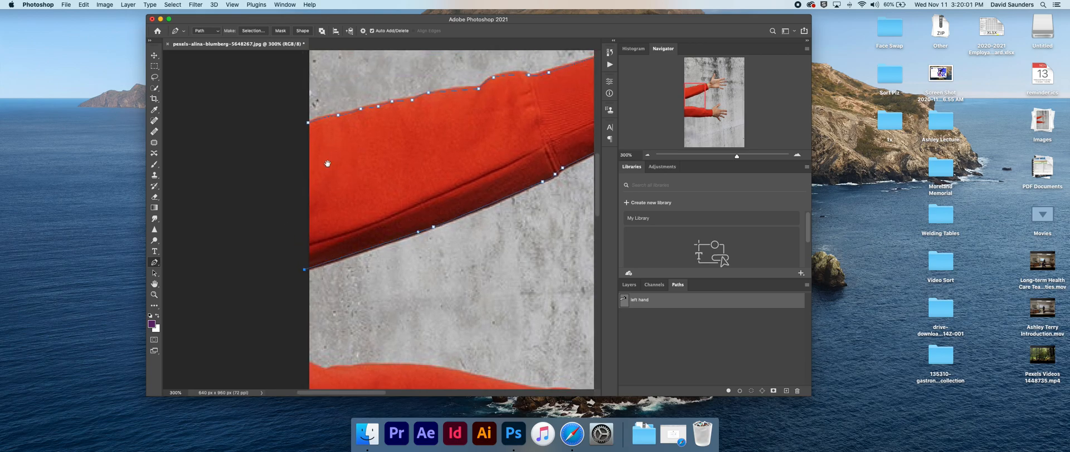
{"action": "left_click", "coordinate": [305, 270]}
{"action": "left_click", "coordinate": [308, 123]}
{"action": "scroll", "coordinate": [398, 159], "scroll_direction": "up", "scroll_amount": 5}
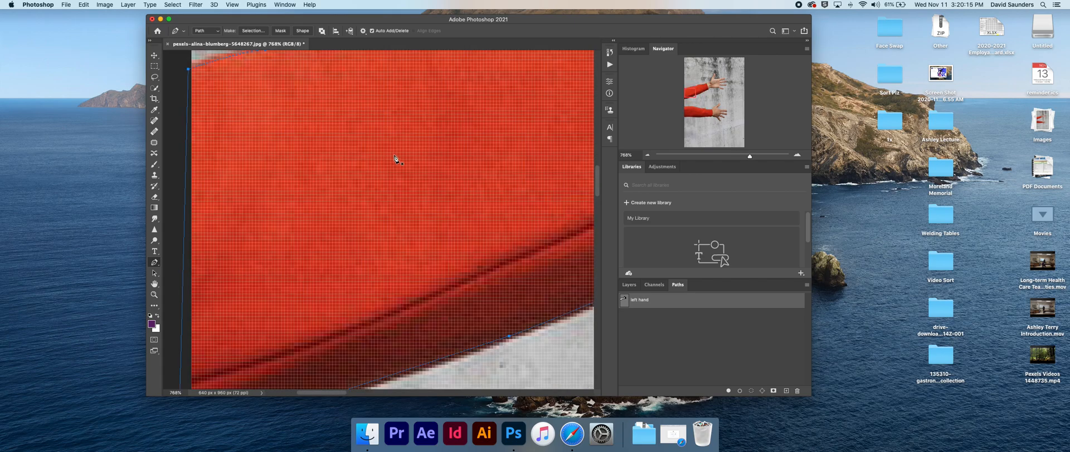
{"action": "scroll", "coordinate": [398, 159], "scroll_direction": "down", "scroll_amount": 8}
{"action": "left_click_drag", "start_coordinate": [505, 149], "coordinate": [399, 221]}
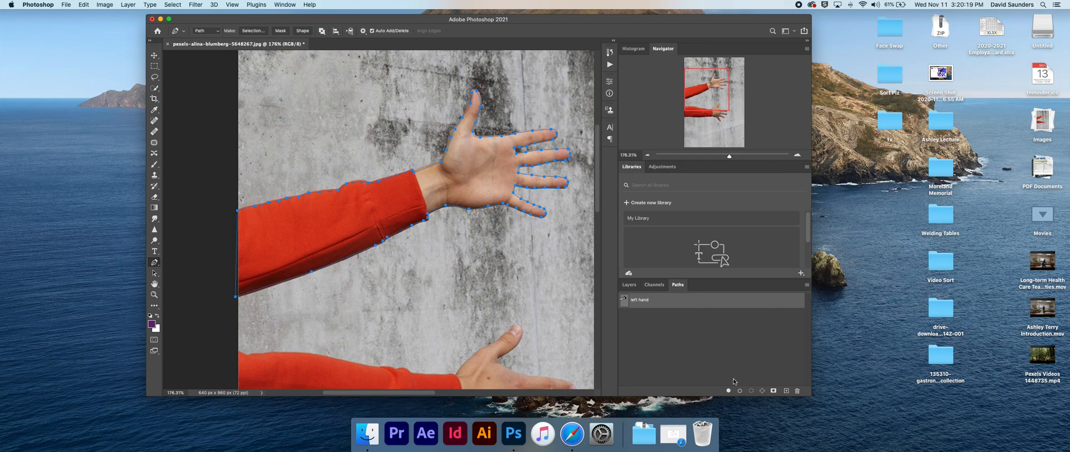
Create a second path named "Right Arm" and rename the "left hand" path to "Left Arm"
{"action": "left_click", "coordinate": [787, 390]}
{"action": "double_click", "coordinate": [636, 315]}
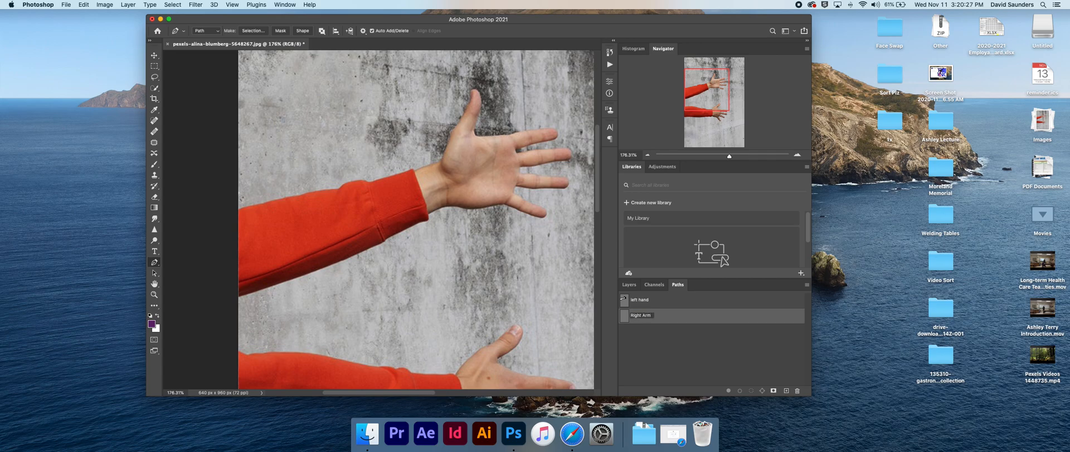
{"action": "left_click", "coordinate": [638, 300]}
{"action": "double_click", "coordinate": [641, 299]}
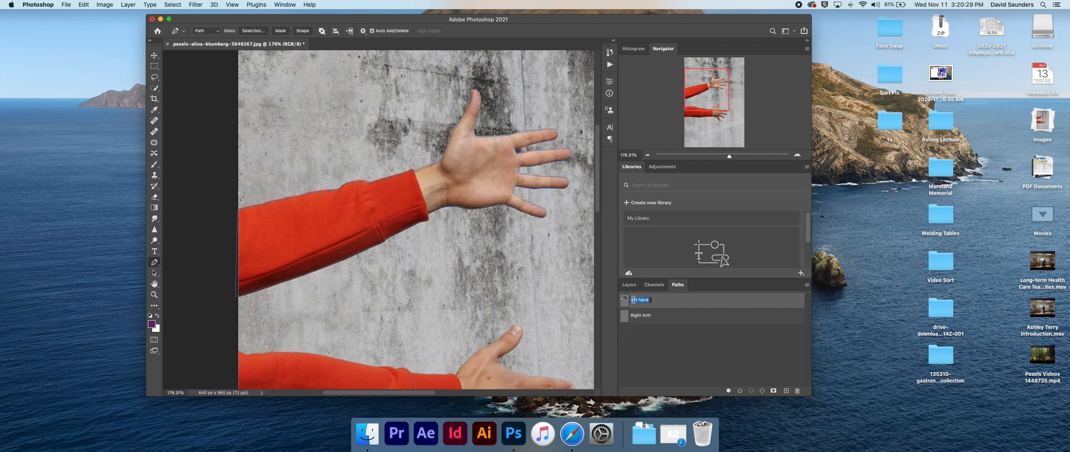
{"action": "type", "text": "Le"}
On the Right Arm path, trace the lower sleeve's top edge from the photo's left edge to the fold before the cuff
{"action": "left_click", "coordinate": [635, 319]}
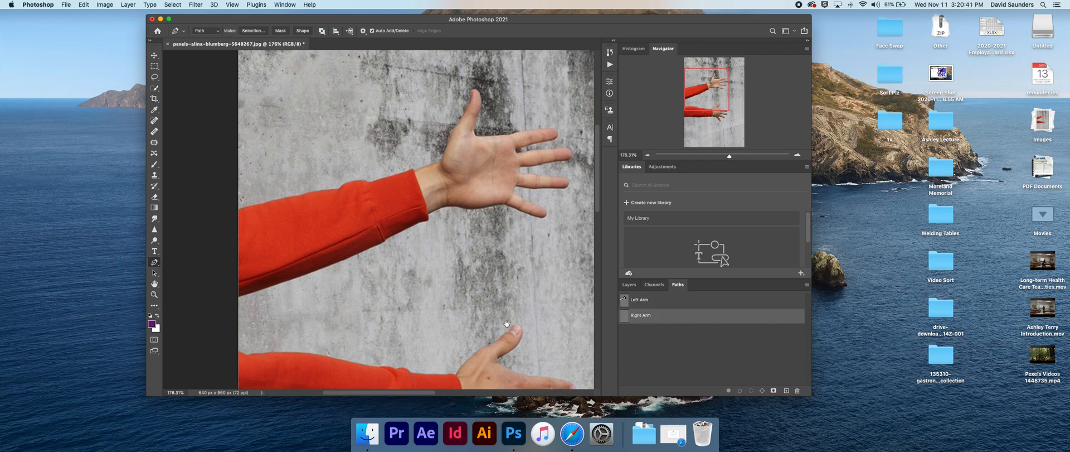
{"action": "scroll", "coordinate": [540, 175], "scroll_direction": "down", "scroll_amount": 5}
{"action": "scroll", "coordinate": [540, 174], "scroll_direction": "left", "scroll_amount": 1}
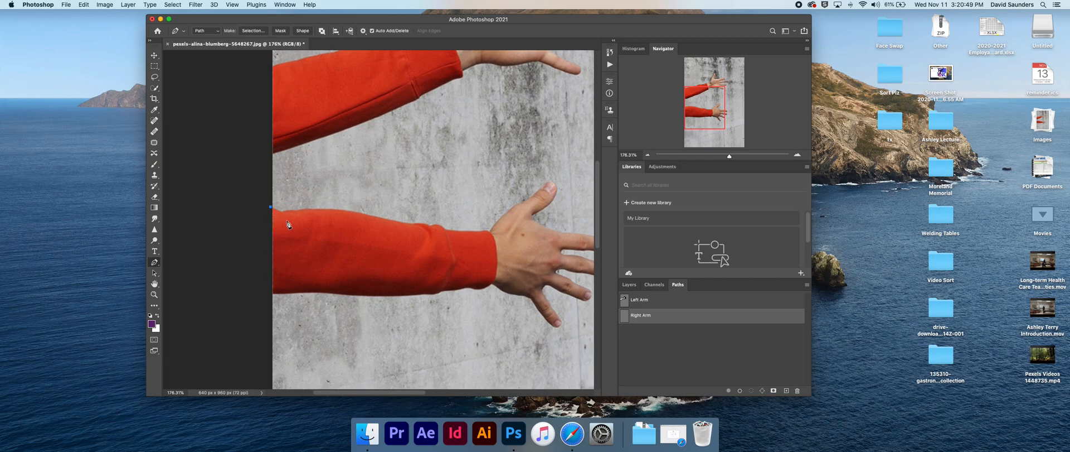
{"action": "left_click_drag", "start_coordinate": [284, 215], "coordinate": [369, 219]}
{"action": "scroll", "coordinate": [378, 223], "scroll_direction": "up", "scroll_amount": 5}
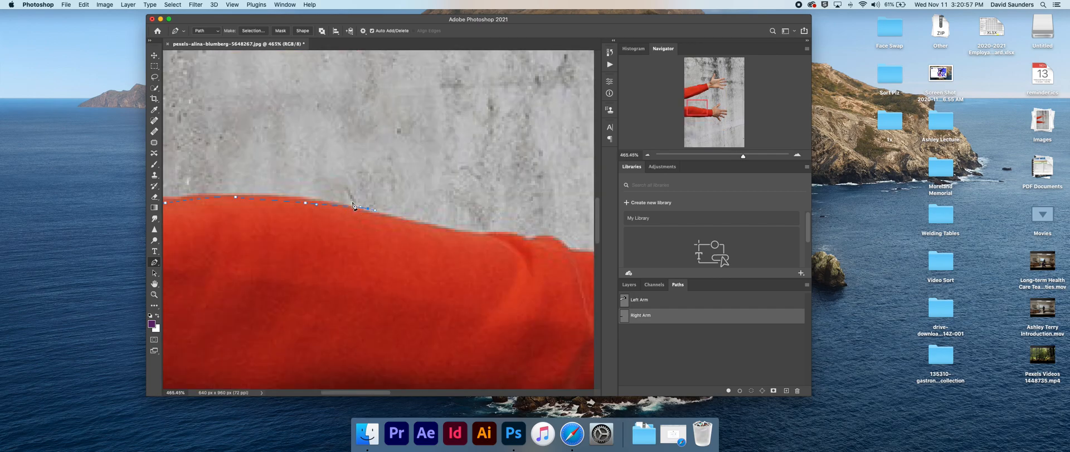
{"action": "key", "text": "BackSpace"}
{"action": "key", "text": "BackSpace"}
{"action": "left_click_drag", "start_coordinate": [365, 214], "coordinate": [437, 220]}
{"action": "left_click", "coordinate": [508, 235]}
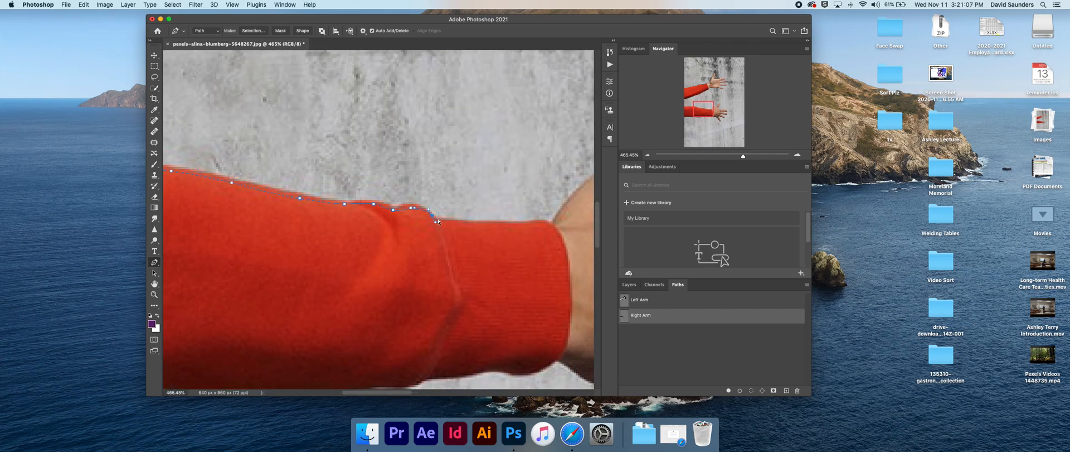
Undo the last two path edits and retrace the Right Arm path along the cuff's top edge to the wrist
{"action": "key", "text": "super+z"}
{"action": "key", "text": "super+z"}
{"action": "mouse_move", "coordinate": [435, 221]}
{"action": "left_mouse_down"}
{"action": "mouse_move", "coordinate": [446, 222]}
{"action": "mouse_move", "coordinate": [426, 215]}
{"action": "mouse_move", "coordinate": [443, 213]}
{"action": "mouse_move", "coordinate": [445, 192]}
{"action": "mouse_move", "coordinate": [448, 214]}
{"action": "left_mouse_up"}
{"action": "left_click", "coordinate": [426, 215]}
{"action": "left_click", "coordinate": [406, 215]}
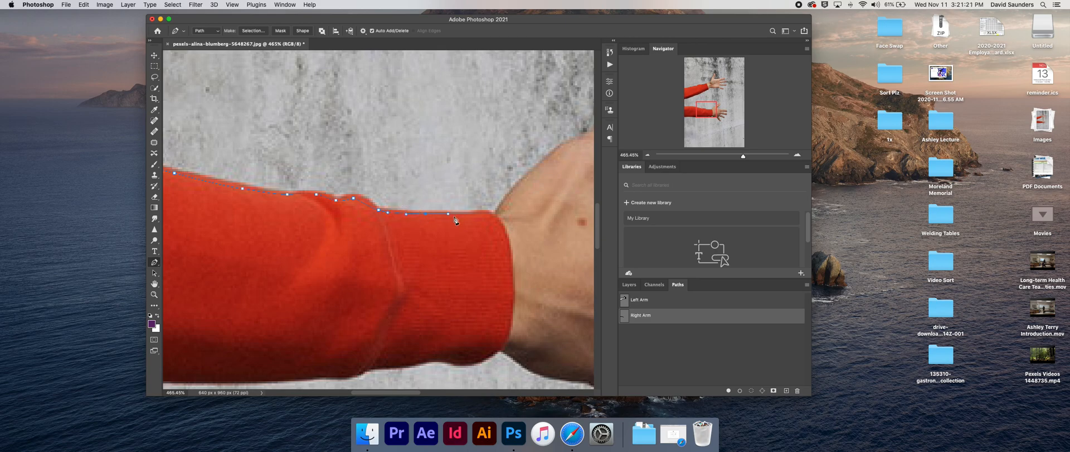
{"action": "left_click_drag", "start_coordinate": [514, 199], "coordinate": [426, 237]}
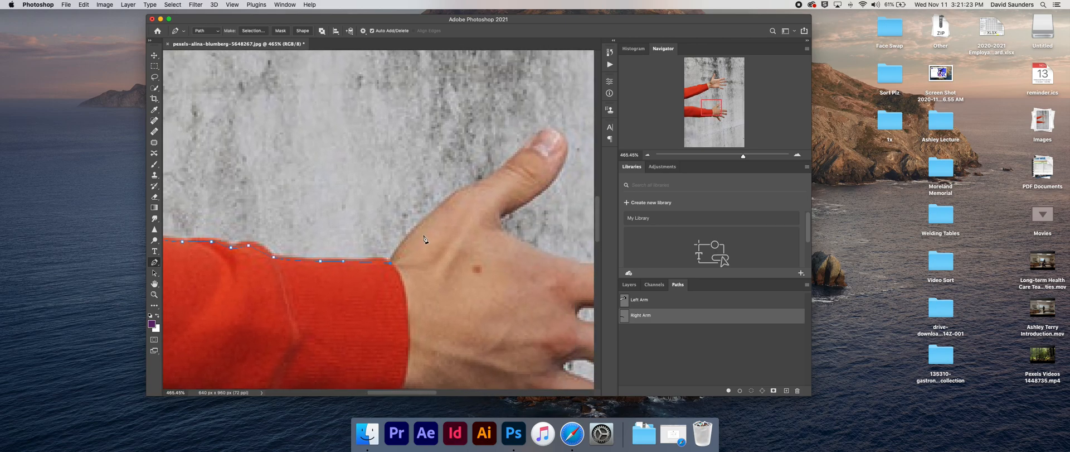
Continue the Right Arm path from the cuff over the wrist and along the thumb's upper edge
{"action": "left_click", "coordinate": [419, 226]}
{"action": "left_click", "coordinate": [456, 193]}
{"action": "left_click", "coordinate": [477, 186]}
{"action": "left_click", "coordinate": [498, 170]}
{"action": "left_click_drag", "start_coordinate": [497, 170], "coordinate": [344, 225]}
Trace the path around the tip of the lower hand's thumb
{"action": "left_click", "coordinate": [253, 252]}
{"action": "left_click", "coordinate": [260, 244]}
{"action": "left_click", "coordinate": [273, 232]}
{"action": "left_click", "coordinate": [278, 229]}
{"action": "left_click", "coordinate": [284, 229]}
{"action": "left_click", "coordinate": [291, 235]}
{"action": "left_click", "coordinate": [295, 240]}
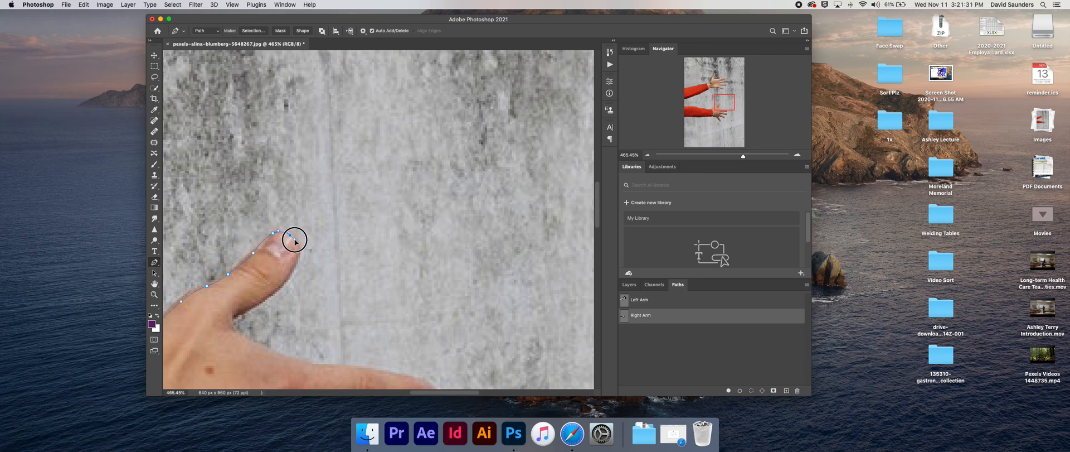
{"action": "left_click", "coordinate": [295, 256]}
{"action": "left_click_drag", "start_coordinate": [299, 272], "coordinate": [346, 223]}
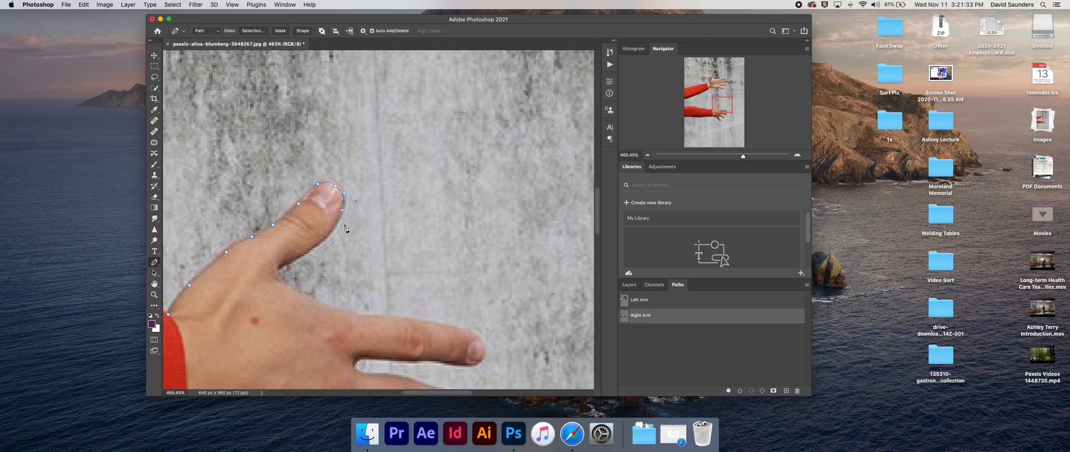
Trace the thumb's underside back to the web beside the index finger
{"action": "left_click", "coordinate": [330, 230]}
{"action": "left_click", "coordinate": [323, 238]}
{"action": "left_click", "coordinate": [314, 245]}
{"action": "left_click", "coordinate": [306, 251]}
{"action": "left_click", "coordinate": [297, 257]}
{"action": "left_click_drag", "start_coordinate": [278, 264], "coordinate": [428, 322]}
Continue the path around the index finger to the gap before the middle finger
{"action": "scroll", "coordinate": [468, 296], "scroll_direction": "down", "scroll_amount": 5}
{"action": "scroll", "coordinate": [468, 296], "scroll_direction": "left", "scroll_amount": 1}
{"action": "left_click_drag", "start_coordinate": [495, 184], "coordinate": [439, 235]}
{"action": "left_click", "coordinate": [397, 215]}
{"action": "left_click", "coordinate": [389, 224]}
{"action": "left_click_drag", "start_coordinate": [452, 240], "coordinate": [469, 210]}
Trace around the middle finger and back to the gap before the ring finger
{"action": "left_click", "coordinate": [504, 183]}
{"action": "left_click", "coordinate": [449, 206]}
{"action": "left_click", "coordinate": [428, 204]}
{"action": "left_click", "coordinate": [402, 198]}
{"action": "left_click", "coordinate": [386, 197]}
{"action": "left_click", "coordinate": [377, 201]}
Outline the ring finger and carry the path to the gap before the little finger
{"action": "left_click", "coordinate": [396, 217]}
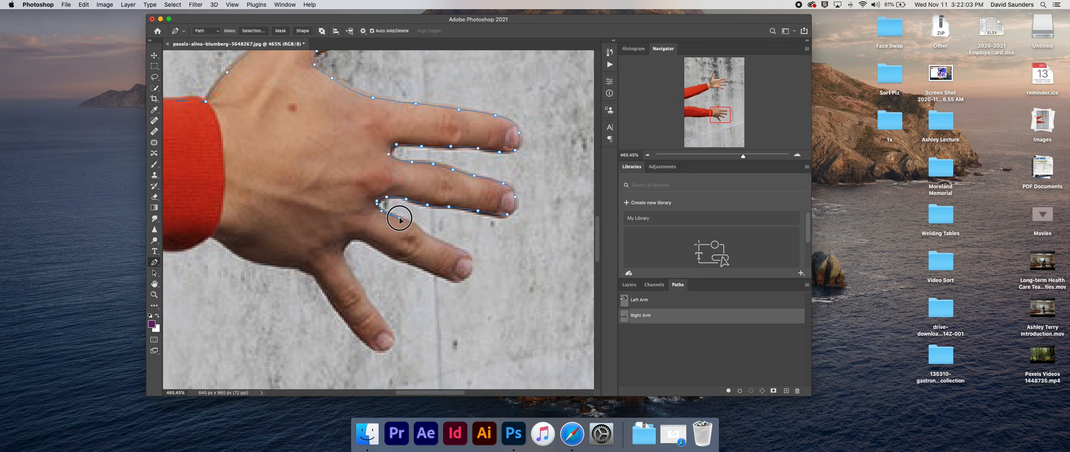
{"action": "left_click_drag", "start_coordinate": [424, 218], "coordinate": [435, 178]}
{"action": "left_click", "coordinate": [428, 192]}
{"action": "left_click", "coordinate": [438, 196]}
{"action": "left_click", "coordinate": [449, 199]}
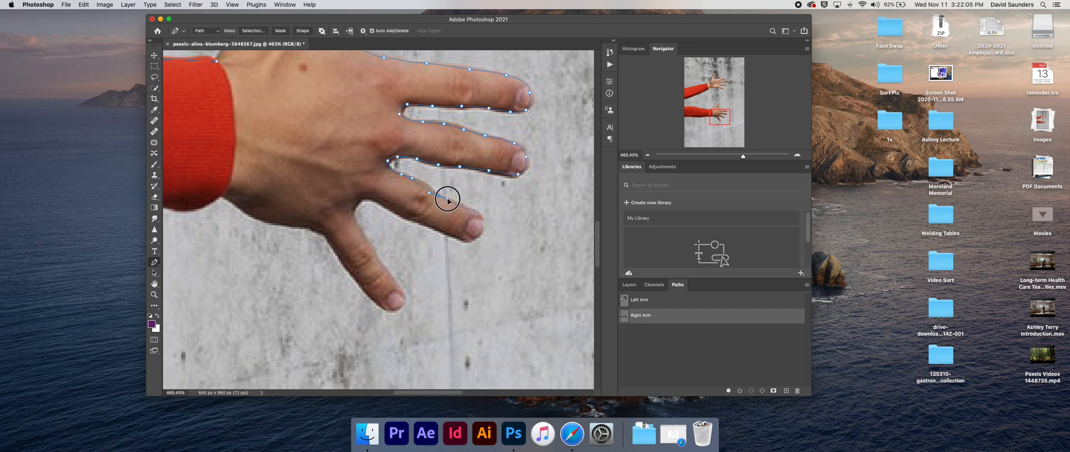
{"action": "left_click", "coordinate": [484, 219]}
{"action": "left_click", "coordinate": [474, 238]}
{"action": "left_click", "coordinate": [470, 246]}
{"action": "left_click", "coordinate": [449, 234]}
{"action": "left_click_drag", "start_coordinate": [403, 216], "coordinate": [353, 218]}
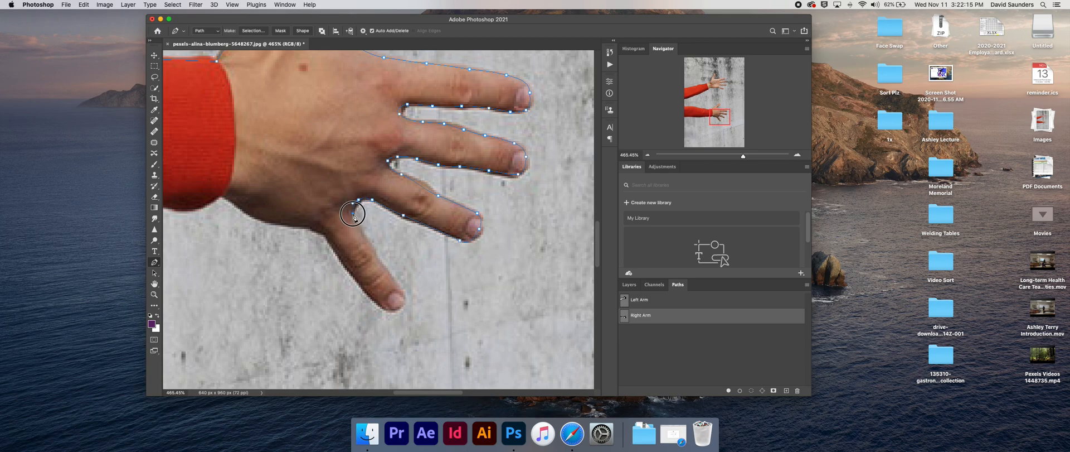
Extend the path down the little finger's inner edge and around its tip
{"action": "scroll", "coordinate": [357, 214], "scroll_direction": "down", "scroll_amount": 3}
{"action": "left_click_drag", "start_coordinate": [425, 205], "coordinate": [430, 211]}
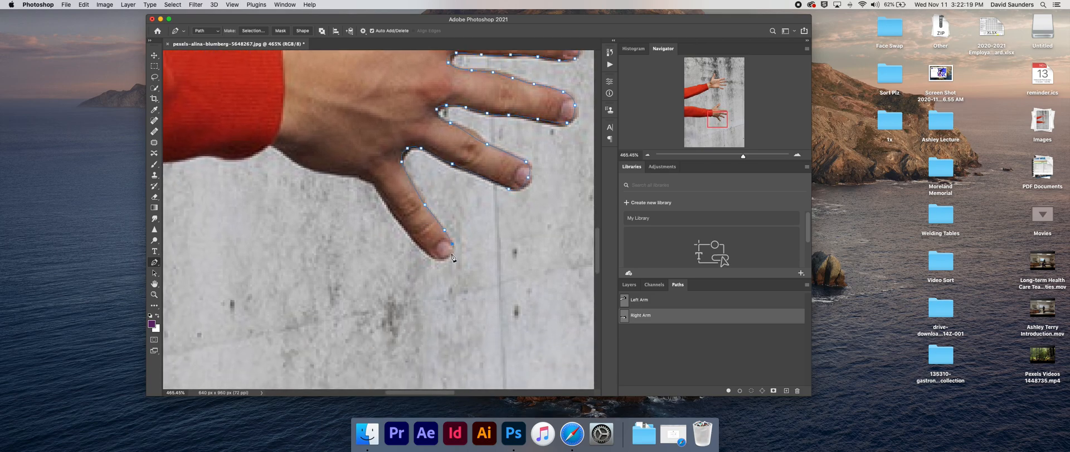
{"action": "left_click_drag", "start_coordinate": [448, 255], "coordinate": [322, 166]}
Continue the path along the underside of the hand and lower sleeve to just past the photo's left edge
{"action": "left_click_drag", "start_coordinate": [356, 165], "coordinate": [554, 148]}
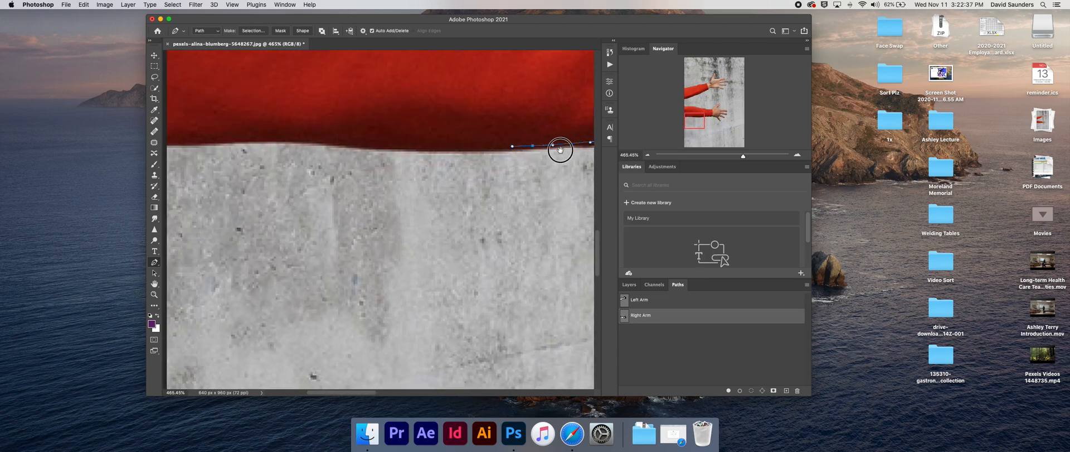
{"action": "left_click_drag", "start_coordinate": [469, 152], "coordinate": [435, 148]}
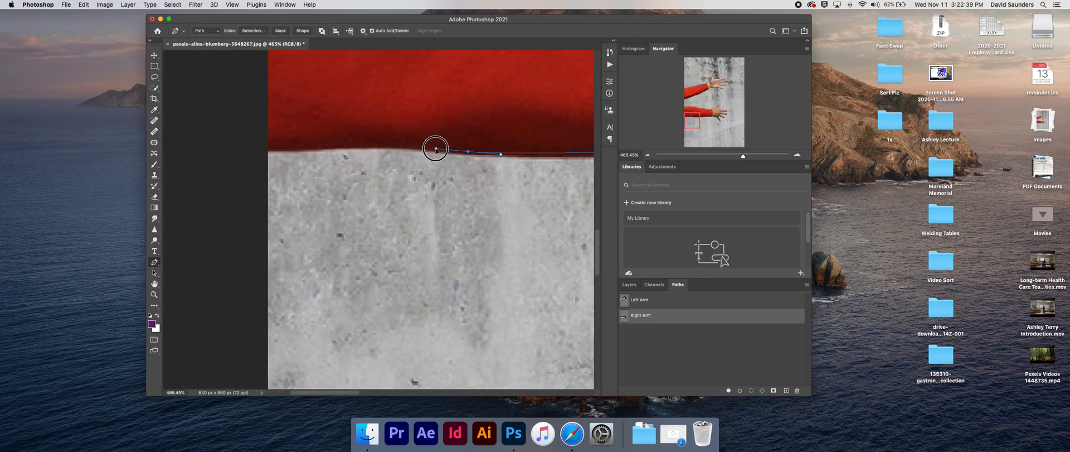
{"action": "left_click_drag", "start_coordinate": [357, 144], "coordinate": [338, 145]}
{"action": "left_click_drag", "start_coordinate": [273, 148], "coordinate": [263, 149]}
Close the Right Arm path by joining it to its starting anchor beside the photo's left edge
{"action": "left_click_drag", "start_coordinate": [332, 125], "coordinate": [361, 225]}
{"action": "scroll", "coordinate": [301, 185], "scroll_direction": "up", "scroll_amount": 5}
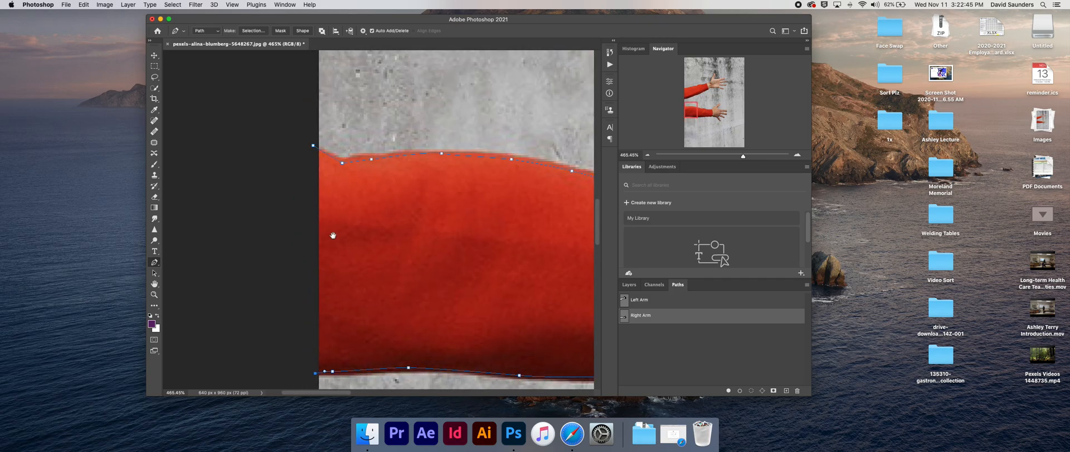
{"action": "left_click", "coordinate": [314, 146]}
{"action": "key", "text": "super+minus"}
{"action": "key", "text": "super+minus"}
{"action": "key", "text": "super+minus"}
{"action": "key", "text": "super+minus"}
{"action": "left_click_drag", "start_coordinate": [489, 174], "coordinate": [435, 180]}
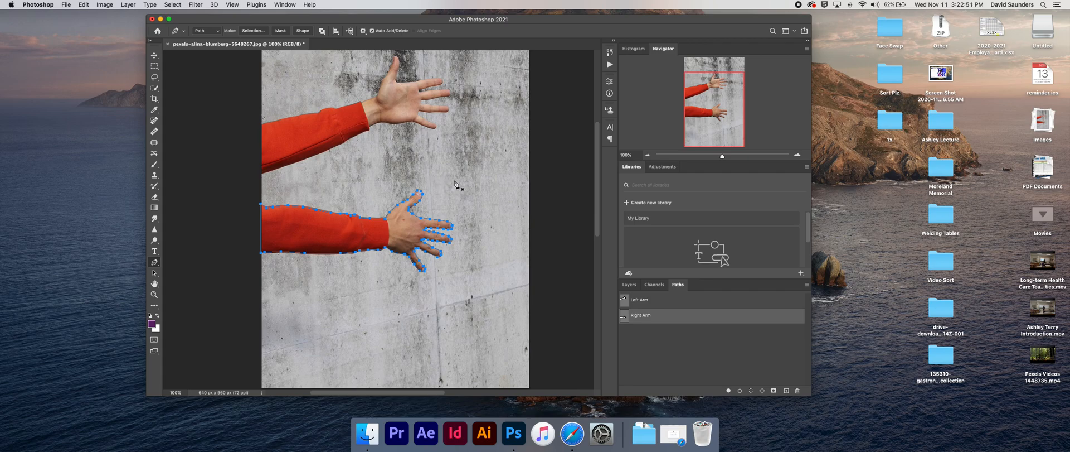
Check up close how the closed Right Arm path covers the lower sleeve's two corners at the photo's left edge
{"action": "scroll", "coordinate": [270, 252], "scroll_direction": "up", "scroll_amount": 10}
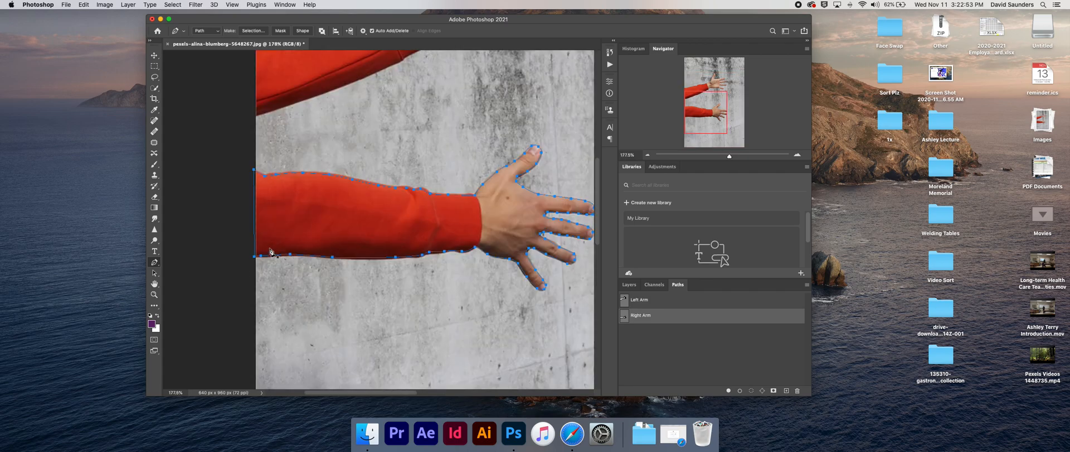
{"action": "left_click_drag", "start_coordinate": [256, 266], "coordinate": [506, 196]}
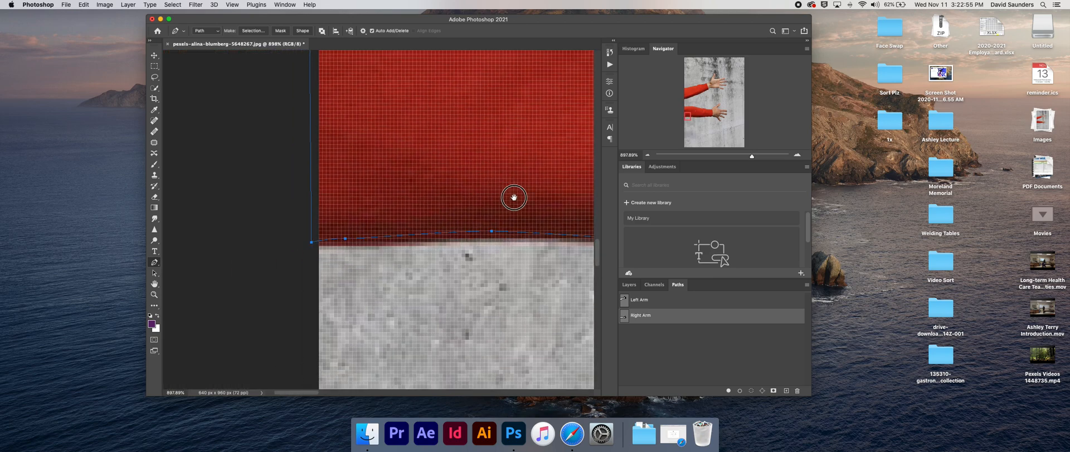
{"action": "left_click_drag", "start_coordinate": [437, 203], "coordinate": [442, 267]}
{"action": "left_click_drag", "start_coordinate": [439, 188], "coordinate": [447, 304]}
{"action": "left_click_drag", "start_coordinate": [434, 150], "coordinate": [435, 321]}
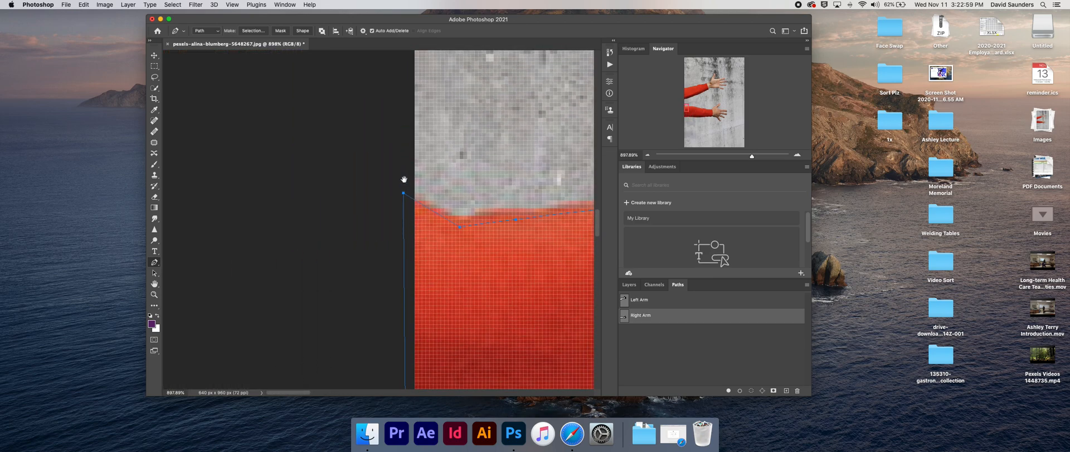
{"action": "key", "text": "super+minus"}
{"action": "key", "text": "super+minus"}
{"action": "key", "text": "super+minus"}
{"action": "key", "text": "super+minus"}
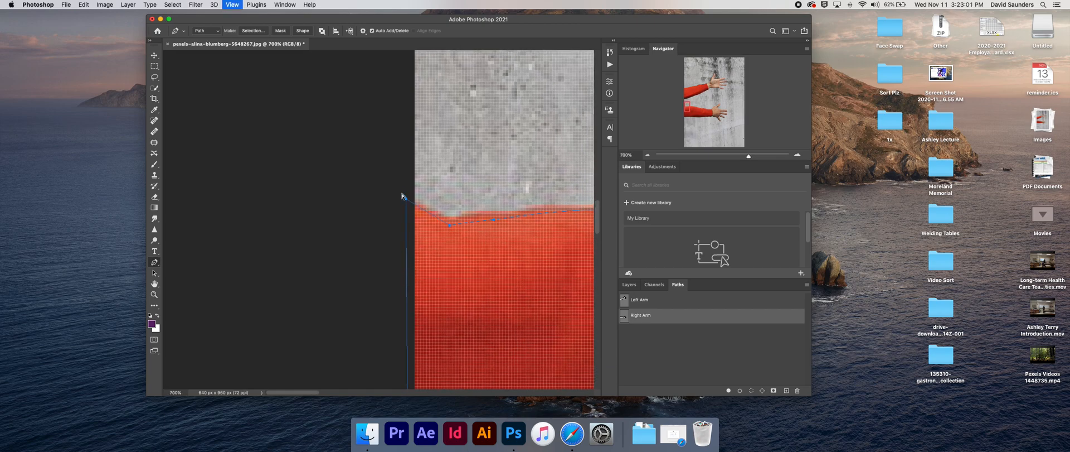
{"action": "key", "text": "super+minus"}
{"action": "key", "text": "super+minus"}
{"action": "key", "text": "super+minus"}
{"action": "key", "text": "super+minus"}
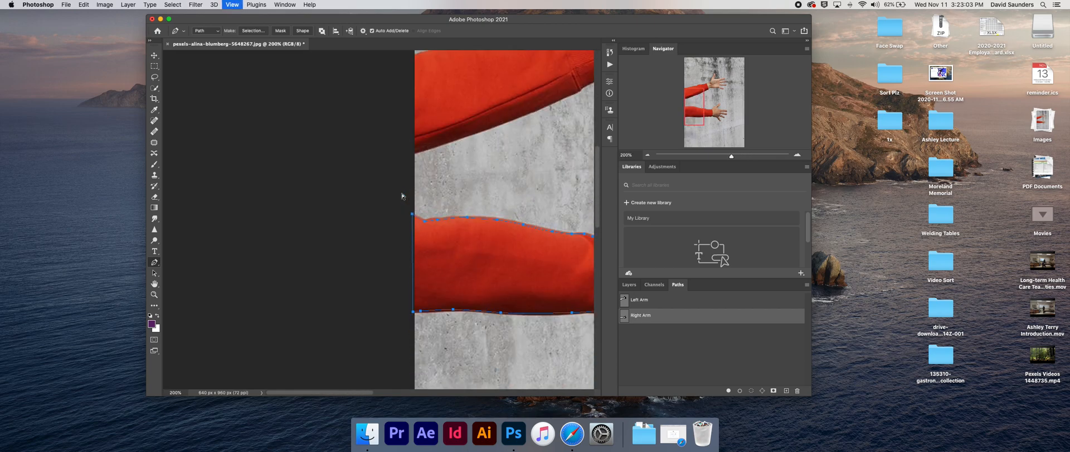
{"action": "left_click_drag", "start_coordinate": [337, 233], "coordinate": [337, 234]}
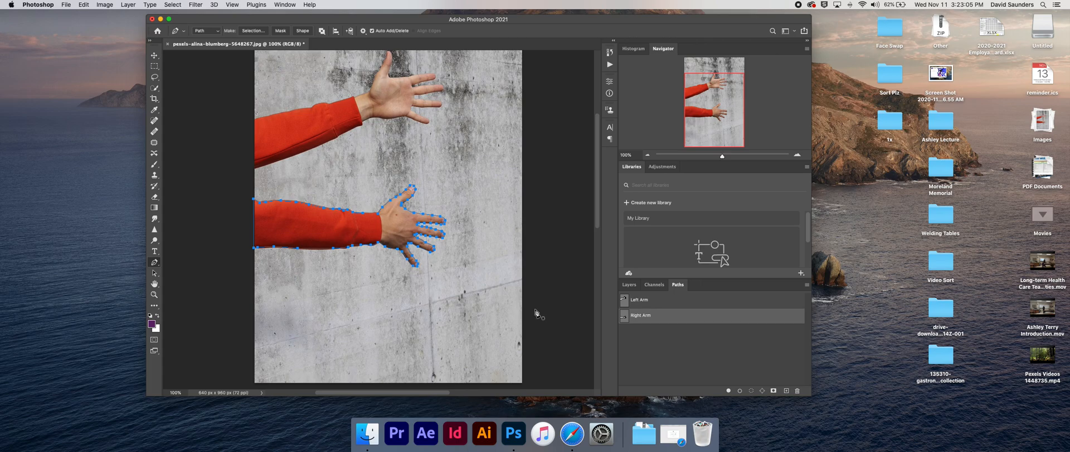
Load the Left Arm path as a selection and unlock the Background layer
{"action": "left_click", "coordinate": [642, 339]}
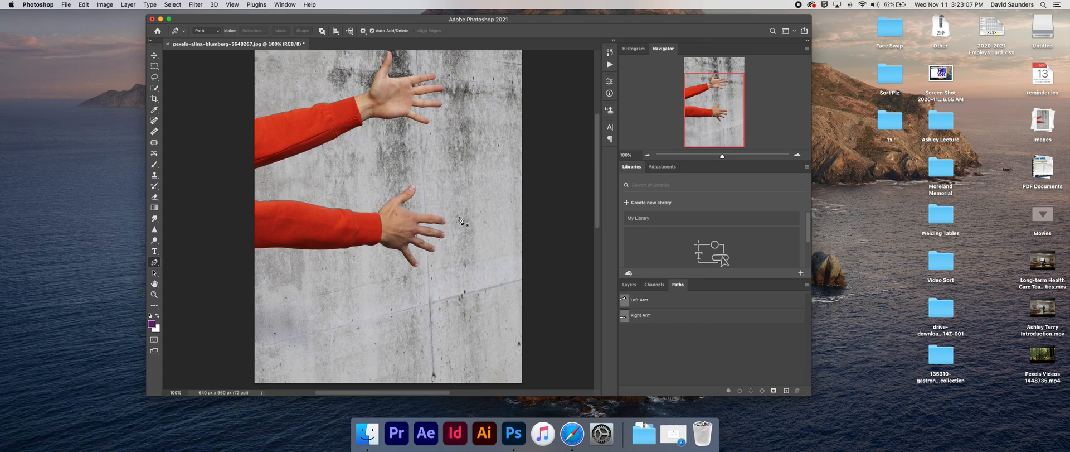
{"action": "key", "text": "super+minus"}
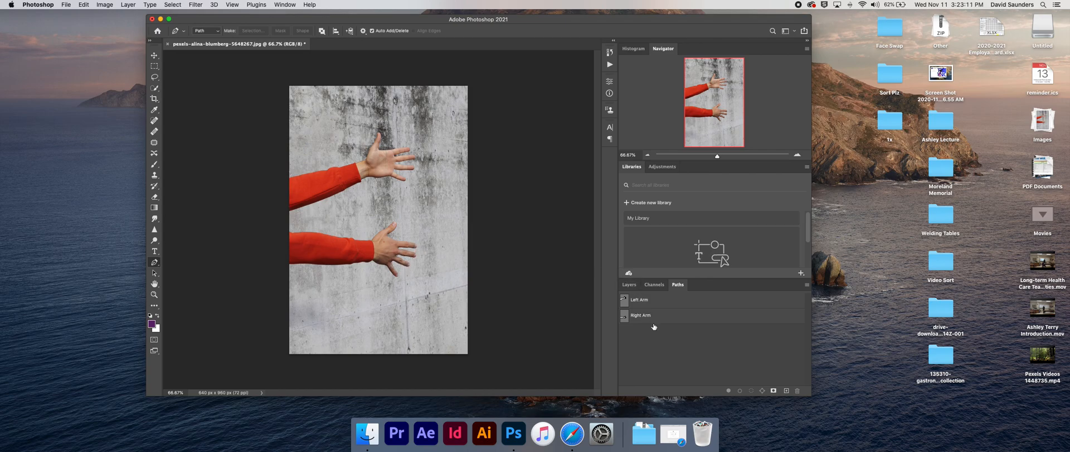
{"action": "left_click", "coordinate": [625, 305], "text": "super"}
{"action": "left_click", "coordinate": [630, 284]}
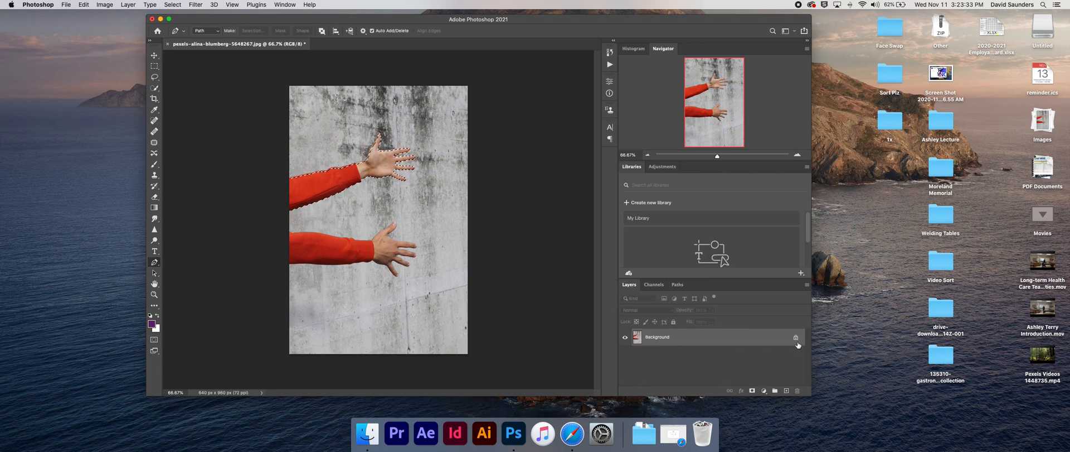
{"action": "left_click", "coordinate": [796, 337]}
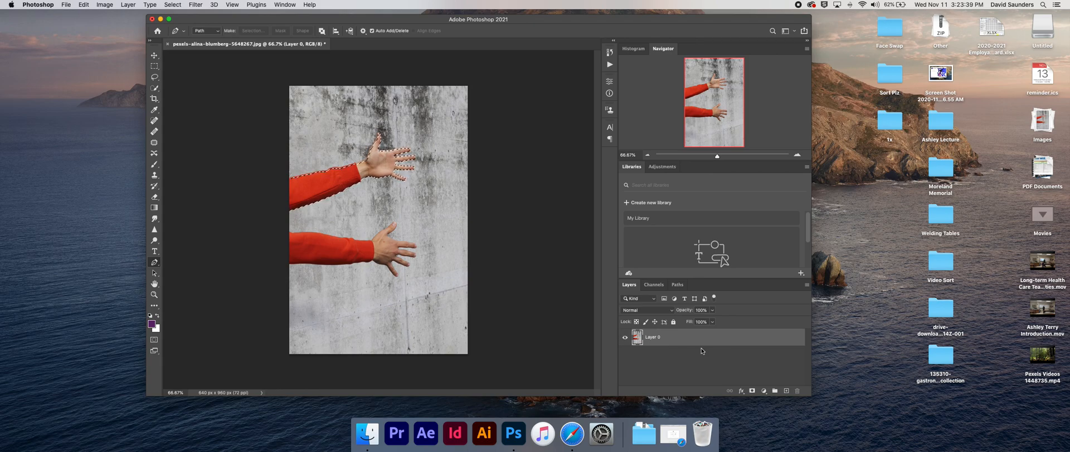
Copy the selected upper arm onto a new layer named "left arm" and clear the selection
{"action": "left_click", "coordinate": [786, 390]}
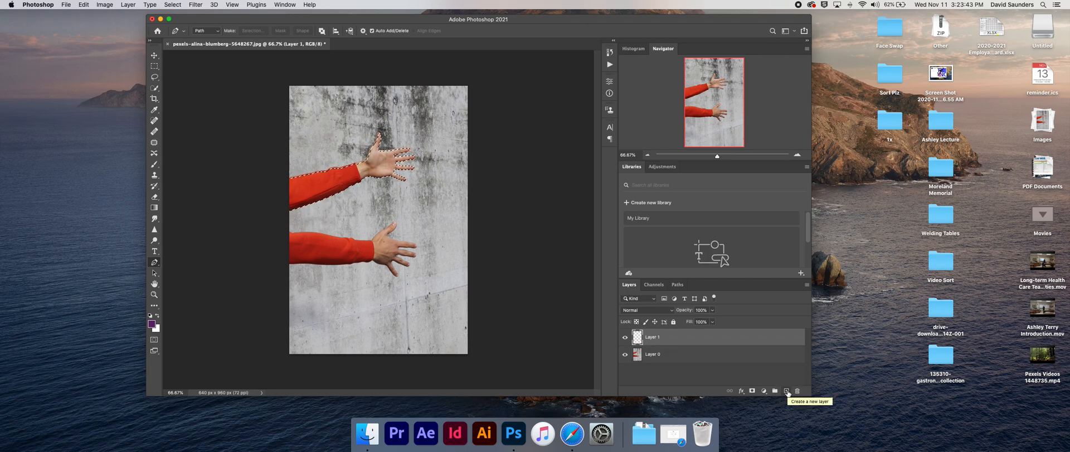
{"action": "key", "text": "super+d"}
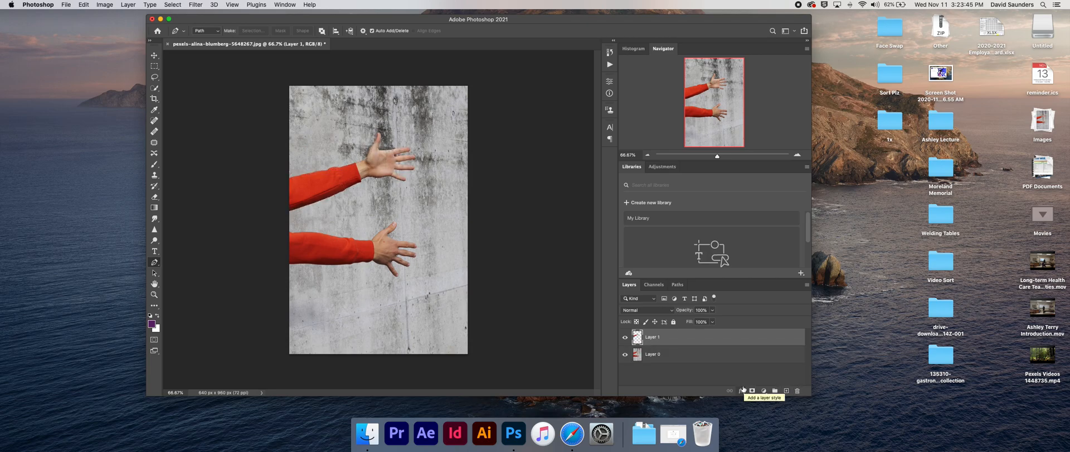
{"action": "double_click", "coordinate": [653, 337]}
{"action": "type", "text": "left arm"}
{"action": "key", "text": "Return"}
Add another new layer and name it "right arm"
{"action": "left_click", "coordinate": [787, 391]}
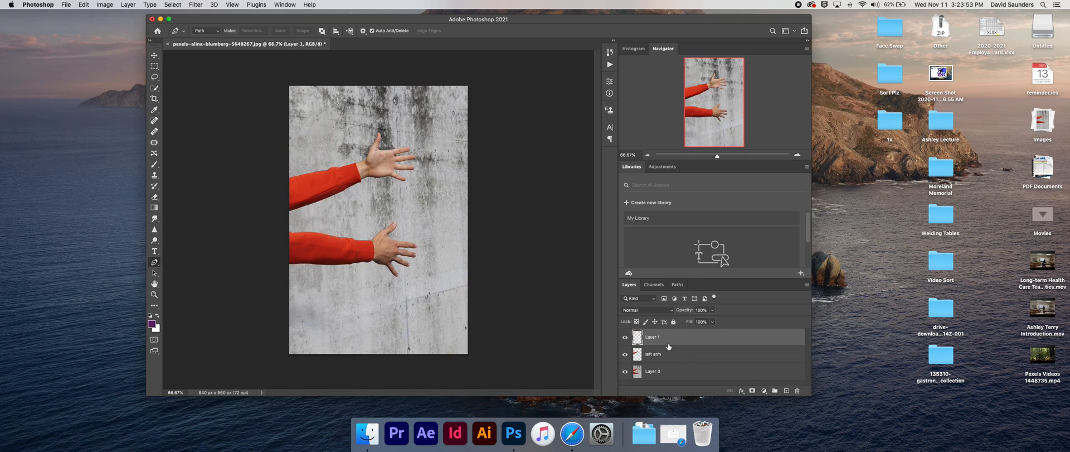
{"action": "double_click", "coordinate": [653, 337]}
{"action": "type", "text": "right arm"}
{"action": "key", "text": "Return"}
Select the lower arm from the Right Arm path and copy it from Layer 0 onto the "right arm" layer
{"action": "left_click", "coordinate": [678, 286]}
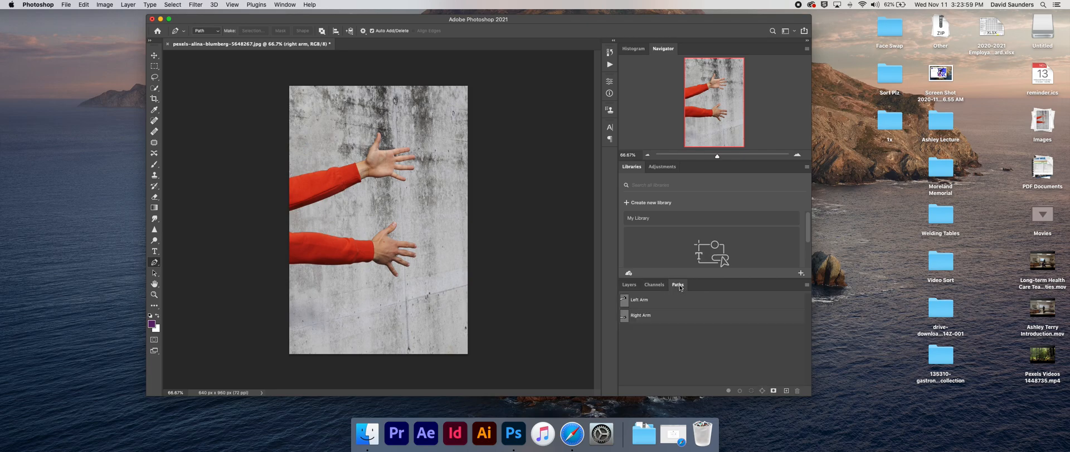
{"action": "left_click", "coordinate": [625, 318], "text": "super"}
{"action": "left_click", "coordinate": [628, 284]}
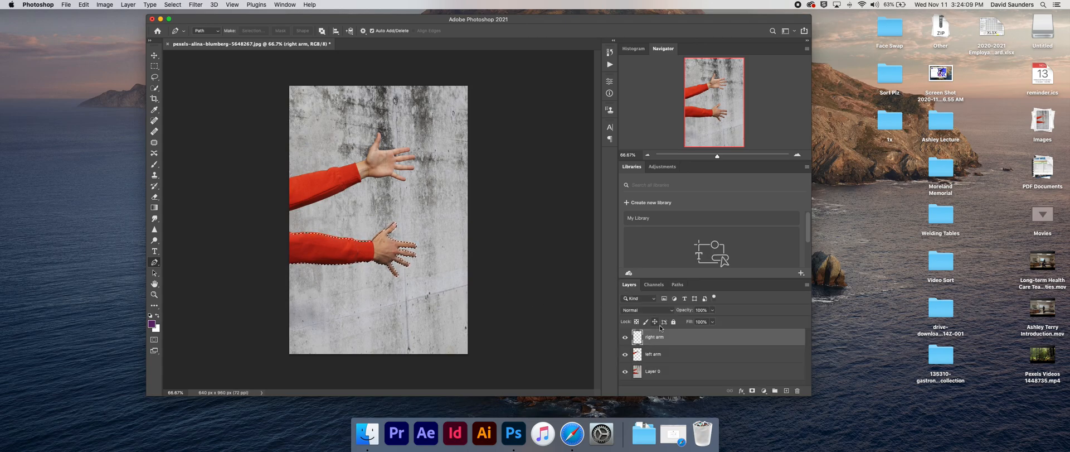
{"action": "left_click", "coordinate": [637, 374]}
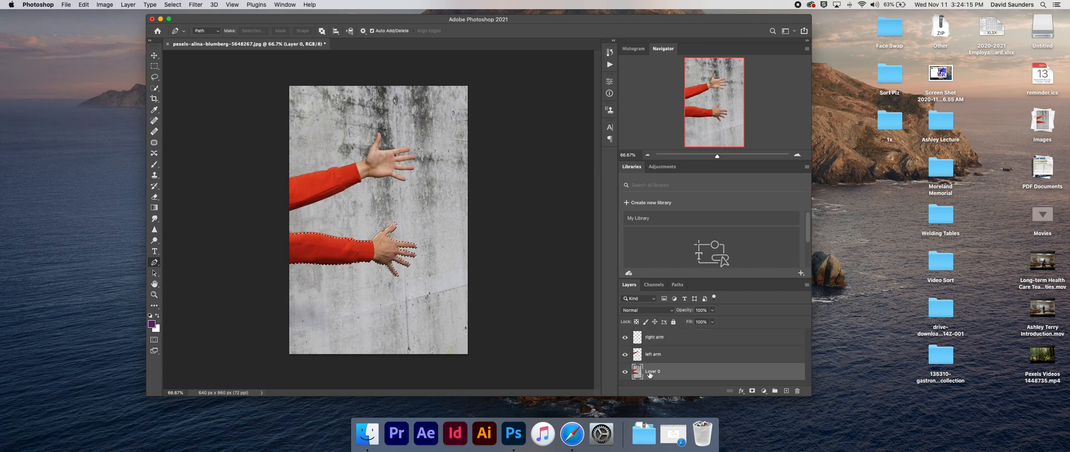
{"action": "left_click", "coordinate": [638, 339]}
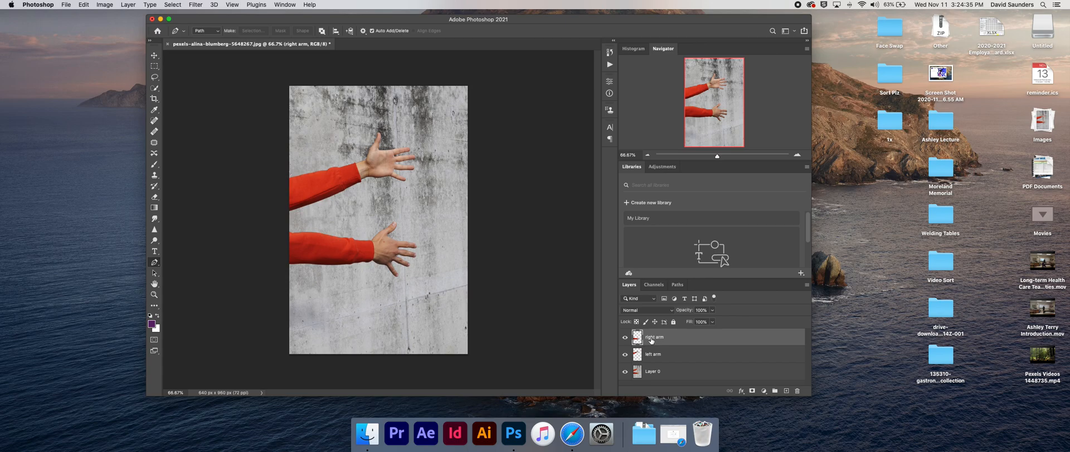
Rename Layer 0 as "background" and hide it
{"action": "left_click", "coordinate": [655, 374]}
{"action": "double_click", "coordinate": [653, 371]}
{"action": "type", "text": "background"}
{"action": "key", "text": "Return"}
{"action": "left_click", "coordinate": [626, 373]}
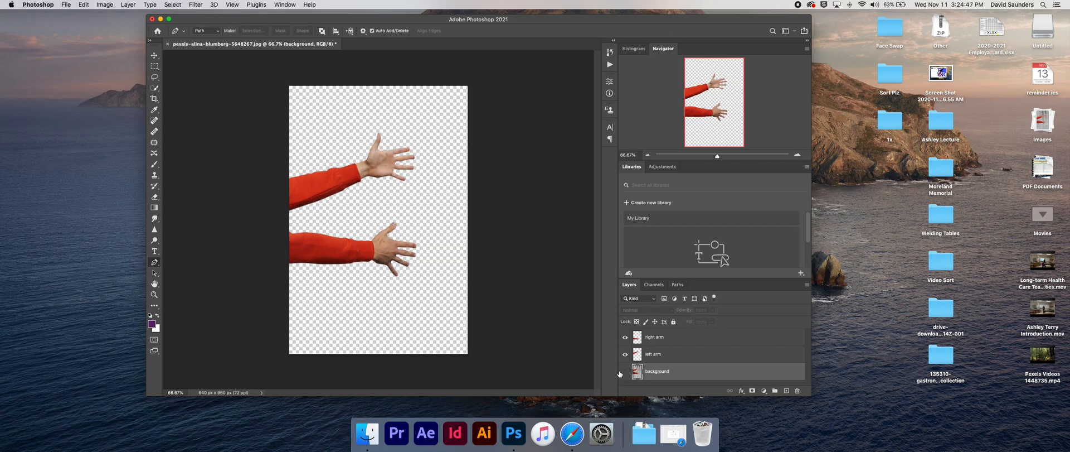
Try moving the left arm and right arm layers separately, undoing each move
{"action": "scroll", "coordinate": [379, 173], "scroll_direction": "up", "scroll_amount": 5}
{"action": "scroll", "coordinate": [378, 175], "scroll_direction": "down", "scroll_amount": 5}
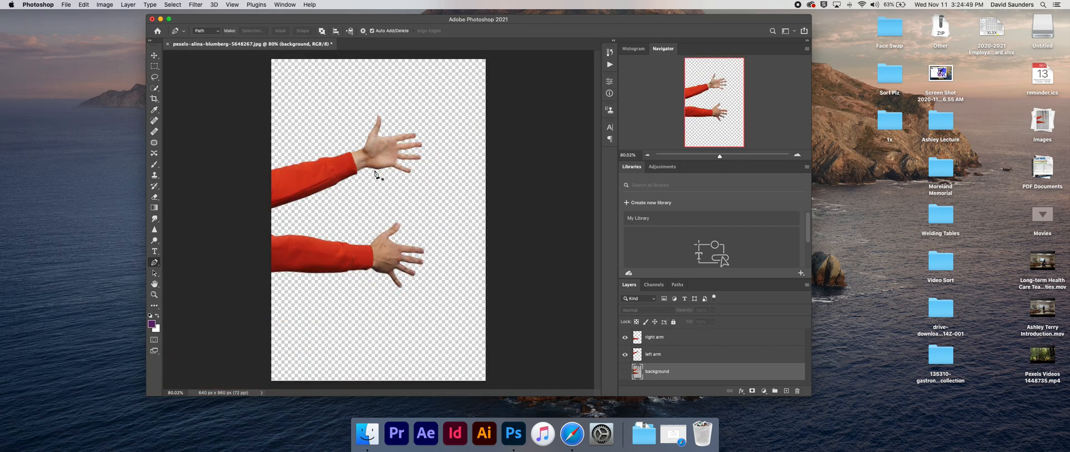
{"action": "key", "text": "v"}
{"action": "left_click_drag", "start_coordinate": [376, 162], "coordinate": [390, 144]}
{"action": "key", "text": "super+z"}
{"action": "left_click_drag", "start_coordinate": [364, 247], "coordinate": [367, 293]}
{"action": "key", "text": "super+z"}
{"action": "key", "text": "super+z"}
{"action": "left_click_drag", "start_coordinate": [384, 157], "coordinate": [384, 124]}
{"action": "key", "text": "super+z"}
{"action": "key", "text": "super+z"}
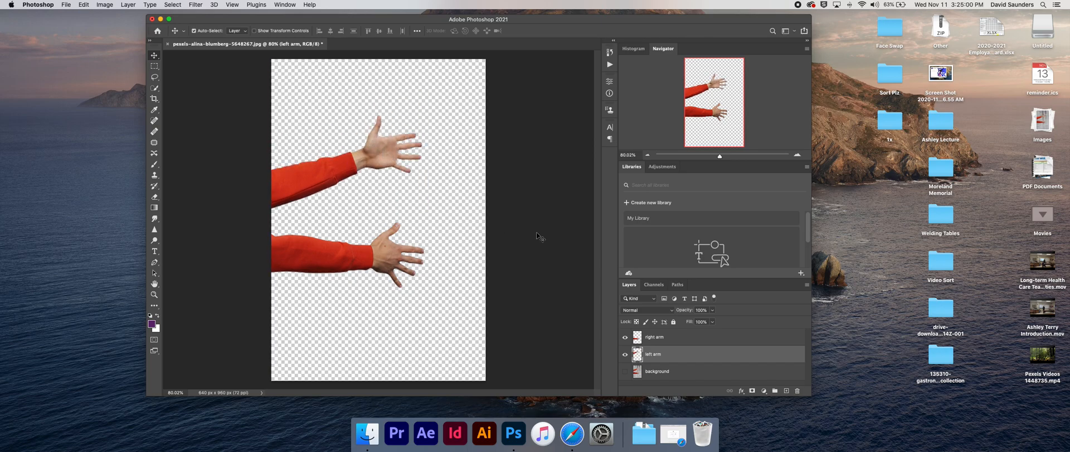
Show only the background layer and add a new empty layer directly above it
{"action": "left_click", "coordinate": [625, 355]}
{"action": "left_click", "coordinate": [625, 336]}
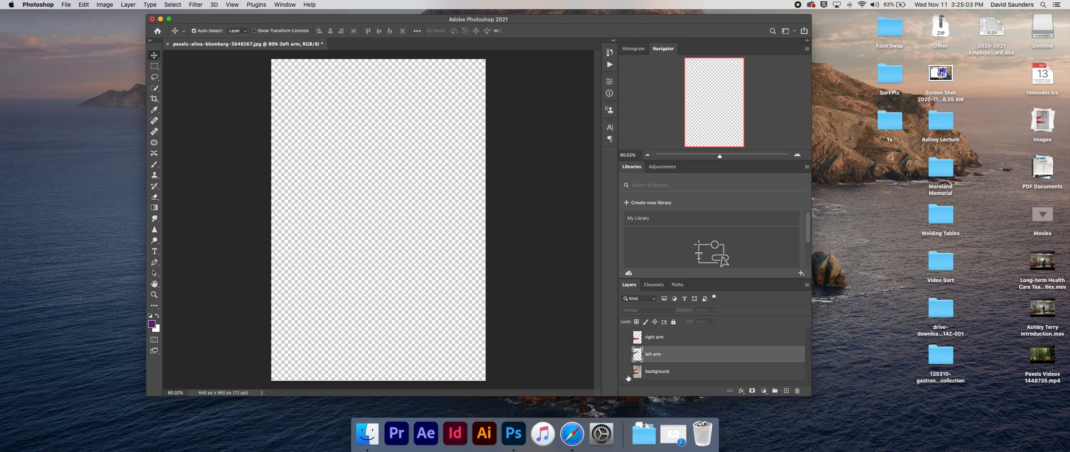
{"action": "left_click", "coordinate": [625, 370], "text": "alt"}
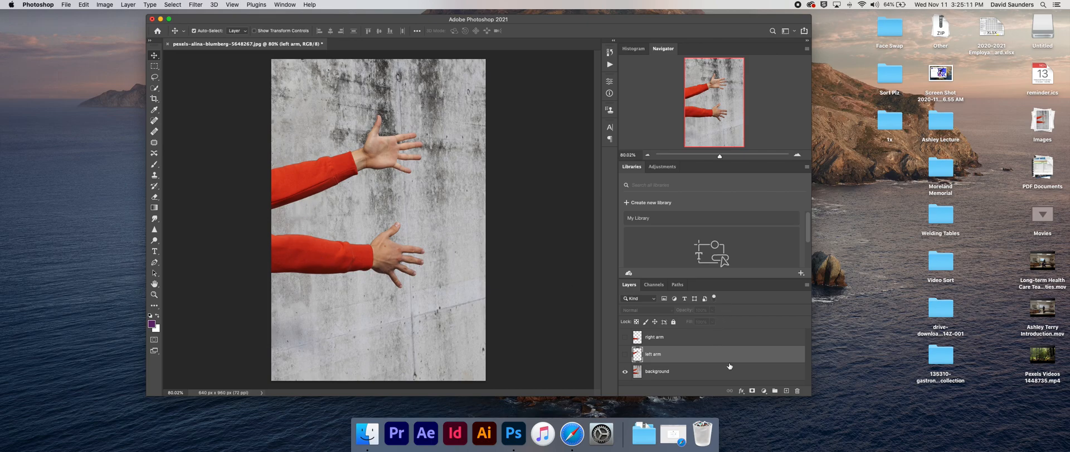
{"action": "left_click", "coordinate": [788, 390]}
{"action": "left_click_drag", "start_coordinate": [651, 371], "coordinate": [649, 379]}
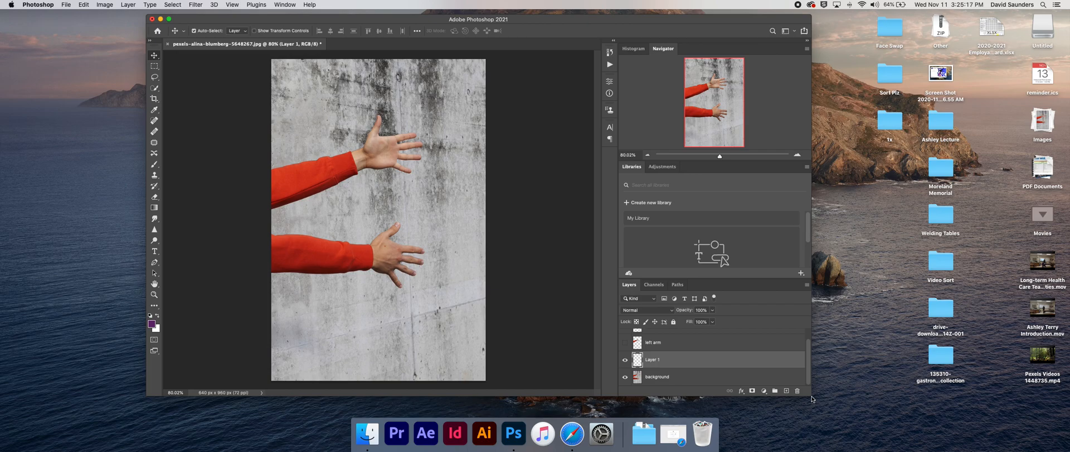
Enlarge the program window slightly and choose the Content-Aware Move tool with its mode set to Move
{"action": "left_click_drag", "start_coordinate": [812, 399], "coordinate": [813, 405]}
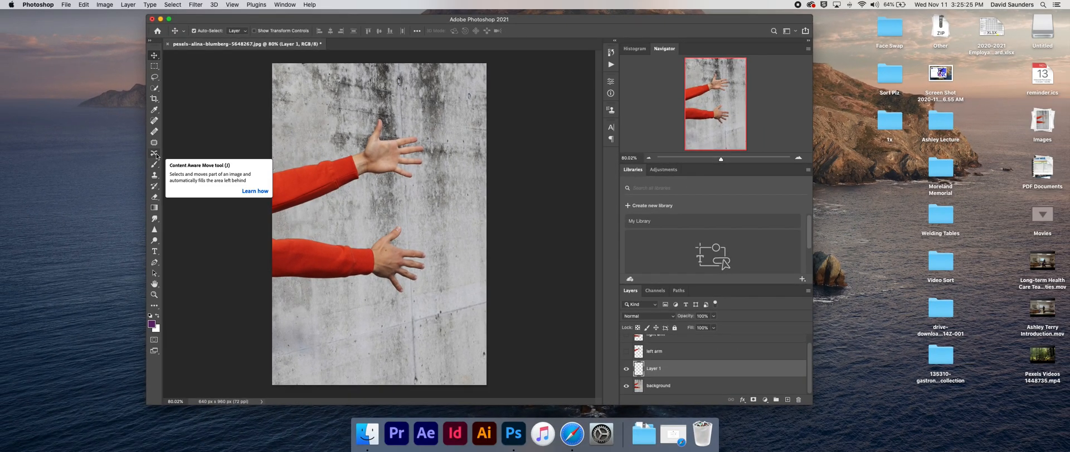
{"action": "left_click", "coordinate": [155, 154]}
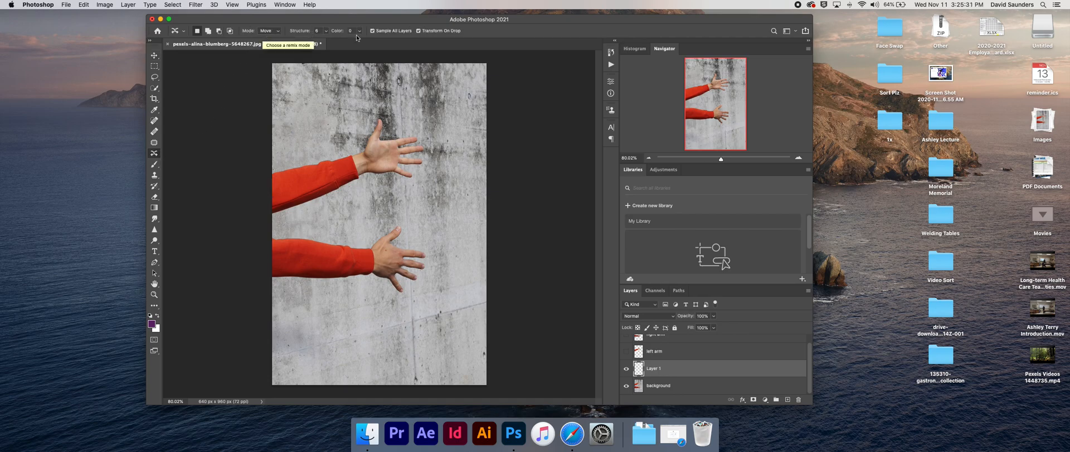
{"action": "left_click", "coordinate": [278, 32]}
{"action": "left_click", "coordinate": [273, 33]}
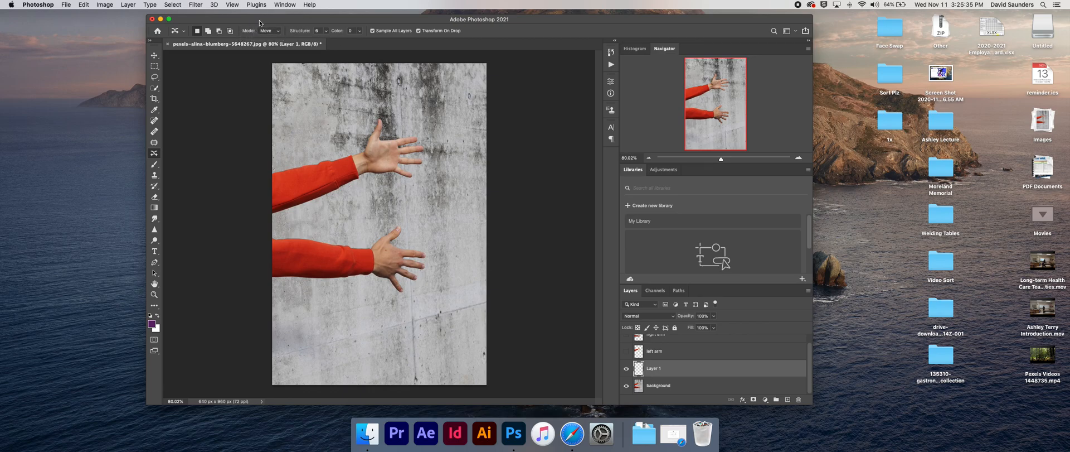
{"action": "left_click", "coordinate": [272, 32]}
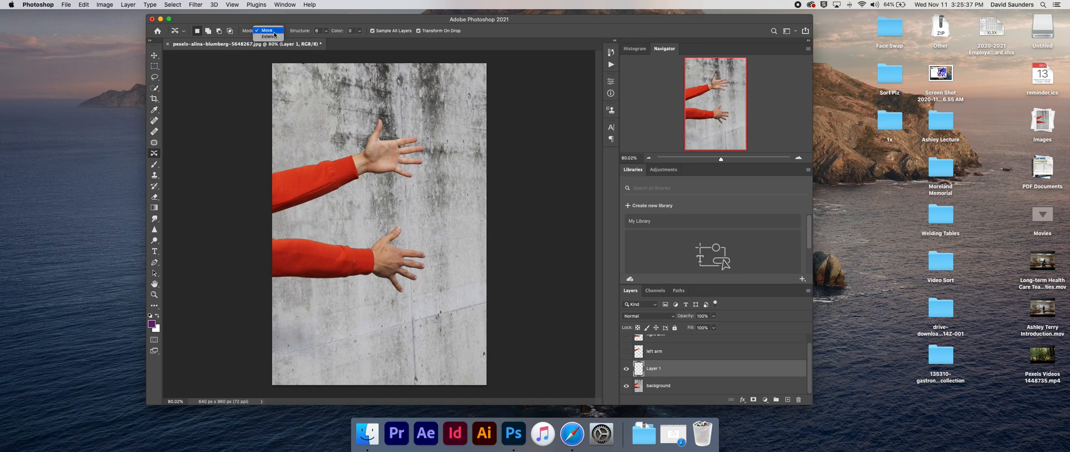
{"action": "left_click", "coordinate": [299, 33]}
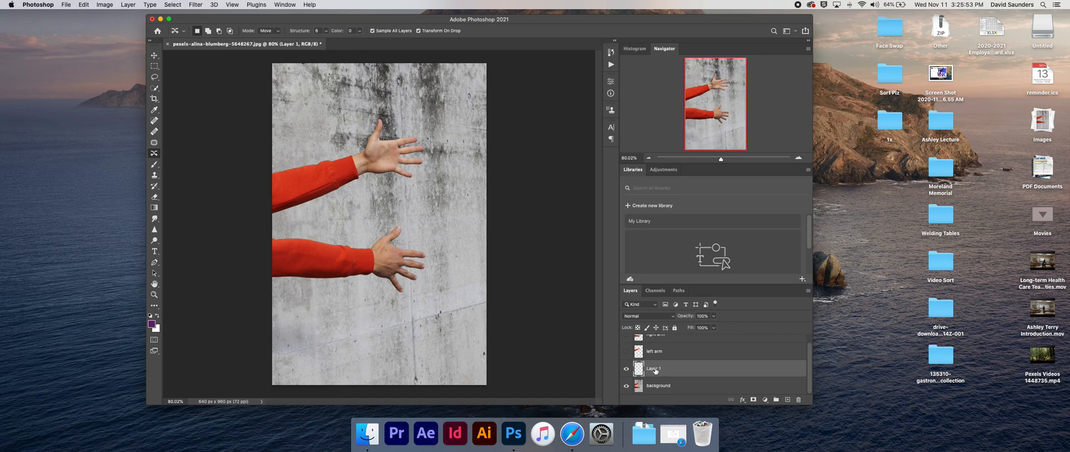
Outline both arms, shift them past the wall's right edge with Content-Aware Move on Layer 1, and delete the moved copy
{"action": "mouse_move", "coordinate": [264, 167]}
{"action": "left_mouse_down"}
{"action": "mouse_move", "coordinate": [355, 147]}
{"action": "mouse_move", "coordinate": [384, 112]}
{"action": "mouse_move", "coordinate": [389, 130]}
{"action": "mouse_move", "coordinate": [416, 131]}
{"action": "mouse_move", "coordinate": [428, 154]}
{"action": "mouse_move", "coordinate": [421, 183]}
{"action": "mouse_move", "coordinate": [379, 185]}
{"action": "mouse_move", "coordinate": [262, 228]}
{"action": "mouse_move", "coordinate": [334, 238]}
{"action": "mouse_move", "coordinate": [393, 219]}
{"action": "mouse_move", "coordinate": [429, 247]}
{"action": "mouse_move", "coordinate": [434, 273]}
{"action": "mouse_move", "coordinate": [384, 296]}
{"action": "left_mouse_up"}
{"action": "left_click_drag", "start_coordinate": [299, 197], "coordinate": [449, 201]}
{"action": "left_click_drag", "start_coordinate": [458, 198], "coordinate": [459, 198]}
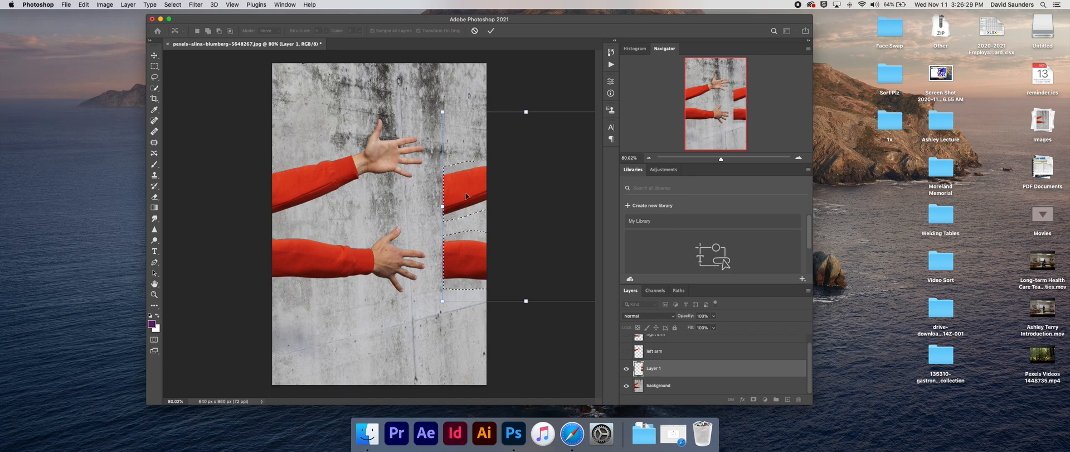
{"action": "left_click", "coordinate": [492, 34]}
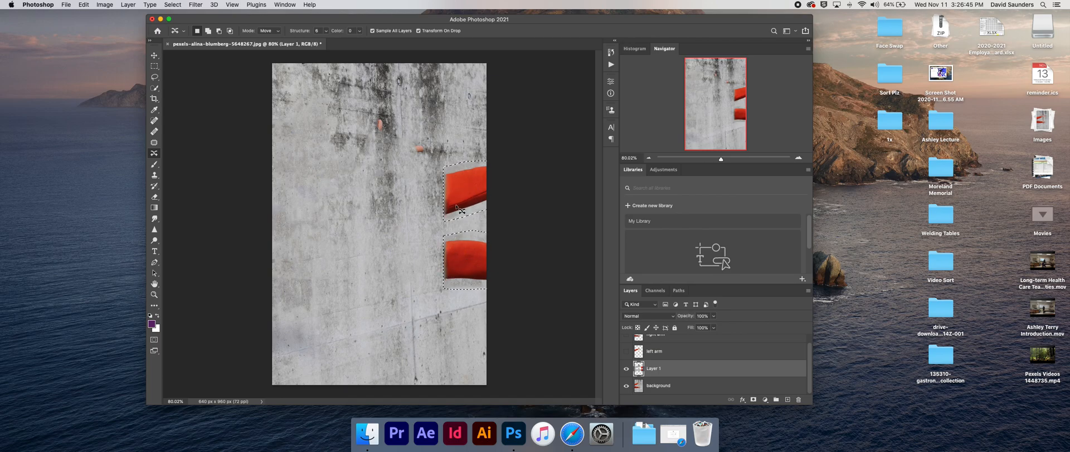
{"action": "key", "text": "Delete"}
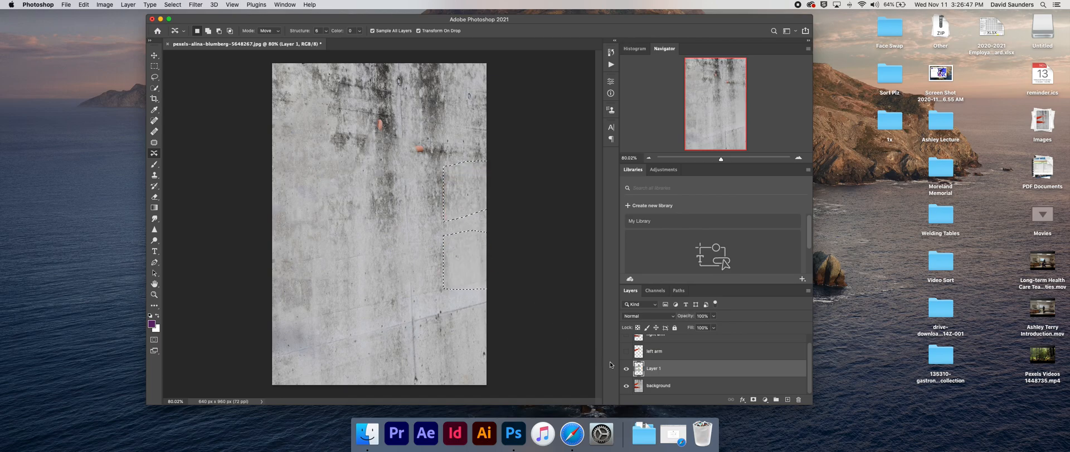
{"action": "left_click", "coordinate": [626, 368]}
{"action": "left_click", "coordinate": [626, 368]}
Replace the selection with freehand outlines around the two leftover orange fingertip spots on the upper wall
{"action": "left_click", "coordinate": [441, 252]}
{"action": "mouse_move", "coordinate": [385, 117]}
{"action": "left_mouse_down"}
{"action": "mouse_move", "coordinate": [374, 114]}
{"action": "mouse_move", "coordinate": [374, 131]}
{"action": "mouse_move", "coordinate": [387, 123]}
{"action": "left_mouse_up"}
{"action": "mouse_move", "coordinate": [421, 146]}
{"action": "left_mouse_down"}
{"action": "mouse_move", "coordinate": [411, 146]}
{"action": "mouse_move", "coordinate": [420, 147]}
{"action": "left_mouse_up"}
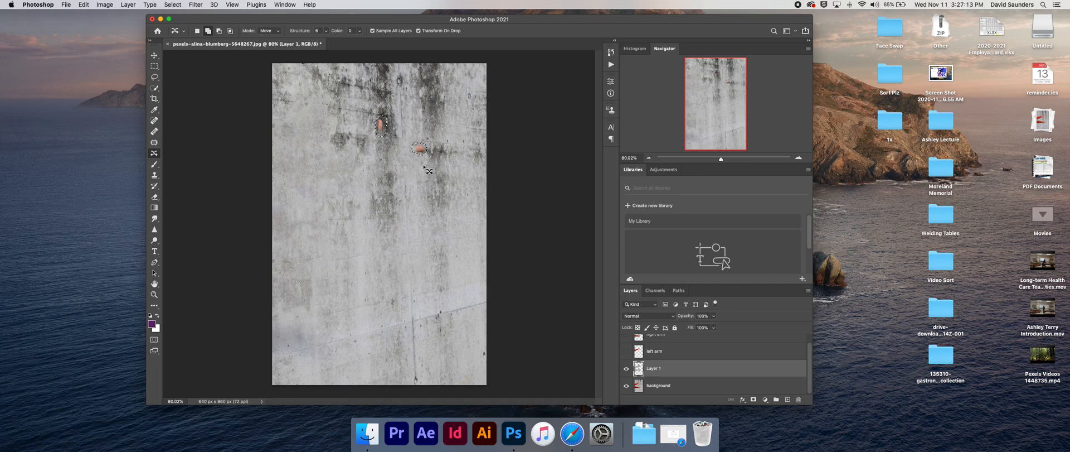
Rename Layer 1 as "concrete"
{"action": "double_click", "coordinate": [654, 369]}
{"action": "type", "text": "concrete"}
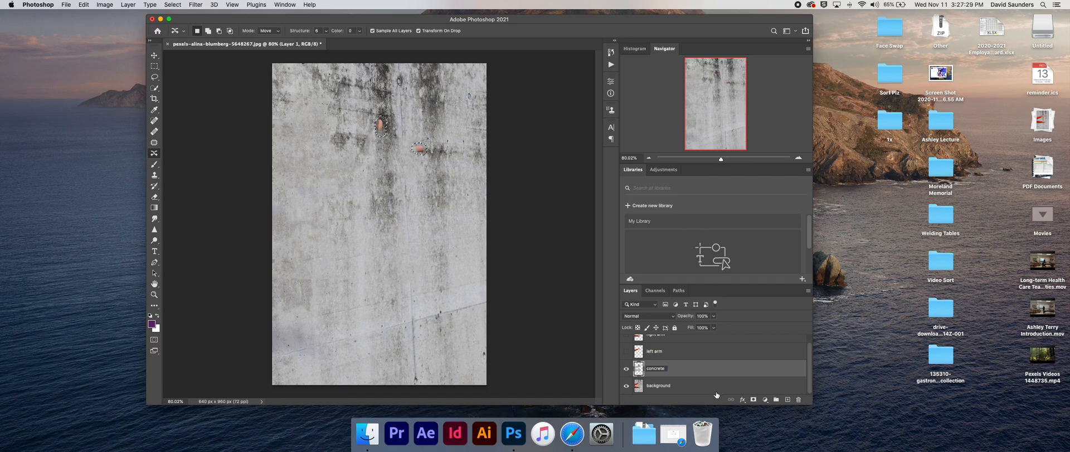
{"action": "left_click", "coordinate": [695, 372]}
Try moving the two selected fingertip spots to the middle of the wall with Content-Aware Move, then undo the attempt
{"action": "left_click_drag", "start_coordinate": [385, 128], "coordinate": [436, 352]}
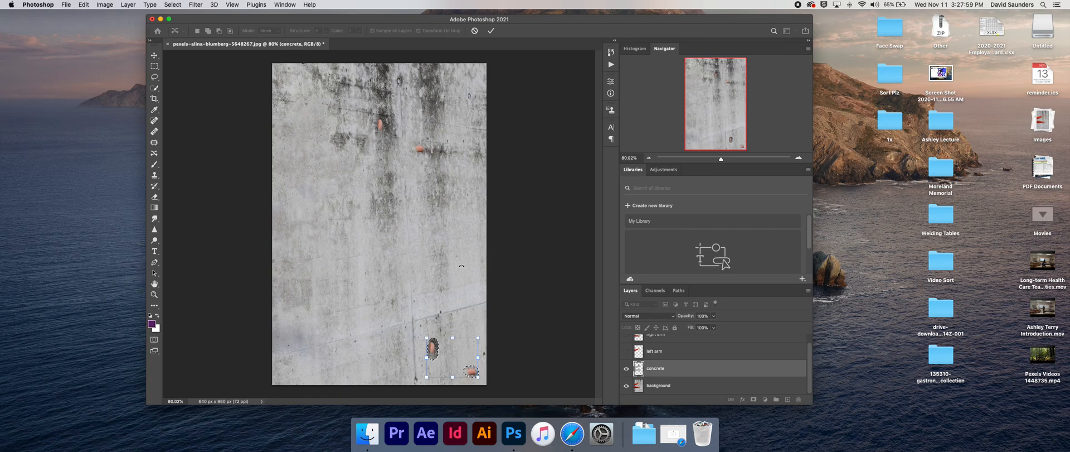
{"action": "left_click_drag", "start_coordinate": [433, 358], "coordinate": [352, 222]}
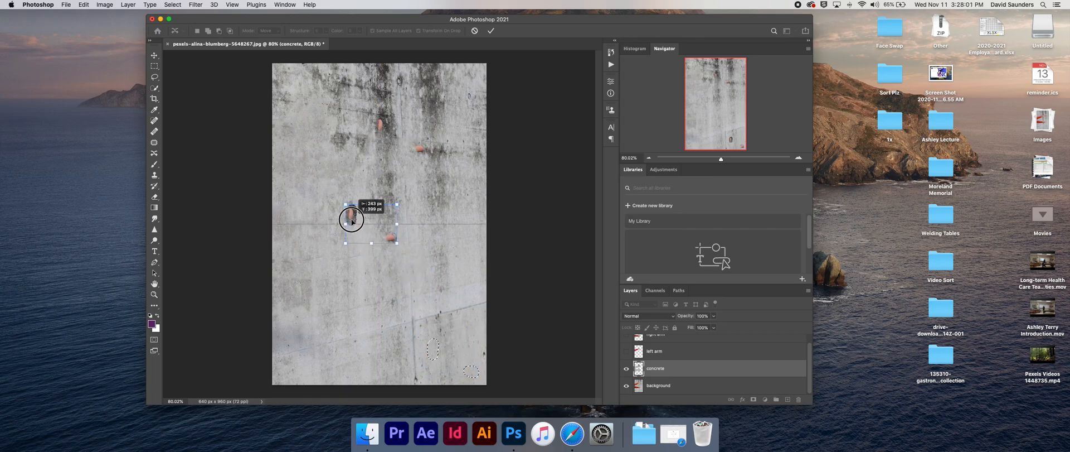
{"action": "key", "text": "Return"}
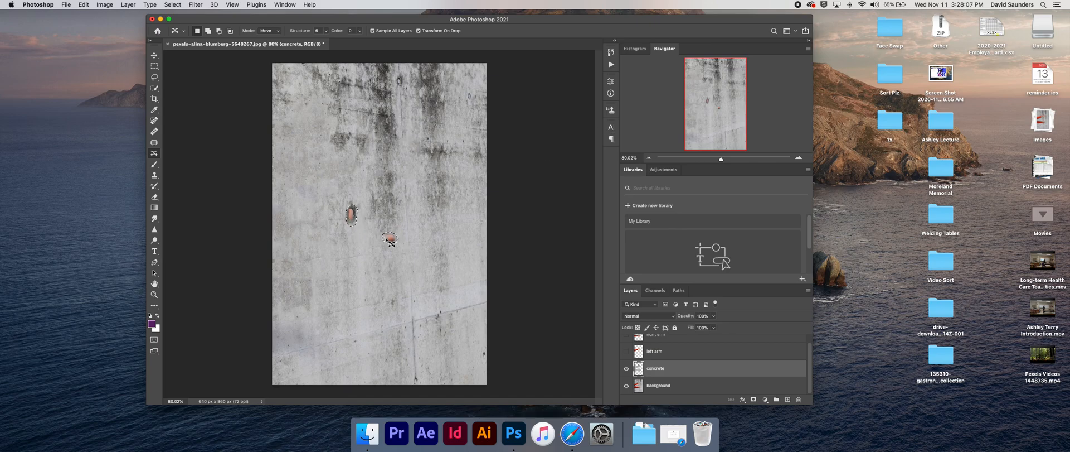
{"action": "key", "text": "super+z"}
{"action": "left_click", "coordinate": [626, 368]}
{"action": "left_click", "coordinate": [626, 368]}
{"action": "key", "text": "super+z"}
{"action": "key", "text": "super+z"}
{"action": "key", "text": "super+z"}
Move the two selected fingertip spots to the wall's lower-right corner with Content-Aware Move and delete them there
{"action": "left_click_drag", "start_coordinate": [394, 216], "coordinate": [471, 374]}
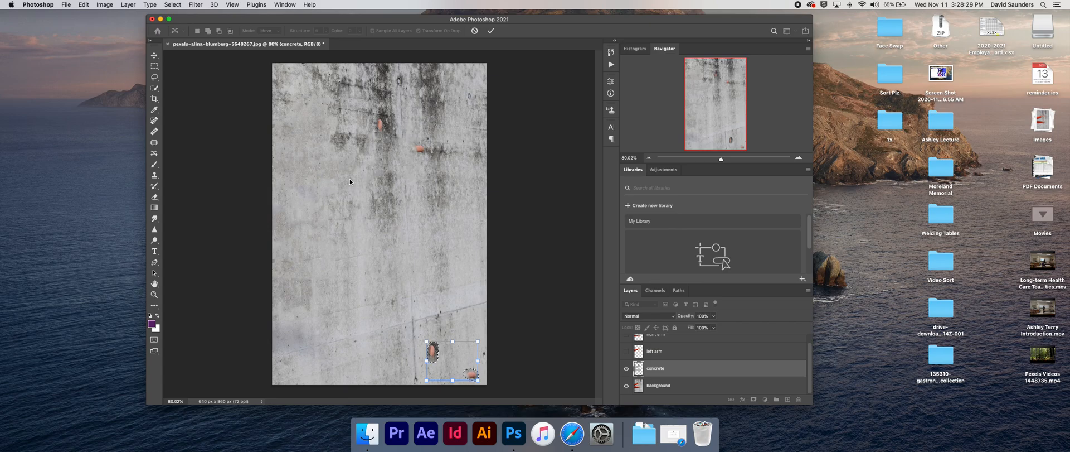
{"action": "key", "text": "Return"}
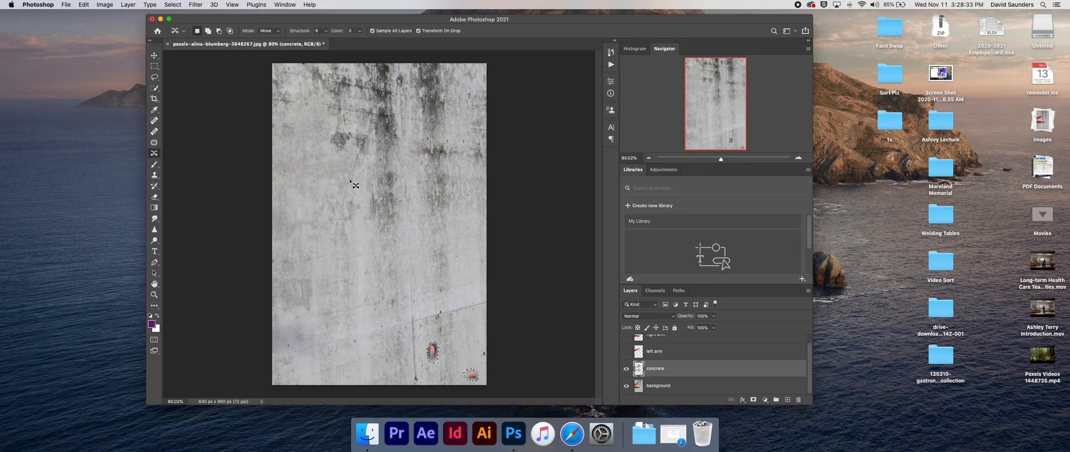
{"action": "key", "text": "Delete"}
Show the right arm and left arm layers and check the concrete layer by toggling its visibility
{"action": "scroll", "coordinate": [626, 367], "scroll_direction": "up", "scroll_amount": 1}
{"action": "left_click", "coordinate": [627, 343]}
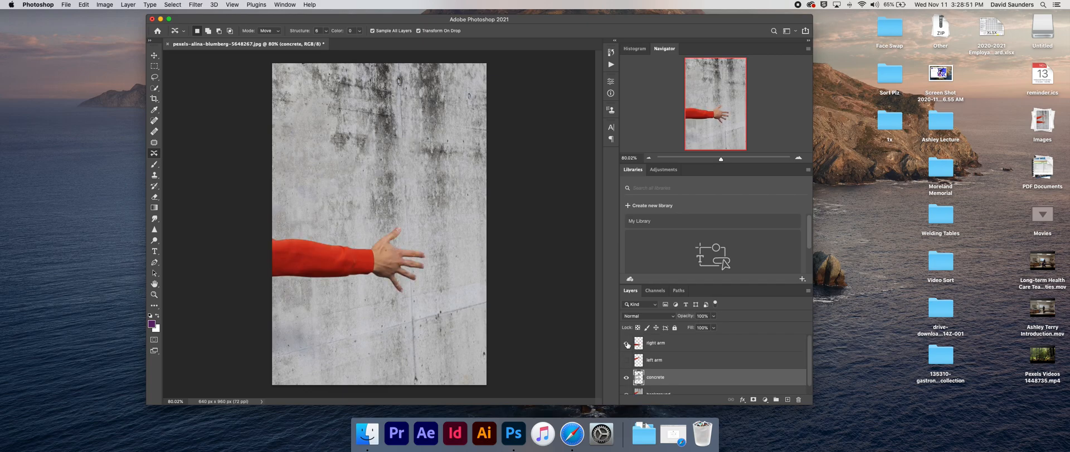
{"action": "left_click", "coordinate": [627, 359]}
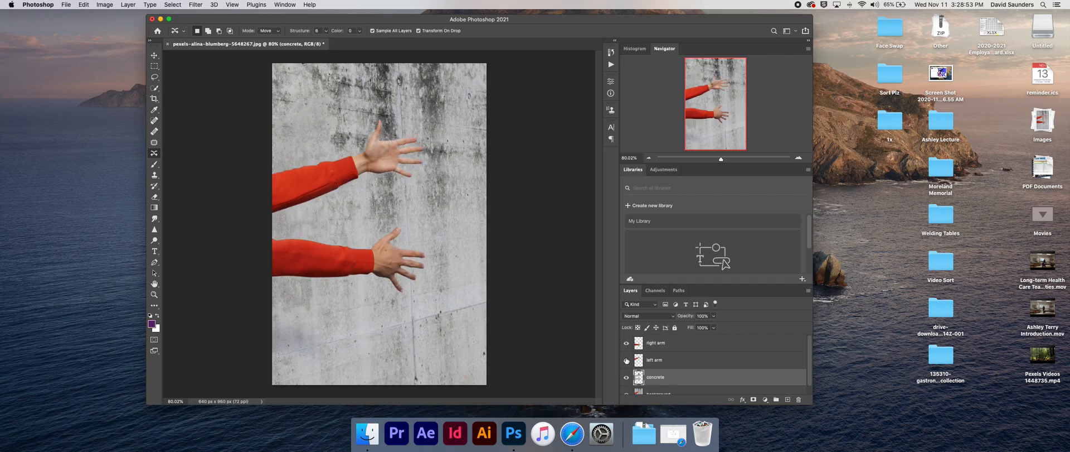
{"action": "scroll", "coordinate": [627, 371], "scroll_direction": "down", "scroll_amount": 1}
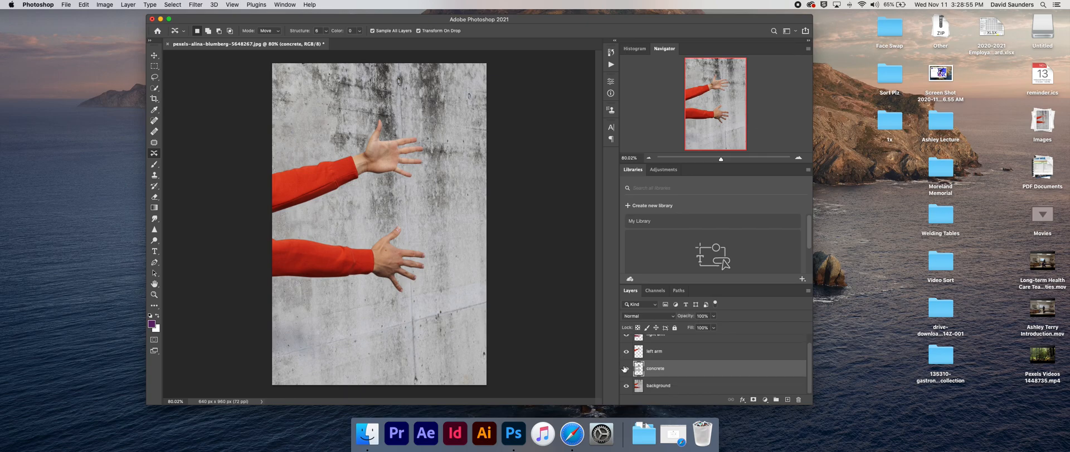
{"action": "left_click", "coordinate": [627, 369]}
{"action": "left_click", "coordinate": [626, 368]}
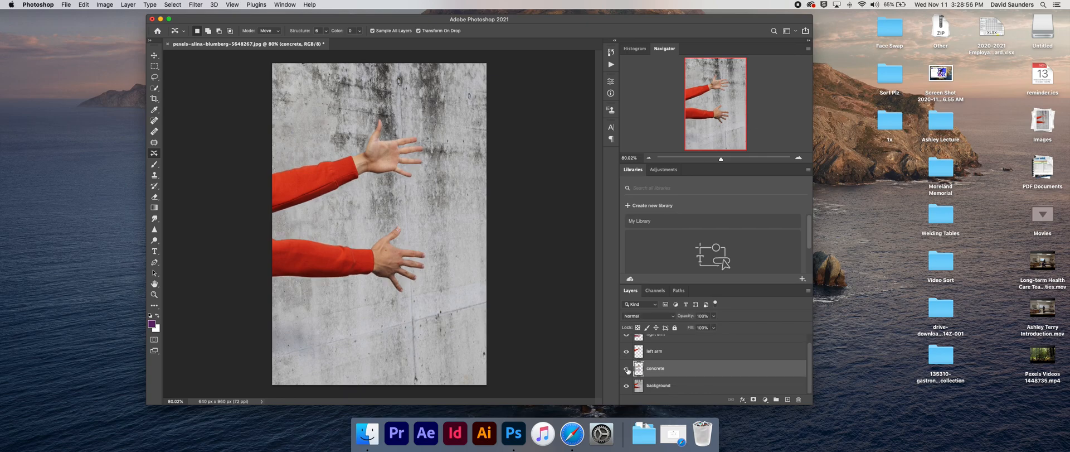
Combine the background and concrete layers into one smart object
{"action": "left_click", "coordinate": [653, 385]}
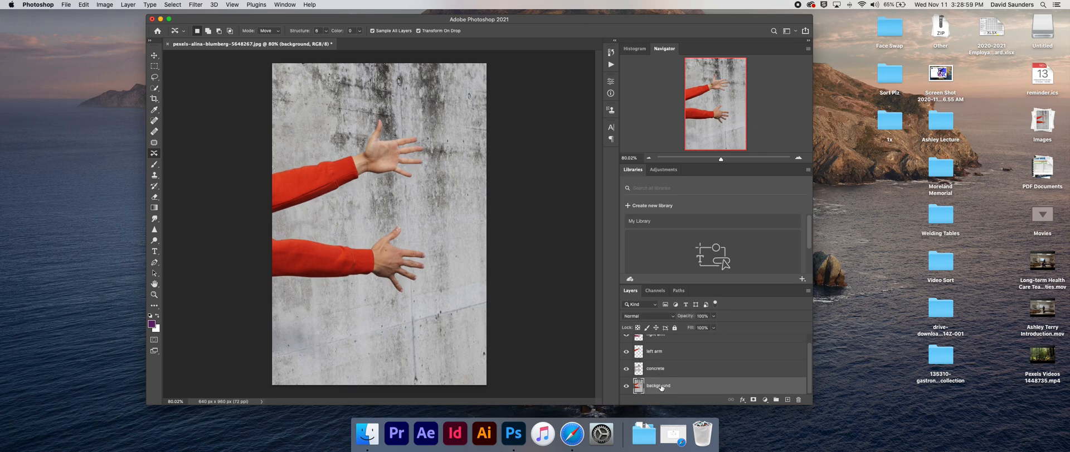
{"action": "mouse_move", "coordinate": [651, 386]}
{"action": "left_mouse_down"}
{"action": "mouse_move", "coordinate": [667, 384]}
{"action": "mouse_move", "coordinate": [651, 384]}
{"action": "left_mouse_up"}
{"action": "left_click", "coordinate": [658, 369]}
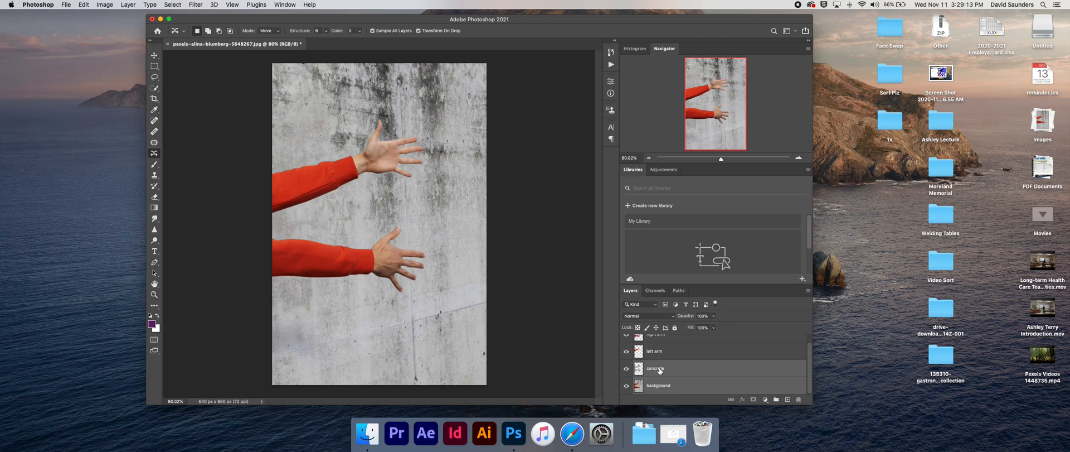
{"action": "right_click", "coordinate": [694, 373]}
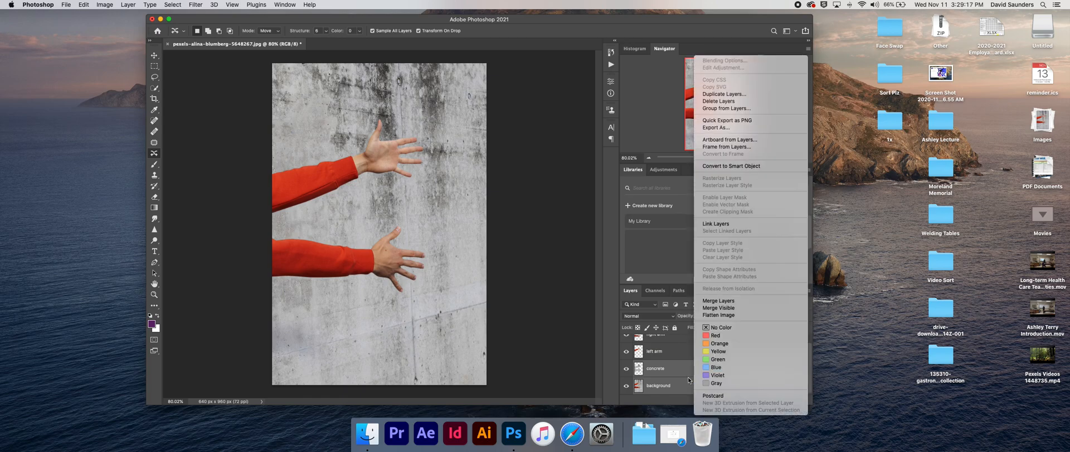
{"action": "left_click", "coordinate": [743, 167]}
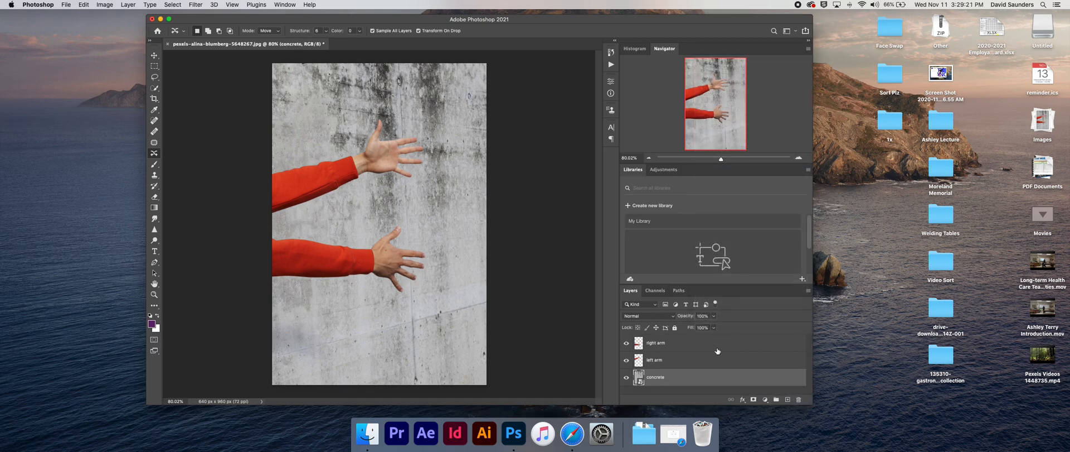
Inspect the concrete smart object's contents, toggling the concrete layer inside it, and close its document
{"action": "left_click", "coordinate": [626, 379]}
{"action": "left_click", "coordinate": [626, 378]}
{"action": "double_click", "coordinate": [639, 378]}
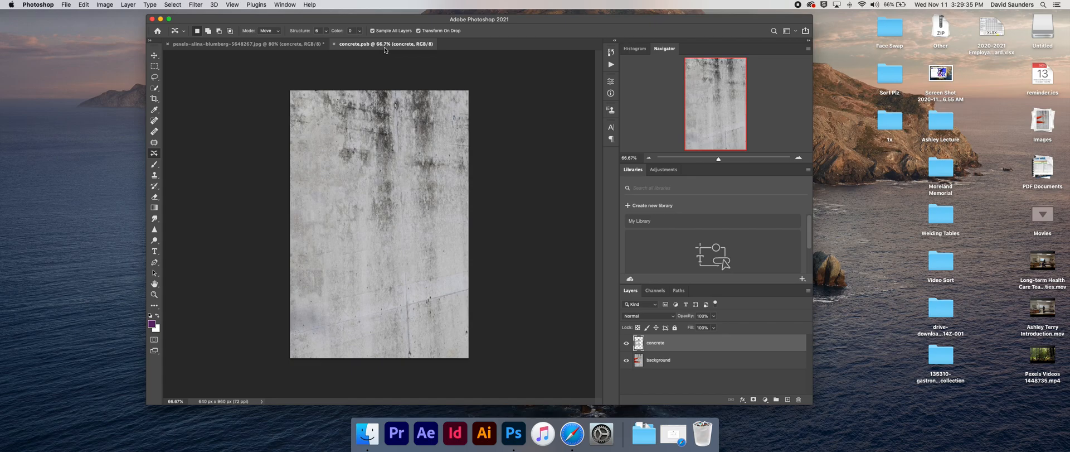
{"action": "left_click", "coordinate": [626, 343]}
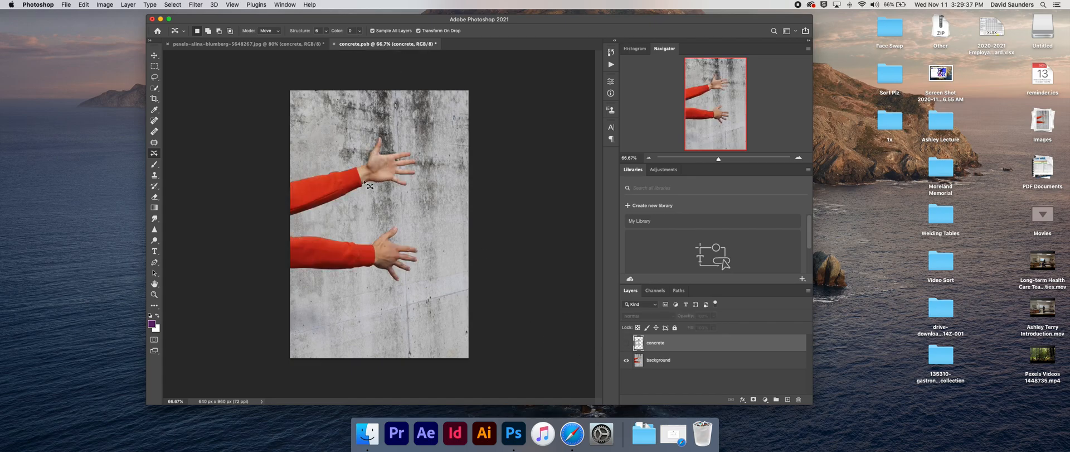
{"action": "left_click", "coordinate": [627, 342]}
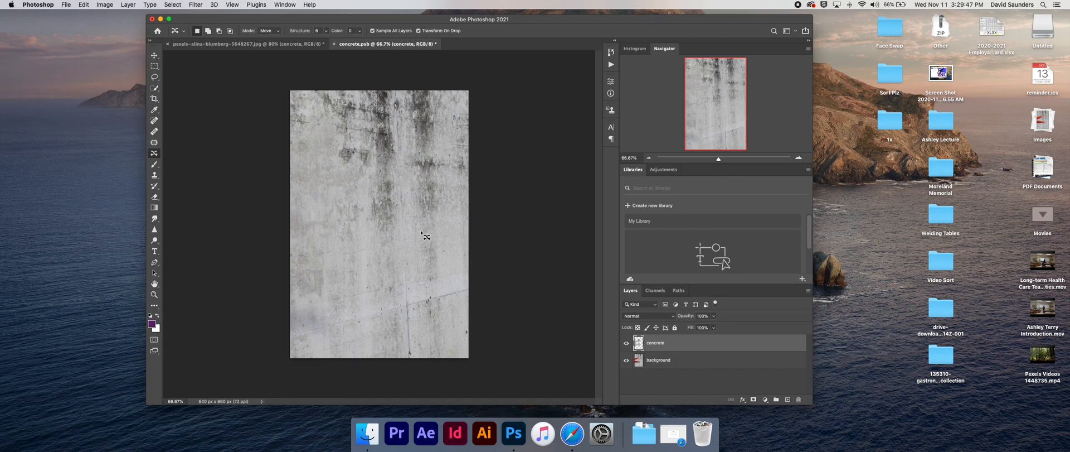
{"action": "key", "text": "super+w"}
{"action": "left_click", "coordinate": [590, 146]}
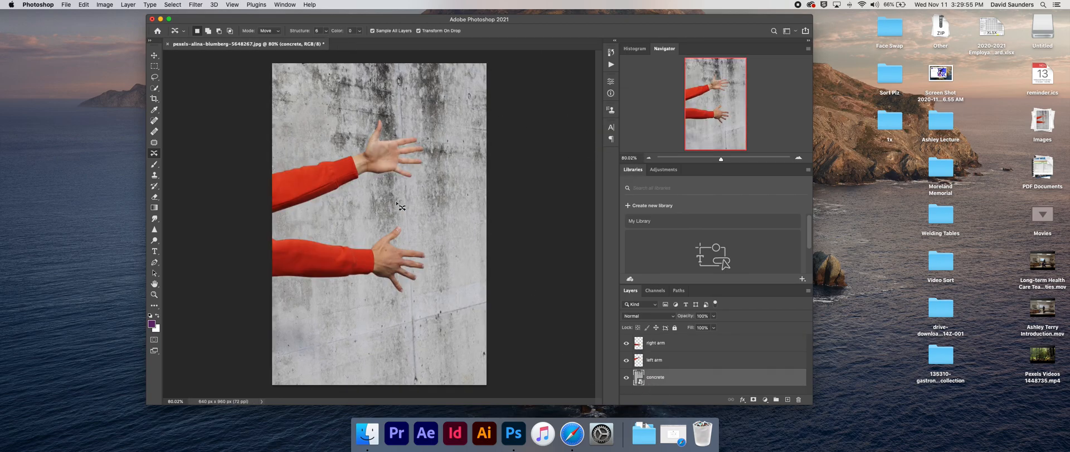
Switch to the Move tool and deselect all layers
{"action": "key", "text": "v"}
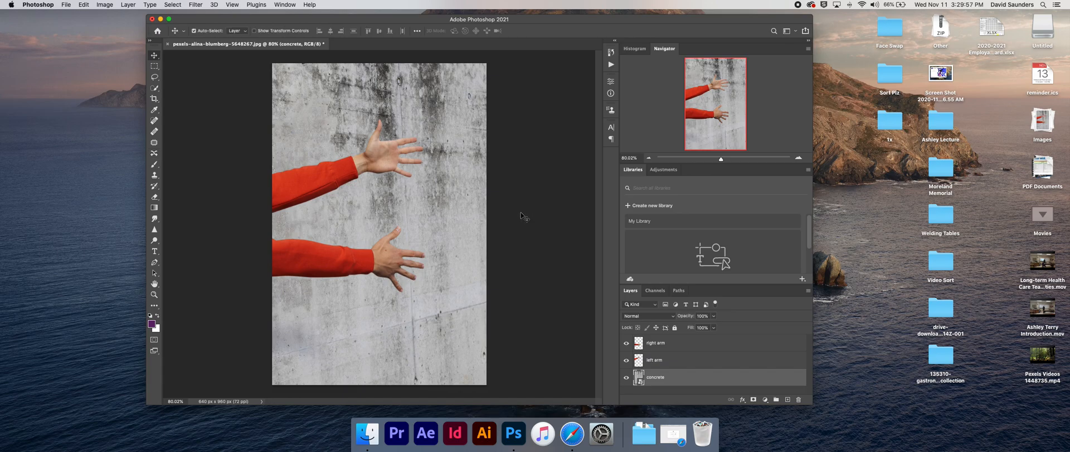
{"action": "left_click", "coordinate": [518, 210]}
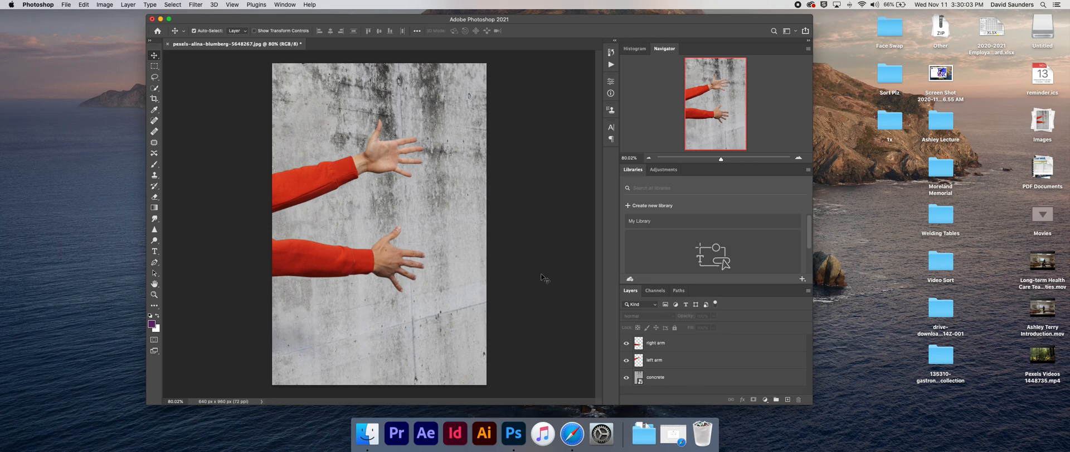
{"action": "mouse_move", "coordinate": [456, 229]}
{"action": "left_mouse_down"}
{"action": "mouse_move", "coordinate": [447, 230]}
{"action": "mouse_move", "coordinate": [457, 203]}
{"action": "mouse_move", "coordinate": [435, 229]}
{"action": "mouse_move", "coordinate": [454, 234]}
{"action": "mouse_move", "coordinate": [444, 220]}
{"action": "mouse_move", "coordinate": [452, 246]}
{"action": "mouse_move", "coordinate": [461, 218]}
{"action": "mouse_move", "coordinate": [435, 235]}
{"action": "mouse_move", "coordinate": [452, 234]}
{"action": "mouse_move", "coordinate": [478, 194]}
{"action": "mouse_move", "coordinate": [433, 174]}
{"action": "mouse_move", "coordinate": [435, 272]}
{"action": "mouse_move", "coordinate": [466, 201]}
{"action": "mouse_move", "coordinate": [447, 227]}
{"action": "mouse_move", "coordinate": [456, 233]}
{"action": "left_mouse_up"}
{"action": "left_click", "coordinate": [501, 234]}
Show the Timeline at a larger height and create a video timeline from the three layers
{"action": "left_click", "coordinate": [290, 6]}
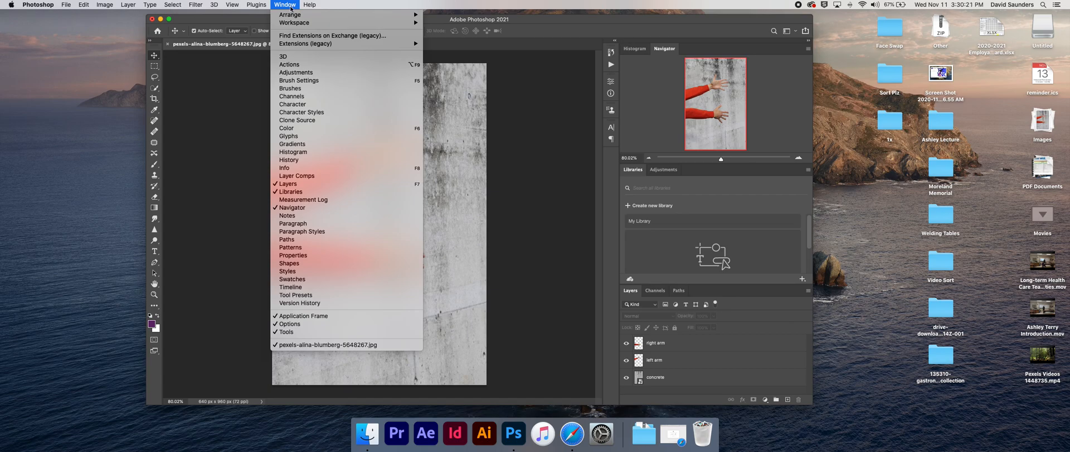
{"action": "left_click", "coordinate": [296, 288]}
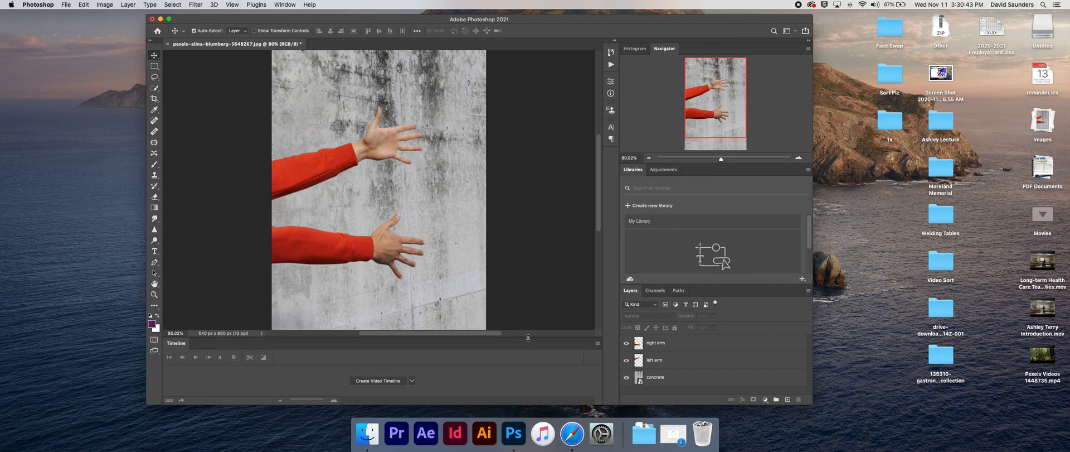
{"action": "left_click_drag", "start_coordinate": [528, 337], "coordinate": [531, 285]}
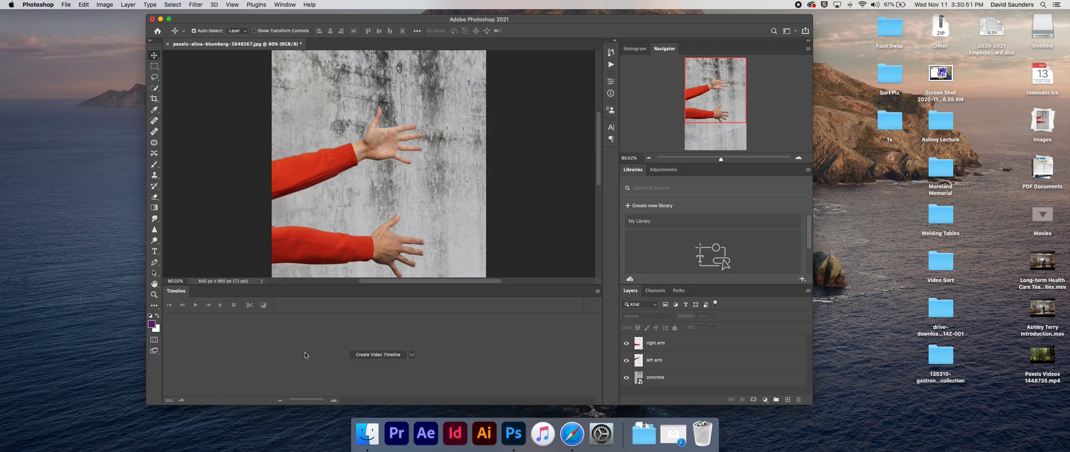
{"action": "left_click", "coordinate": [376, 355]}
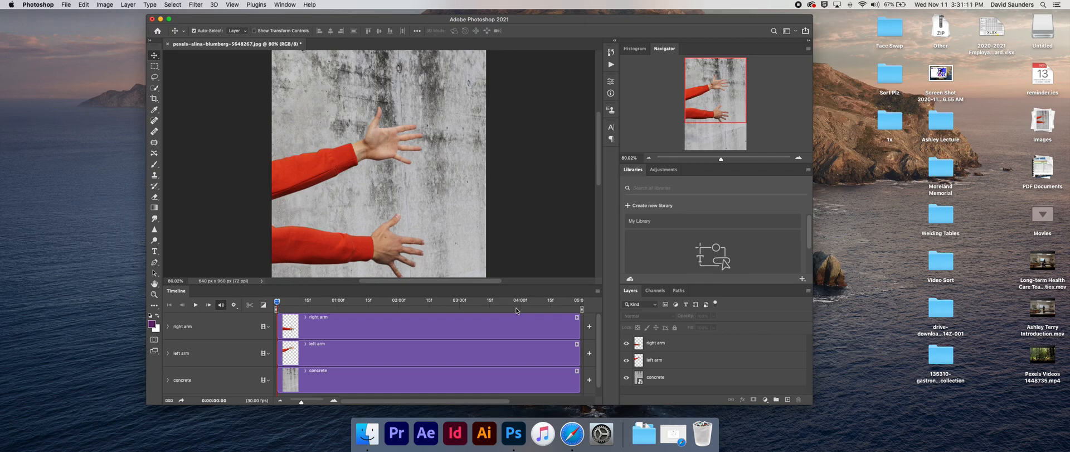
{"action": "scroll", "coordinate": [517, 310], "scroll_direction": "right", "scroll_amount": 2}
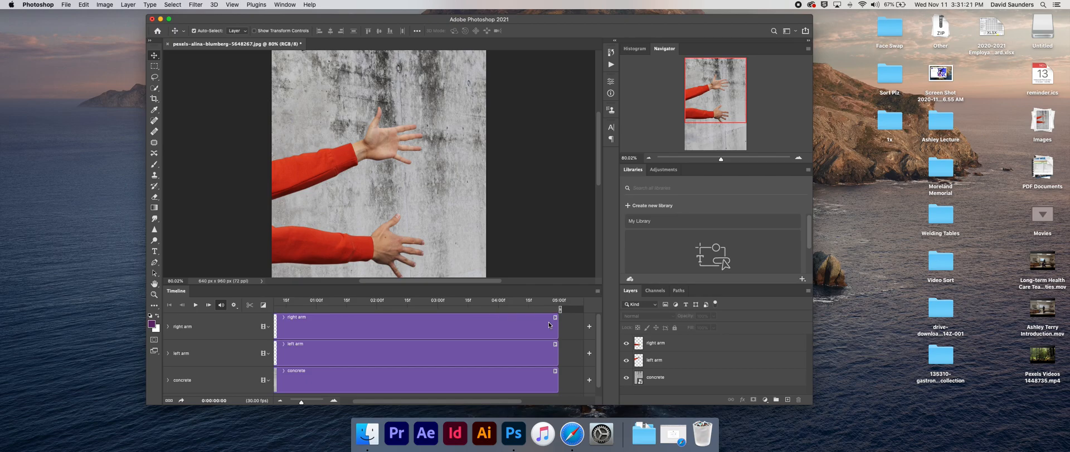
{"action": "left_click_drag", "start_coordinate": [494, 400], "coordinate": [456, 397]}
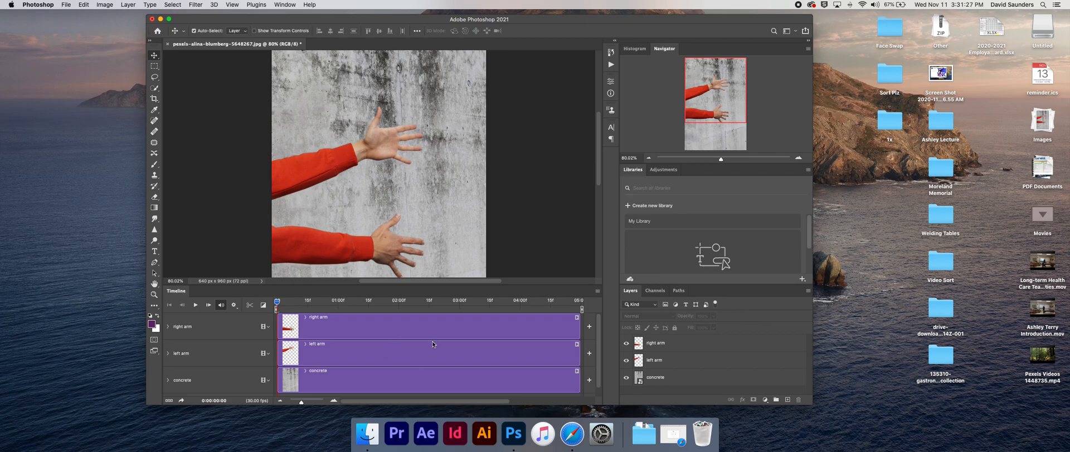
Shorten the timeline's work area so that it ends at about the 3-second mark
{"action": "left_click", "coordinate": [582, 309]}
{"action": "left_click_drag", "start_coordinate": [582, 308], "coordinate": [462, 310]}
Scale the concrete layer proportionally to about 151.52%, keeping its left edge aligned with the canvas's left edge
{"action": "left_click_drag", "start_coordinate": [433, 161], "coordinate": [444, 158]}
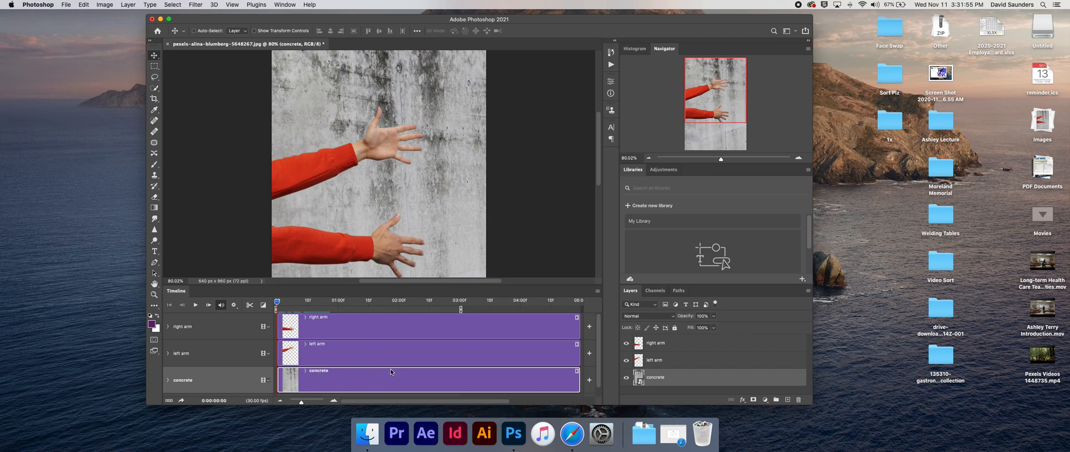
{"action": "key", "text": "super+t"}
{"action": "key", "text": "super+minus"}
{"action": "key", "text": "super+minus"}
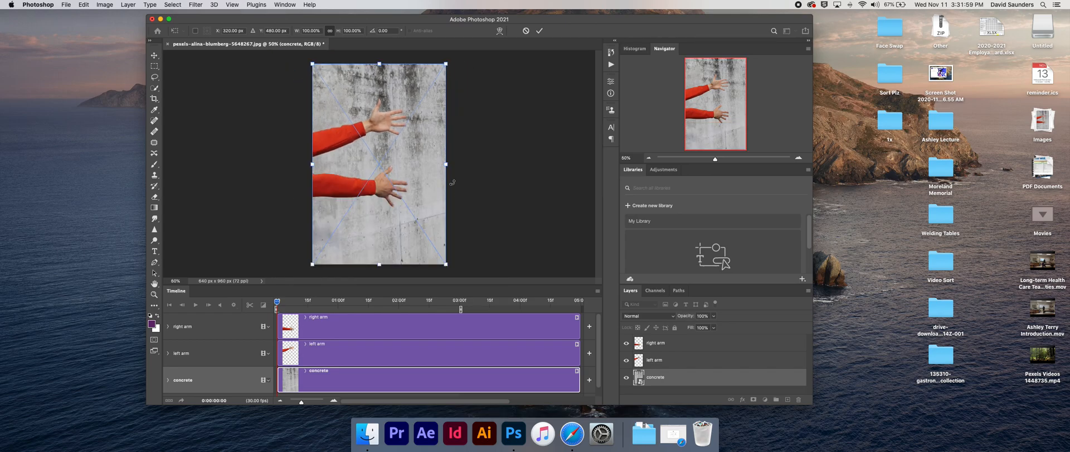
{"action": "left_click_drag", "start_coordinate": [446, 63], "coordinate": [501, 26]}
{"action": "left_click_drag", "start_coordinate": [441, 127], "coordinate": [425, 161]}
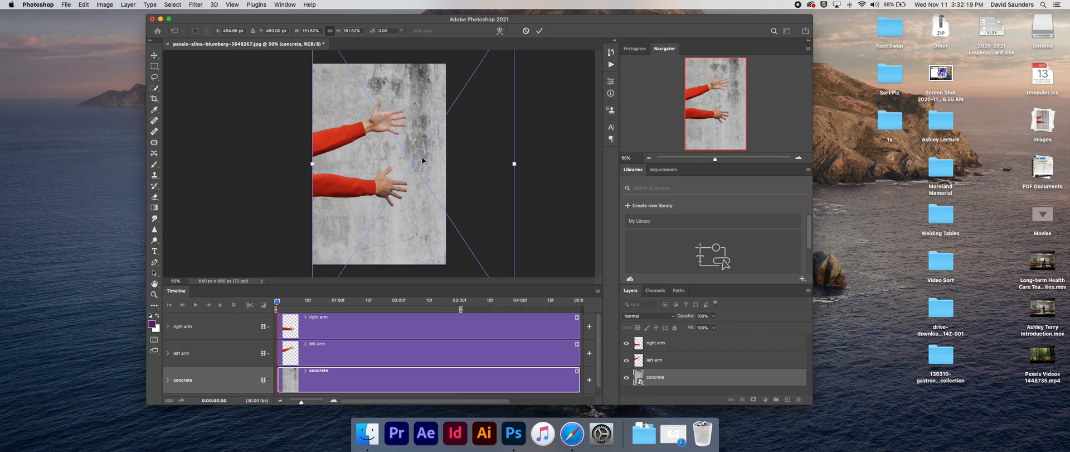
{"action": "key", "text": "Return"}
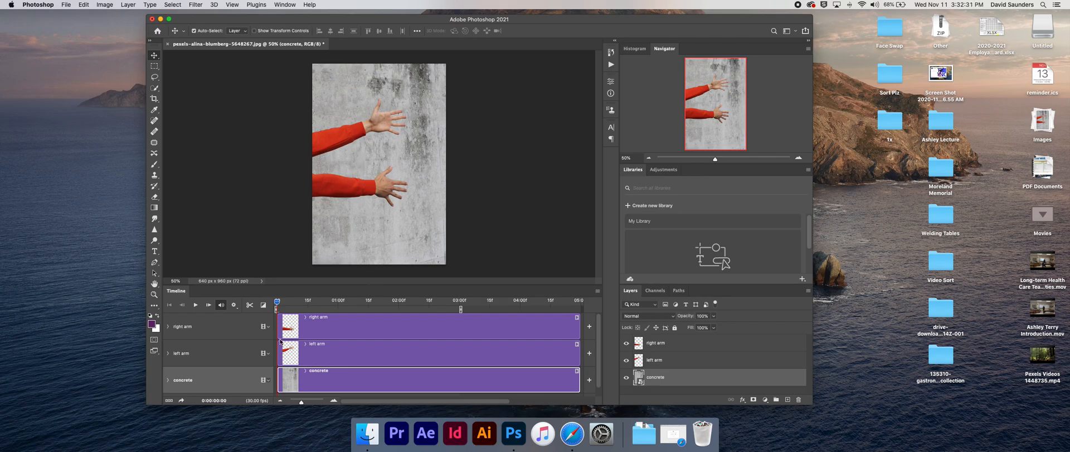
Expand the concrete track's animation properties and enlarge the Timeline so all of its tracks fit
{"action": "left_click", "coordinate": [168, 380]}
{"action": "left_click_drag", "start_coordinate": [600, 324], "coordinate": [600, 347]}
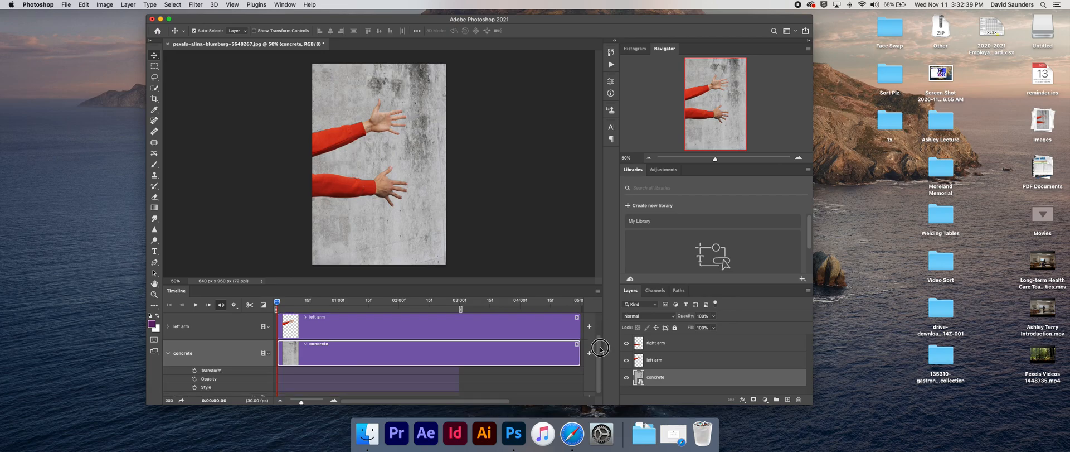
{"action": "left_click_drag", "start_coordinate": [422, 285], "coordinate": [428, 234]}
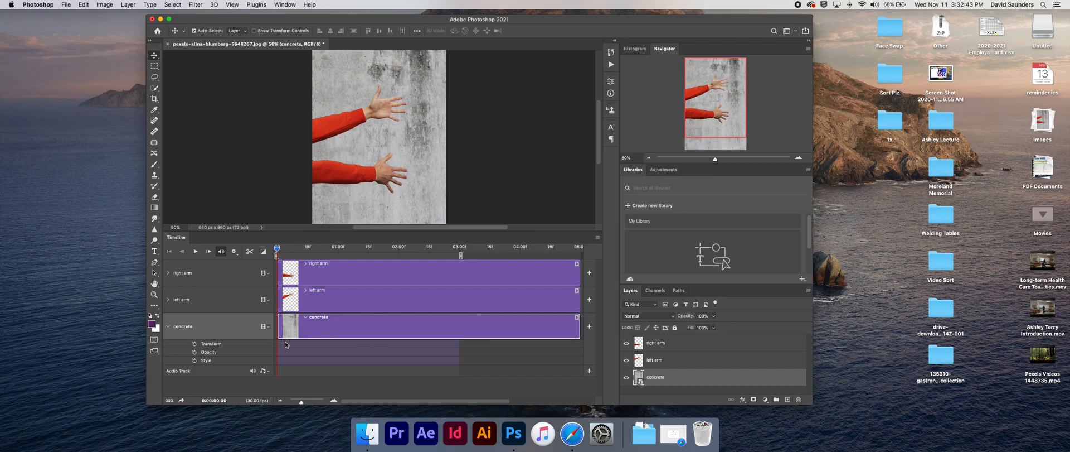
At 0:00:03:01, shift the concrete background to the left and enable Transform keyframing for it
{"action": "left_click_drag", "start_coordinate": [278, 249], "coordinate": [461, 250]}
{"action": "left_click_drag", "start_coordinate": [419, 205], "coordinate": [350, 206]}
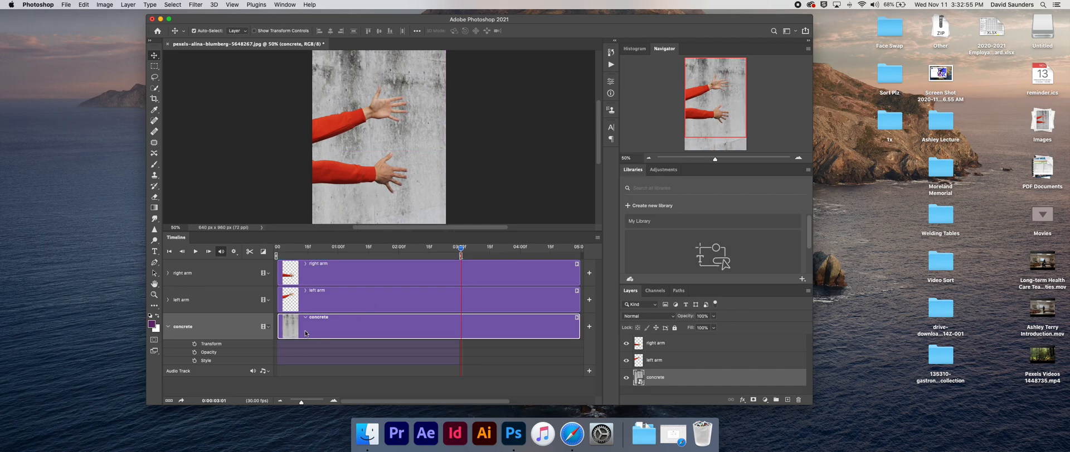
{"action": "left_click", "coordinate": [194, 343]}
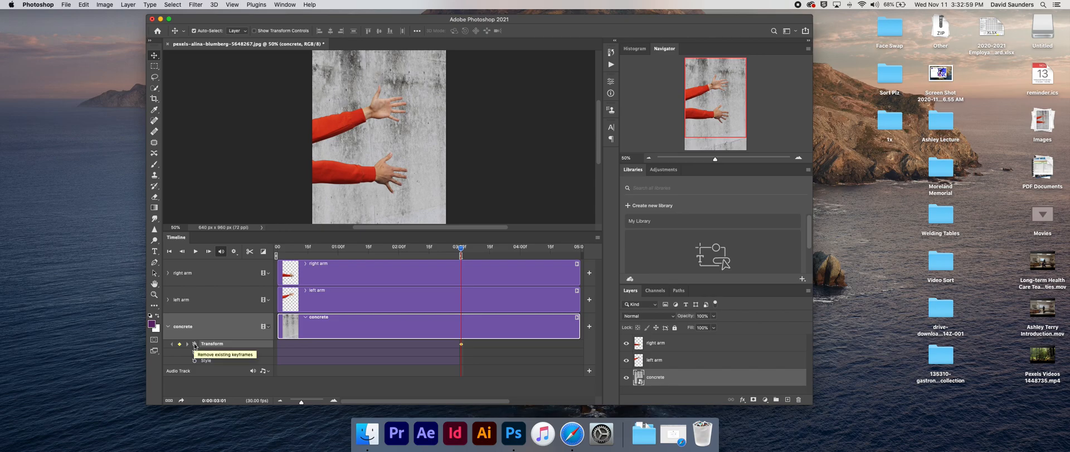
{"action": "left_click", "coordinate": [169, 300]}
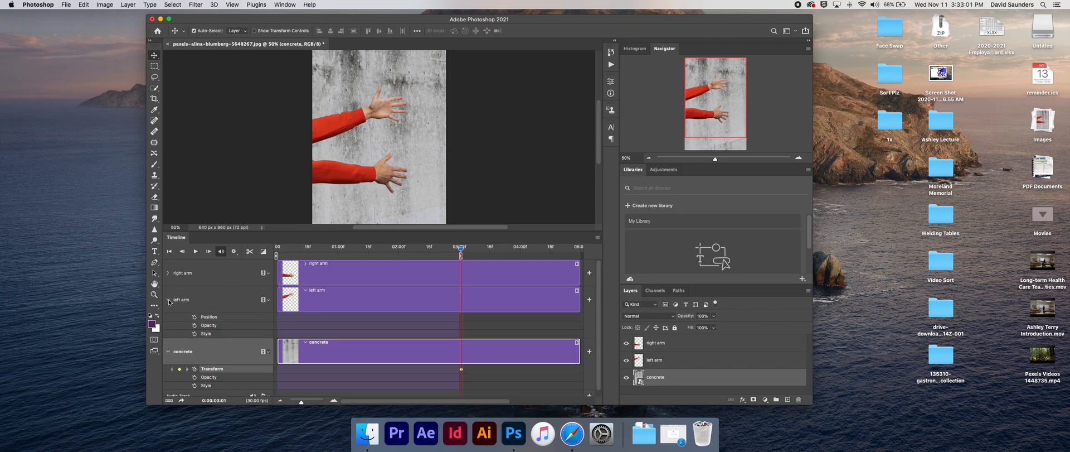
{"action": "left_click", "coordinate": [169, 300]}
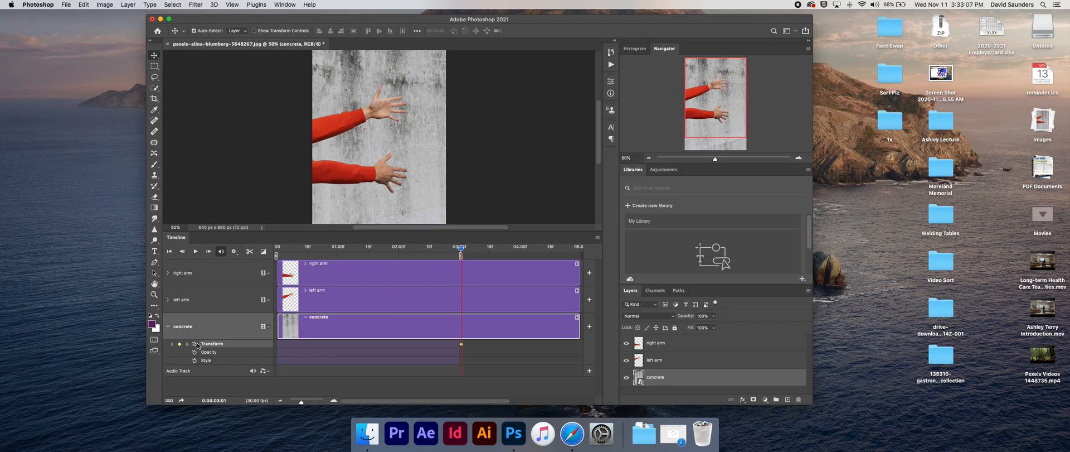
Try shifting the concrete background to the right at the timeline's start, and undo the shift after previewing it
{"action": "left_click_drag", "start_coordinate": [460, 251], "coordinate": [278, 247]}
{"action": "left_click_drag", "start_coordinate": [433, 208], "coordinate": [485, 206]}
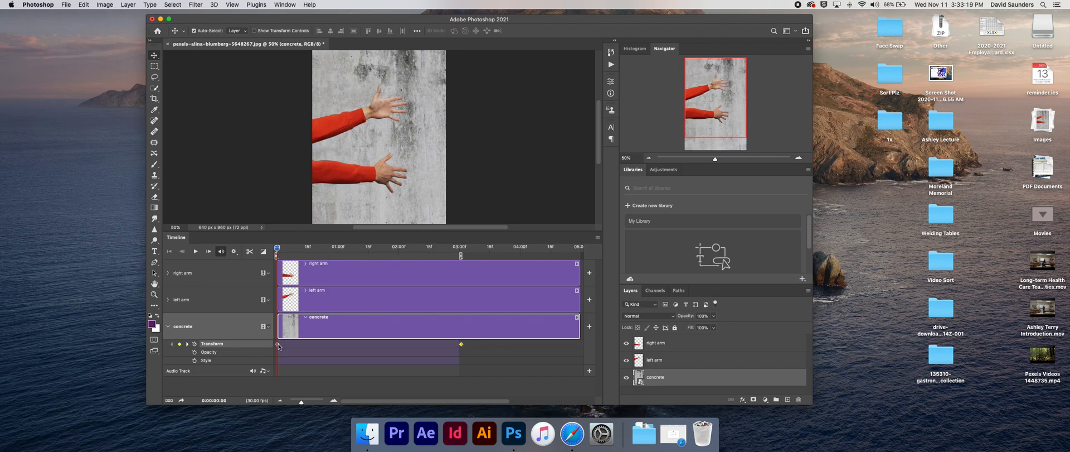
{"action": "mouse_move", "coordinate": [279, 250]}
{"action": "left_mouse_down"}
{"action": "mouse_move", "coordinate": [461, 258]}
{"action": "mouse_move", "coordinate": [277, 253]}
{"action": "left_mouse_up"}
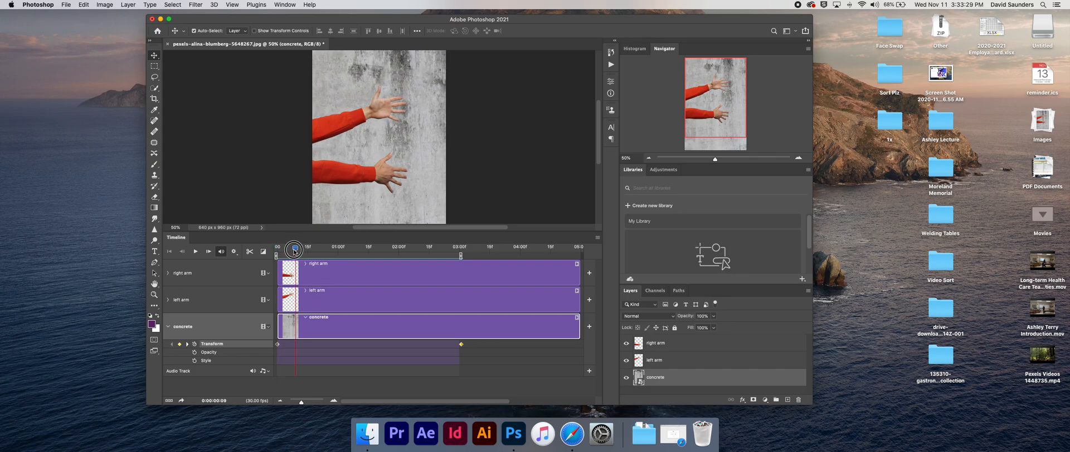
{"action": "left_click", "coordinate": [196, 252]}
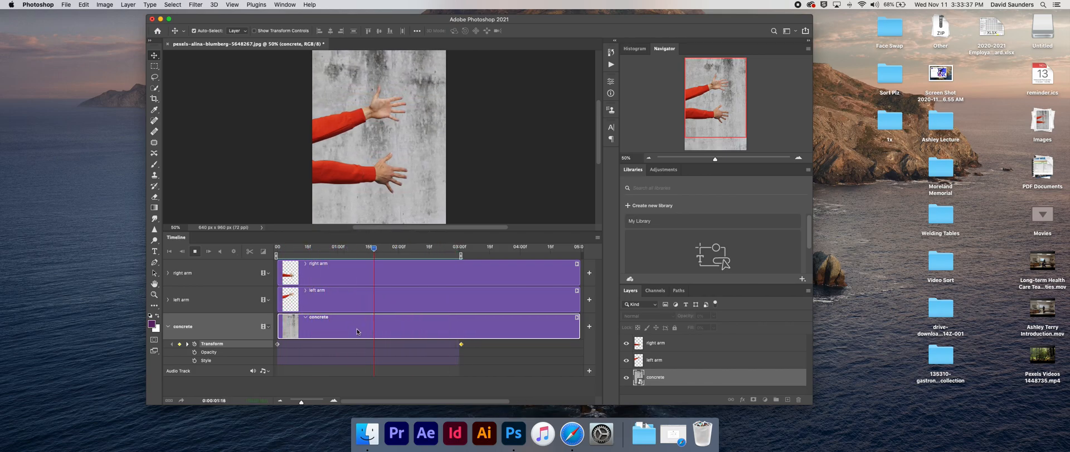
{"action": "key", "text": "space"}
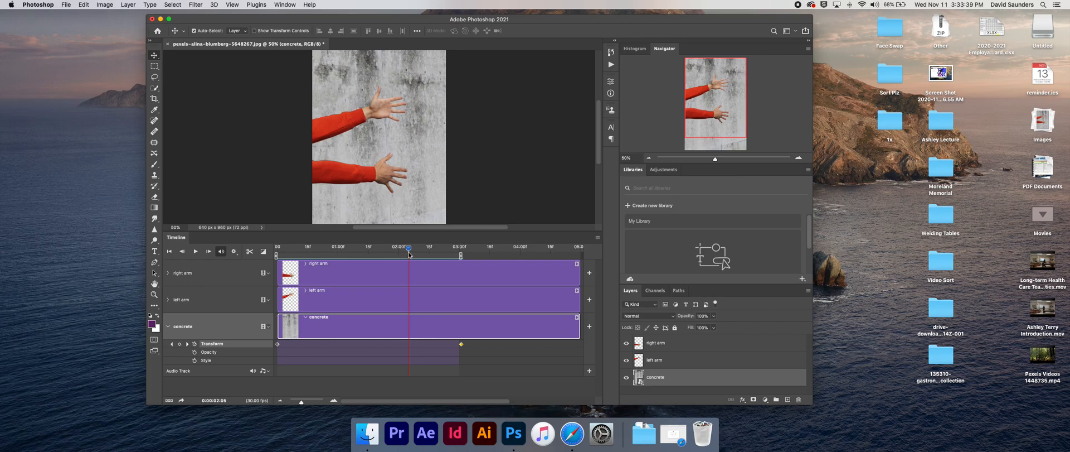
{"action": "key", "text": "super+z"}
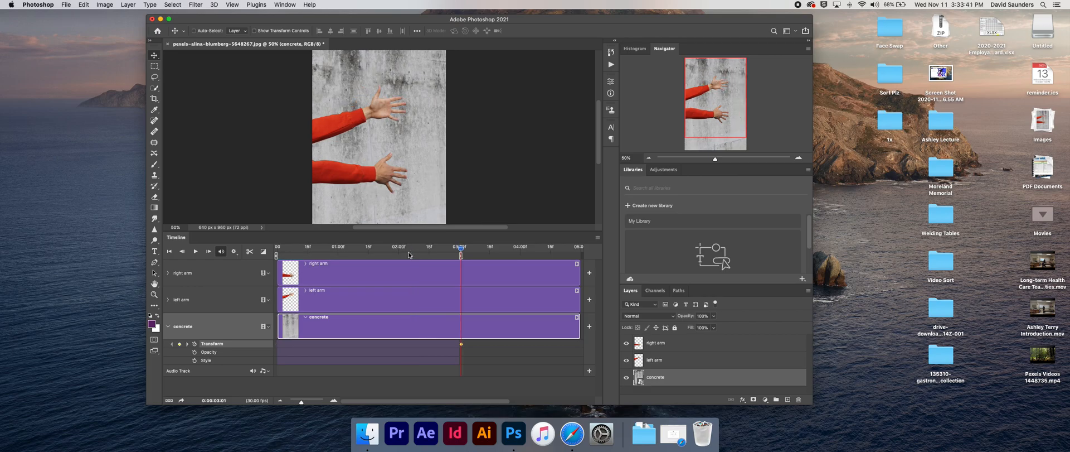
Shift the concrete background slightly to the right at the timeline's start and preview the animation
{"action": "left_click_drag", "start_coordinate": [452, 254], "coordinate": [270, 250]}
{"action": "mouse_move", "coordinate": [338, 209]}
{"action": "left_mouse_down"}
{"action": "mouse_move", "coordinate": [337, 196]}
{"action": "mouse_move", "coordinate": [355, 211]}
{"action": "left_mouse_up"}
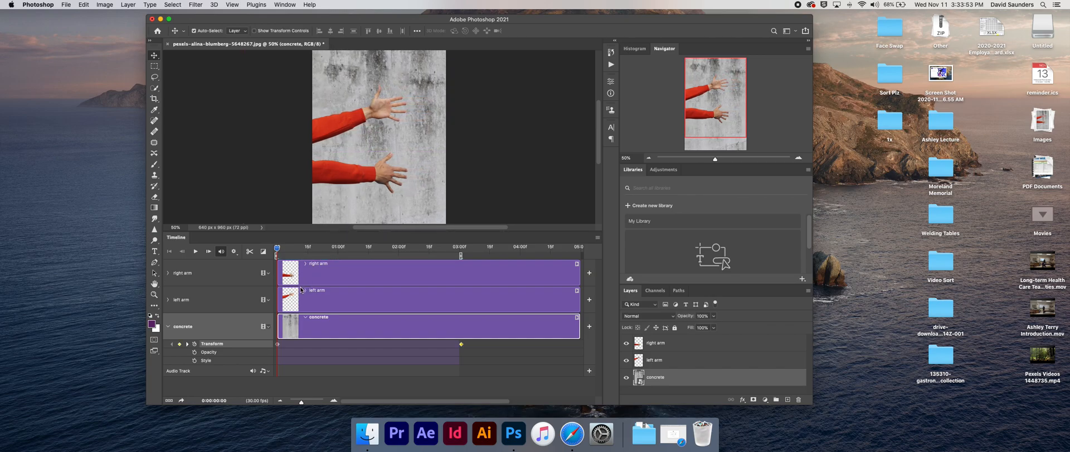
{"action": "key", "text": "space"}
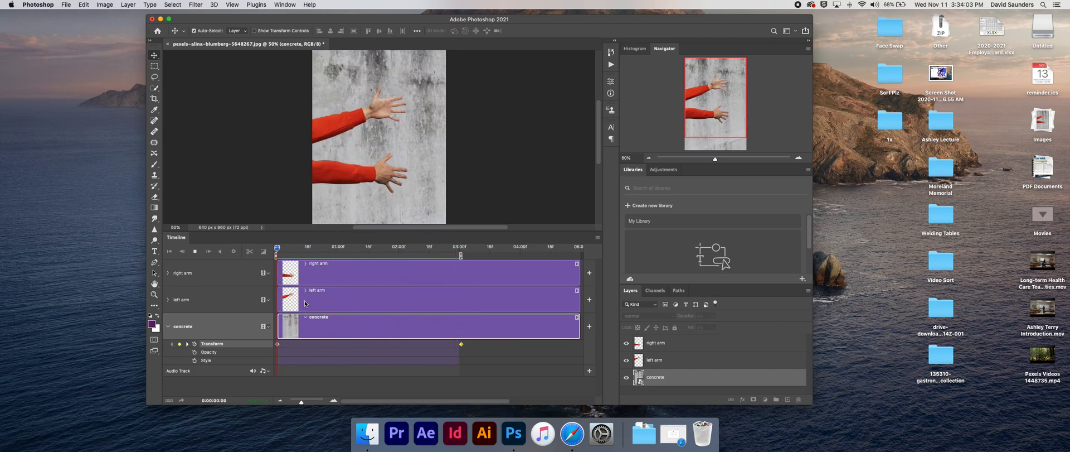
{"action": "left_click", "coordinate": [195, 252]}
{"action": "left_click_drag", "start_coordinate": [439, 250], "coordinate": [266, 255]}
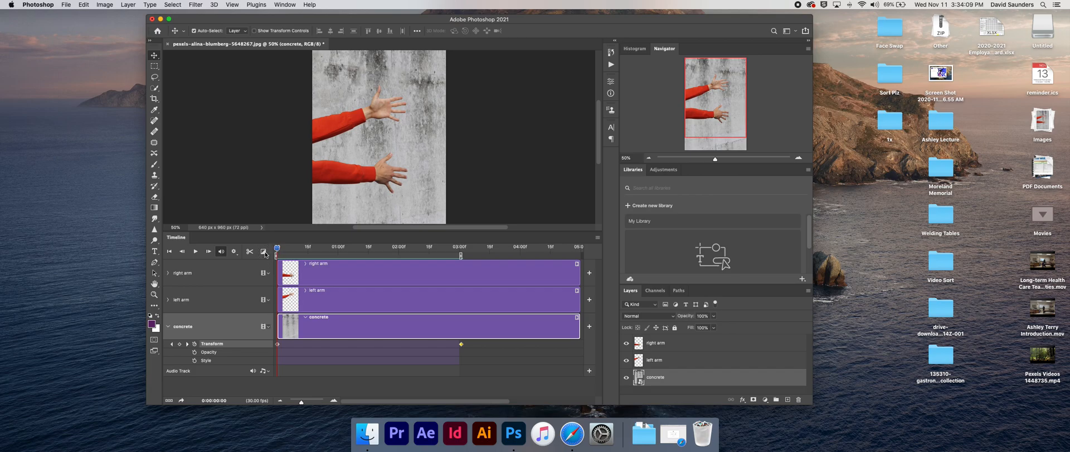
Select the left arm layer and enable Position keyframing for it at the timeline's start
{"action": "left_click", "coordinate": [346, 124]}
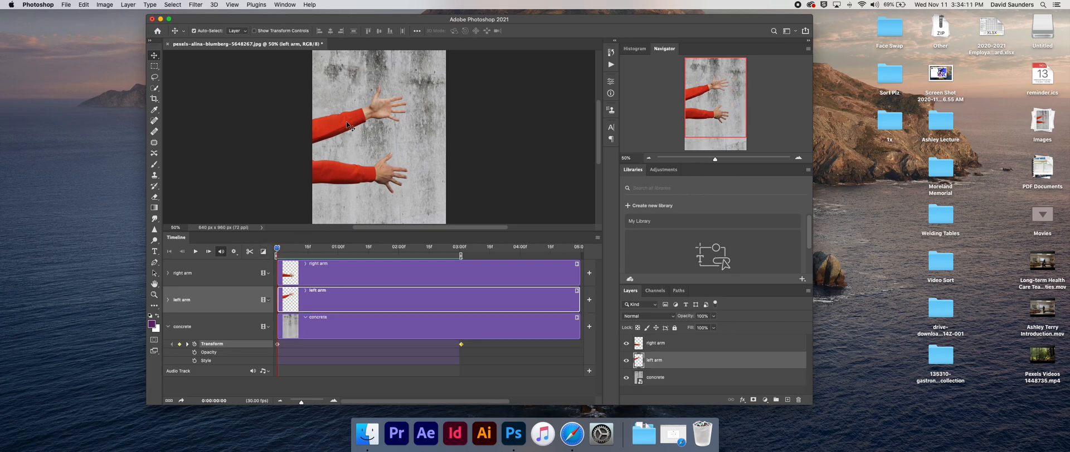
{"action": "left_click", "coordinate": [168, 300]}
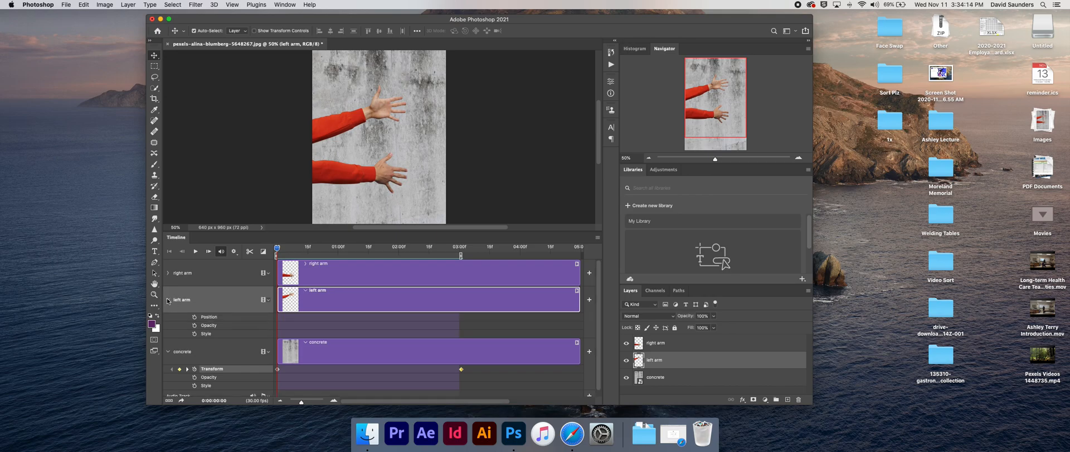
{"action": "left_click", "coordinate": [195, 316]}
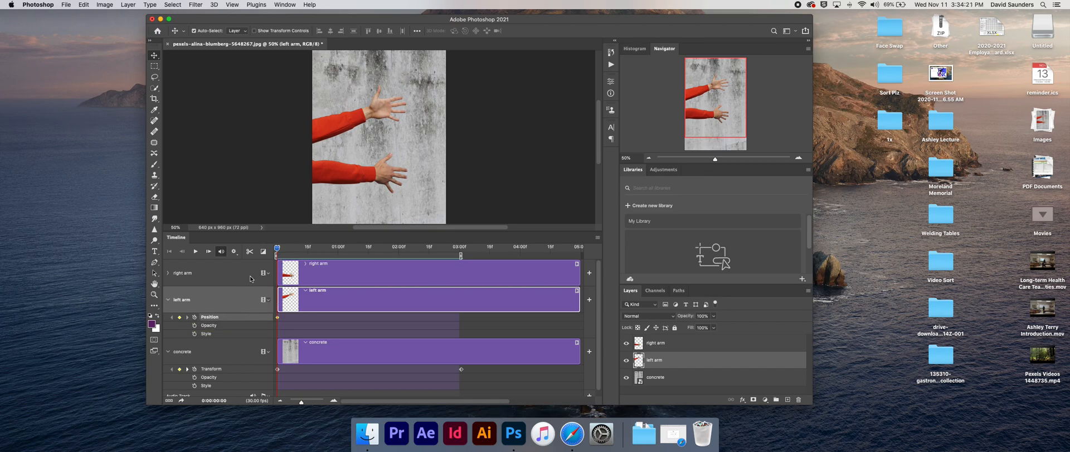
Try rotating the left arm by about -5.73° at 0:00:02:00 and scrub the timeline to check its motion
{"action": "left_click_drag", "start_coordinate": [277, 248], "coordinate": [400, 250]}
{"action": "key", "text": "ctrl+t"}
{"action": "left_click_drag", "start_coordinate": [383, 102], "coordinate": [405, 80]}
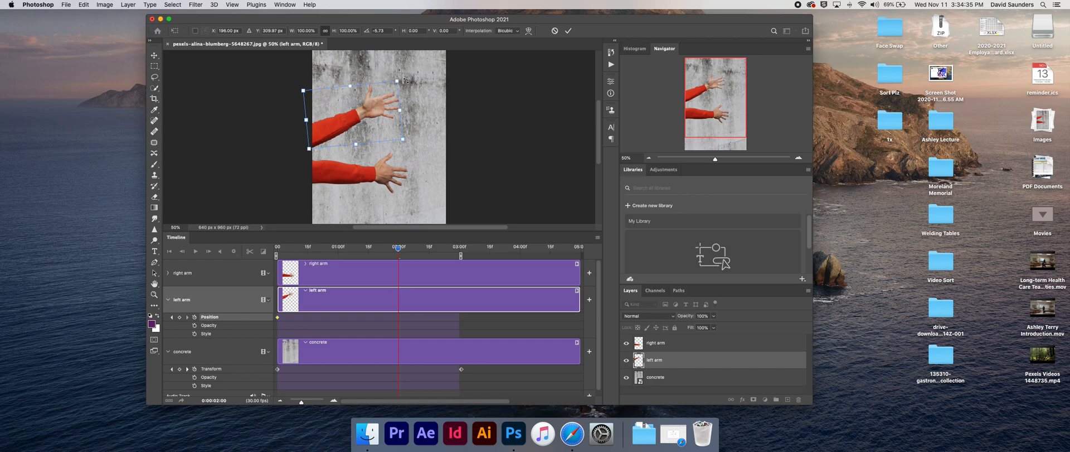
{"action": "key", "text": "Return"}
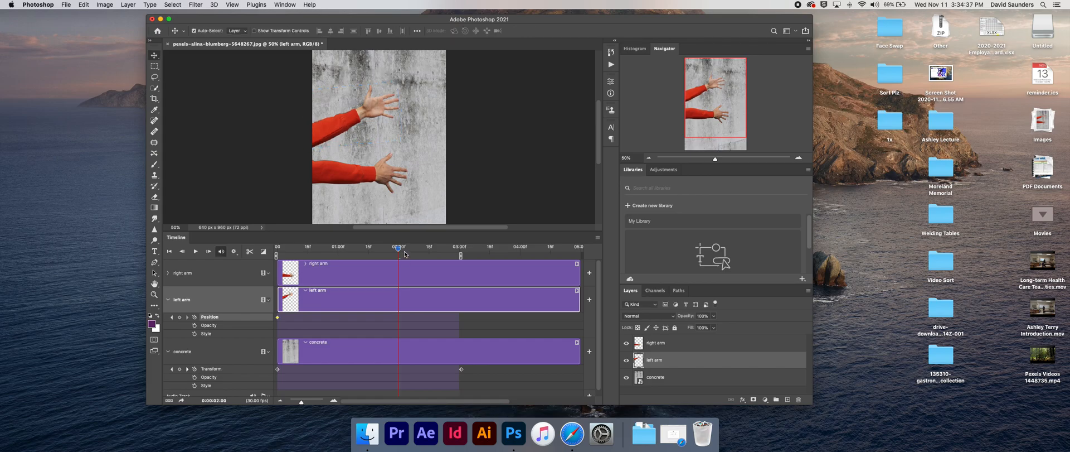
{"action": "left_click_drag", "start_coordinate": [400, 251], "coordinate": [339, 258]}
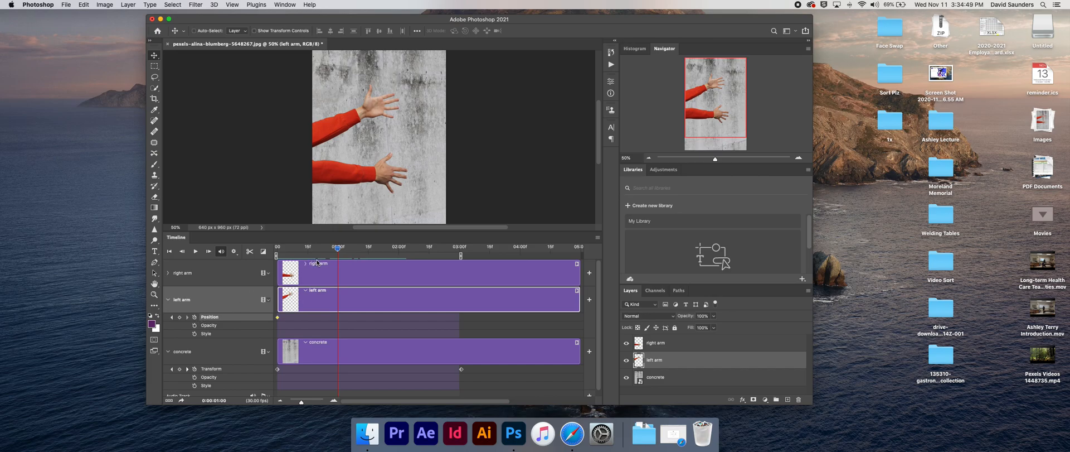
{"action": "key", "text": "Home"}
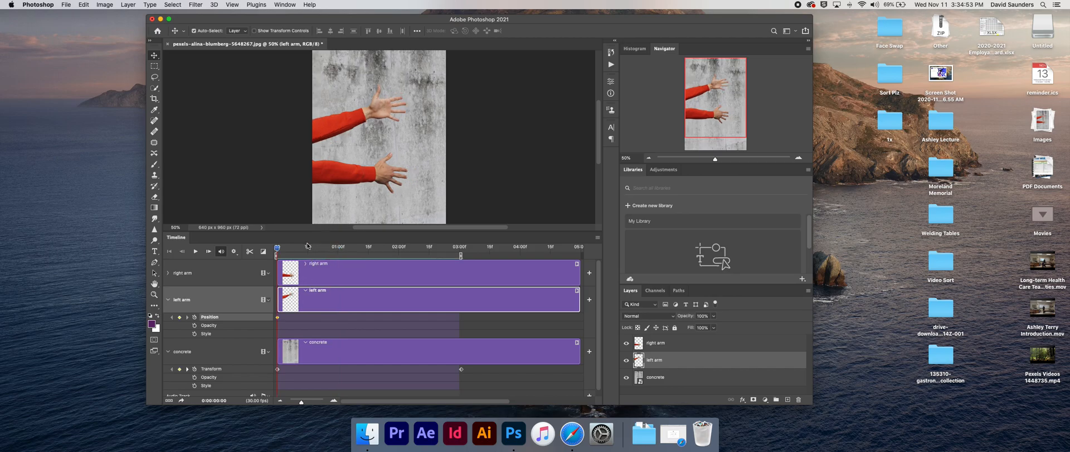
At 0:00:03:01, move the left arm straight up by about 34 px to add its ending Position keyframe
{"action": "left_click_drag", "start_coordinate": [277, 252], "coordinate": [462, 253]}
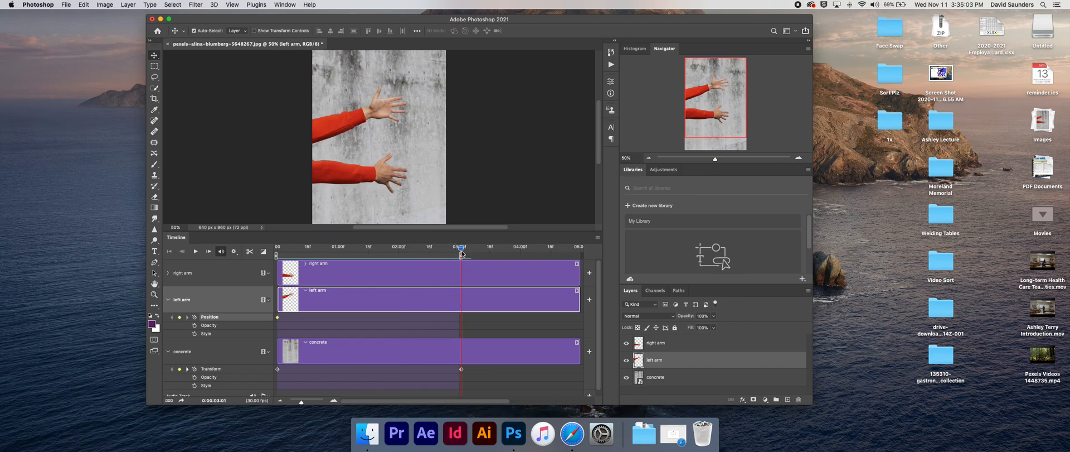
{"action": "left_click_drag", "start_coordinate": [381, 115], "coordinate": [381, 106]}
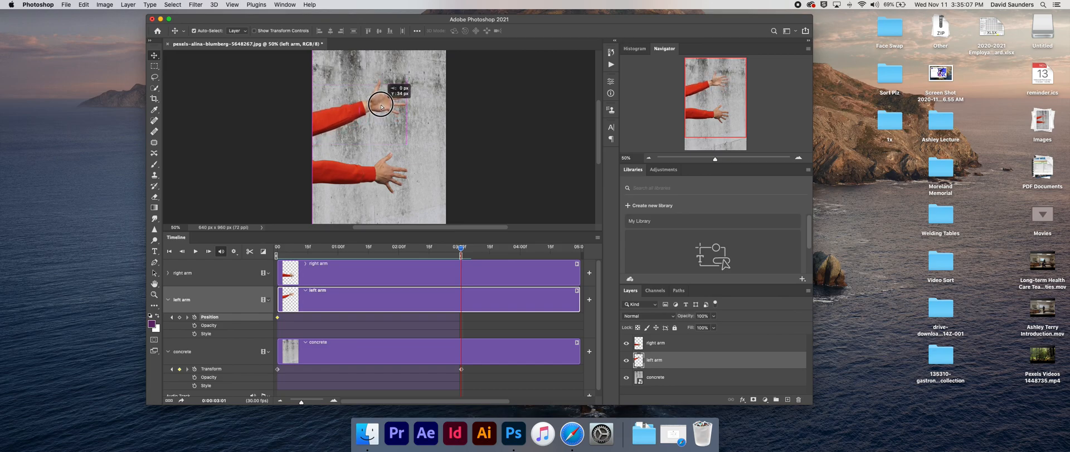
{"action": "left_click_drag", "start_coordinate": [381, 106], "coordinate": [382, 105]}
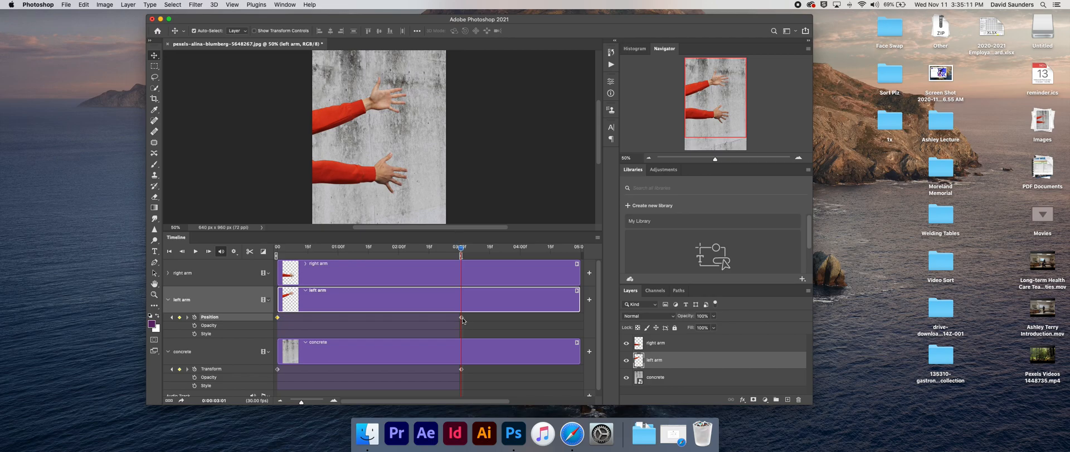
Collapse the left arm track and enable Position keyframing for the right arm at the timeline's start
{"action": "left_click_drag", "start_coordinate": [460, 251], "coordinate": [267, 241]}
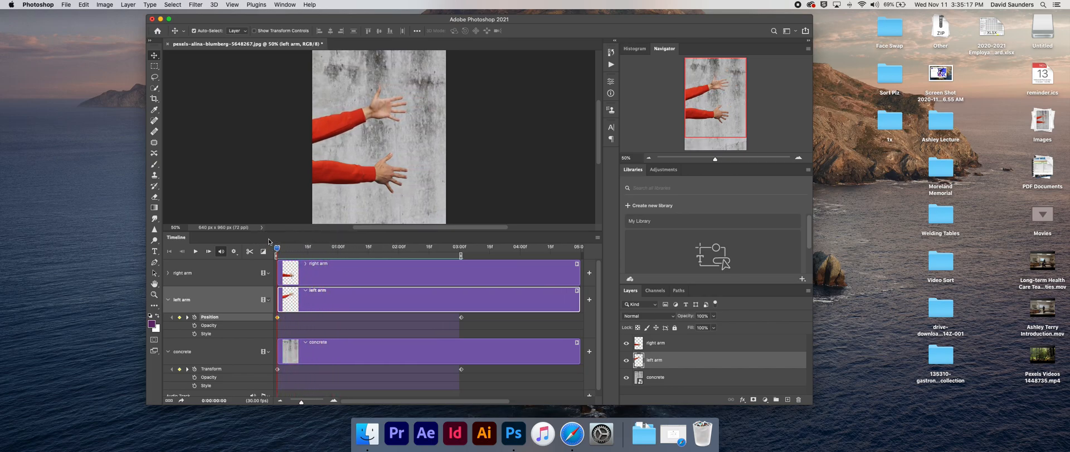
{"action": "left_click", "coordinate": [367, 172]}
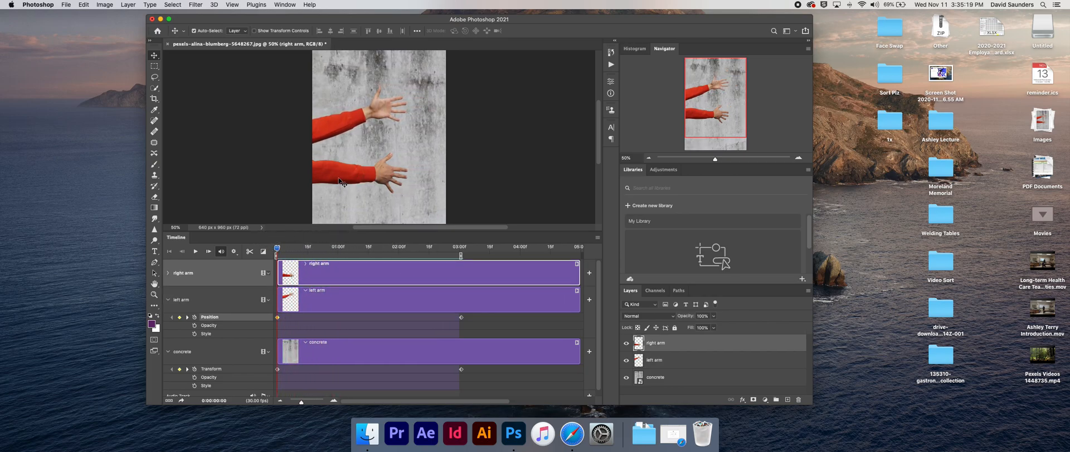
{"action": "left_click", "coordinate": [182, 301]}
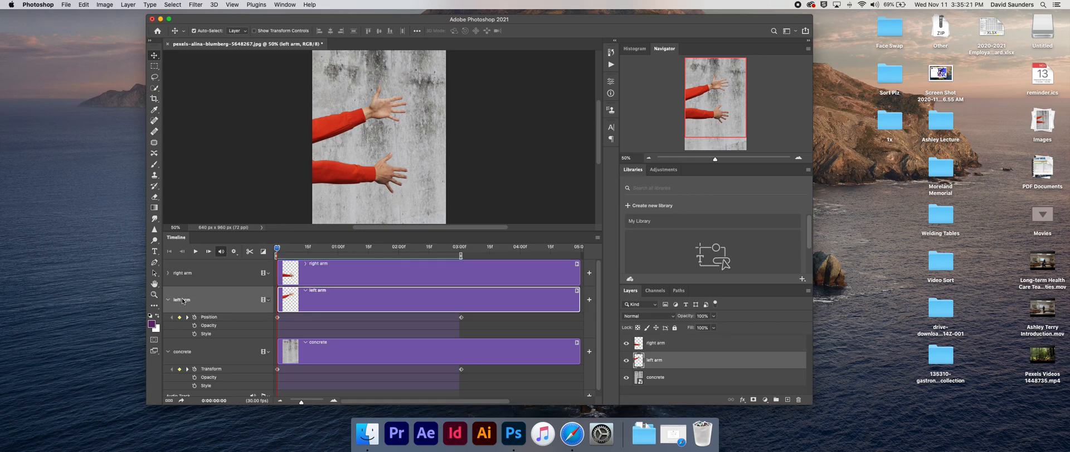
{"action": "left_click", "coordinate": [207, 272]}
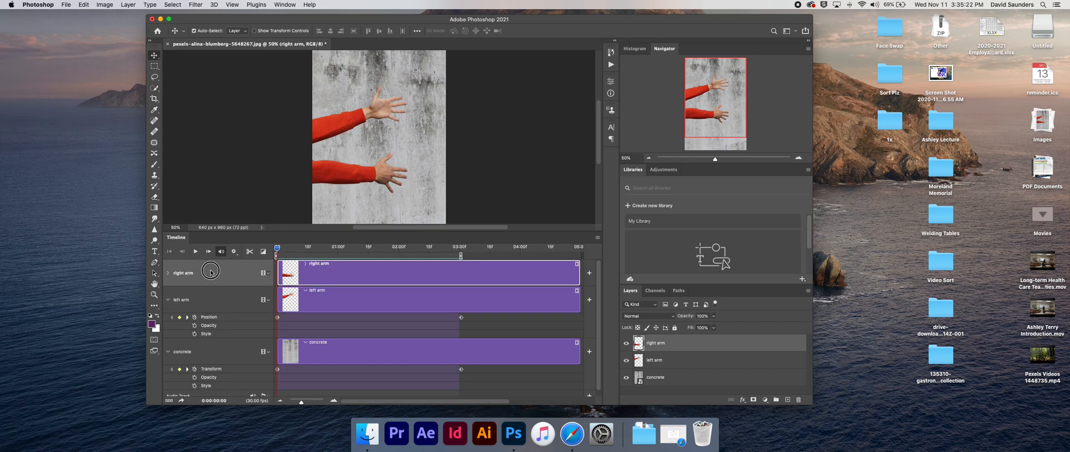
{"action": "left_click", "coordinate": [169, 300]}
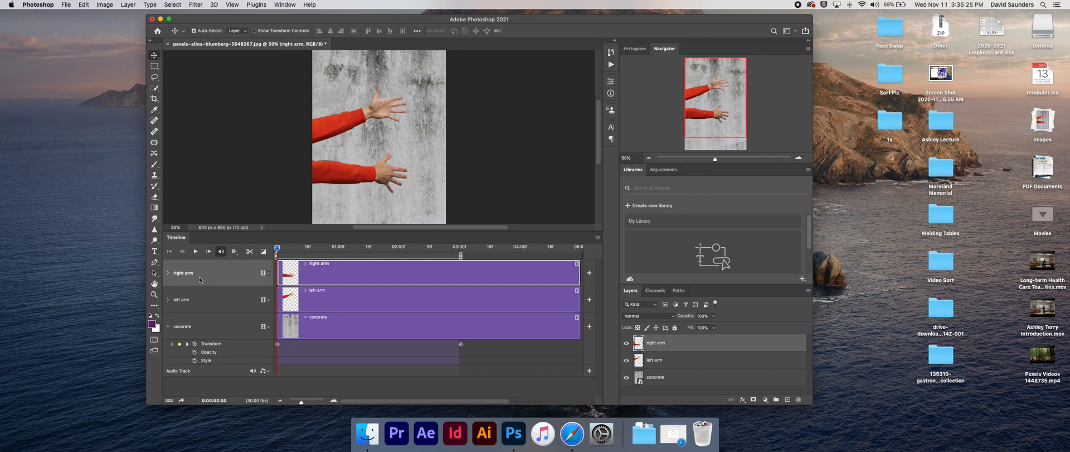
{"action": "left_click", "coordinate": [168, 273]}
{"action": "left_click", "coordinate": [194, 290]}
At 0:00:03:01, shift the right arm slightly left to add its ending Position keyframe
{"action": "left_click_drag", "start_coordinate": [278, 254], "coordinate": [279, 253]}
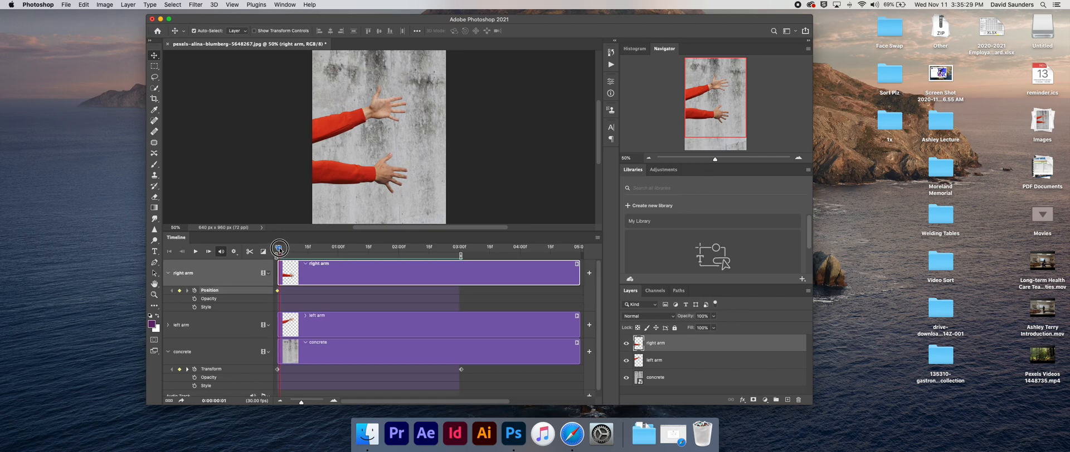
{"action": "left_click_drag", "start_coordinate": [280, 252], "coordinate": [460, 256]}
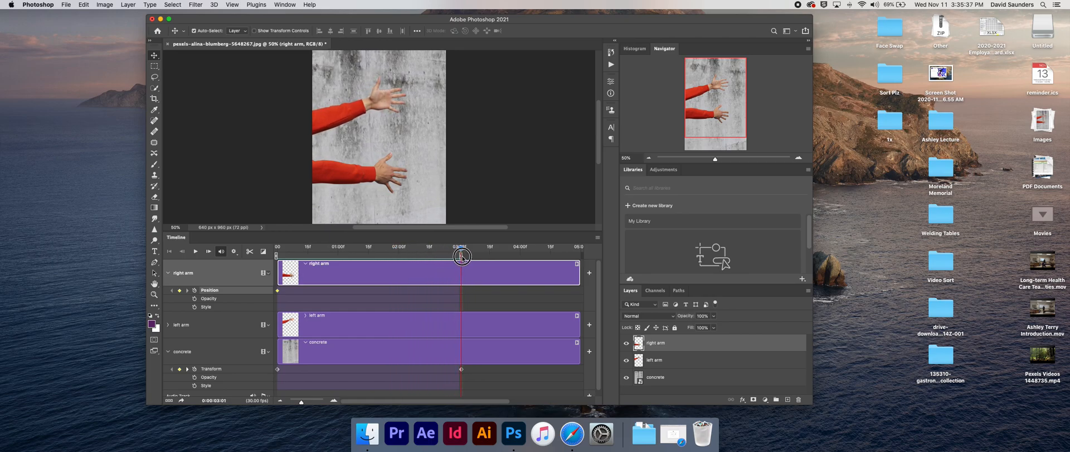
{"action": "left_click", "coordinate": [461, 257]}
{"action": "left_click", "coordinate": [385, 177]}
{"action": "left_click_drag", "start_coordinate": [380, 177], "coordinate": [375, 176]}
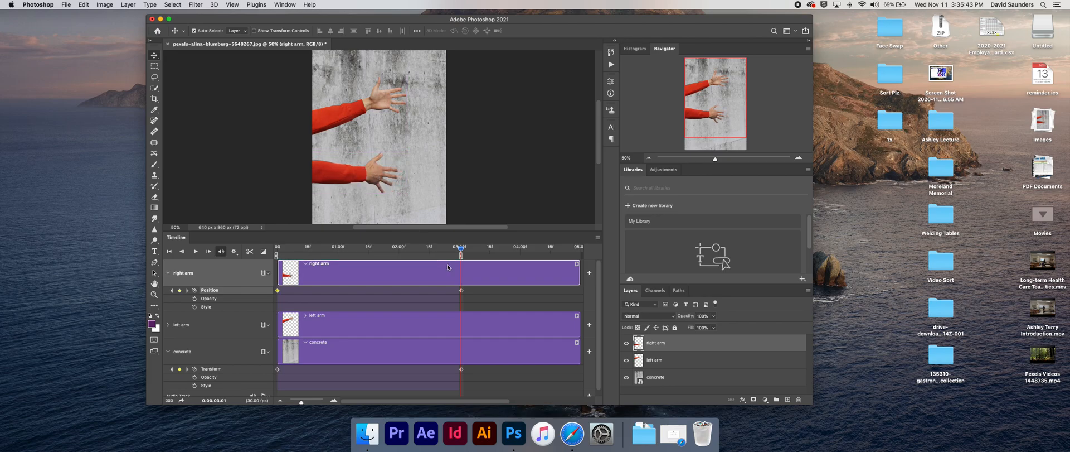
Play the animation from the timeline's start and scrub through it to check the right arm's motion
{"action": "left_click_drag", "start_coordinate": [460, 250], "coordinate": [275, 244]}
{"action": "key", "text": "space"}
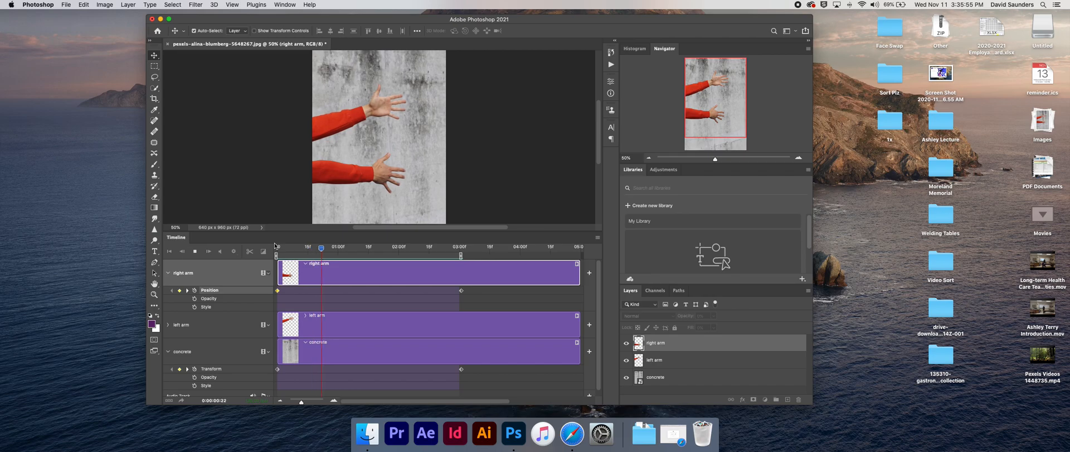
{"action": "left_click", "coordinate": [384, 251]}
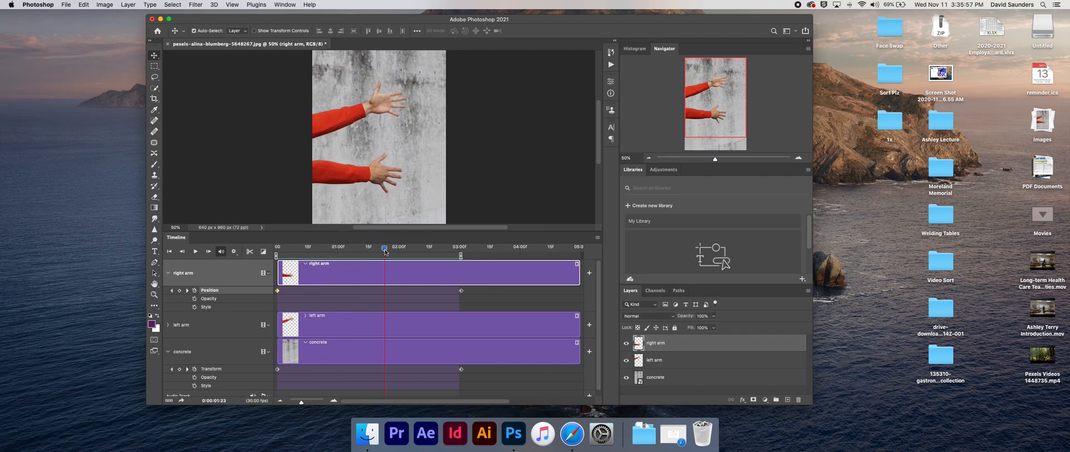
{"action": "left_click_drag", "start_coordinate": [385, 251], "coordinate": [310, 252]}
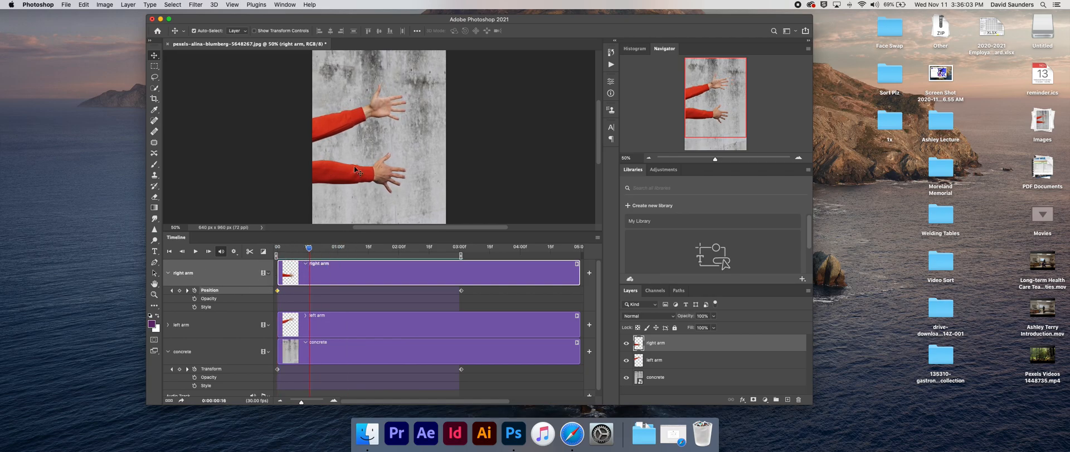
Reset the right arm's Position keyframing from the timeline's start and move the arm slightly down and left at 0:00:03:00
{"action": "left_click", "coordinate": [194, 290]}
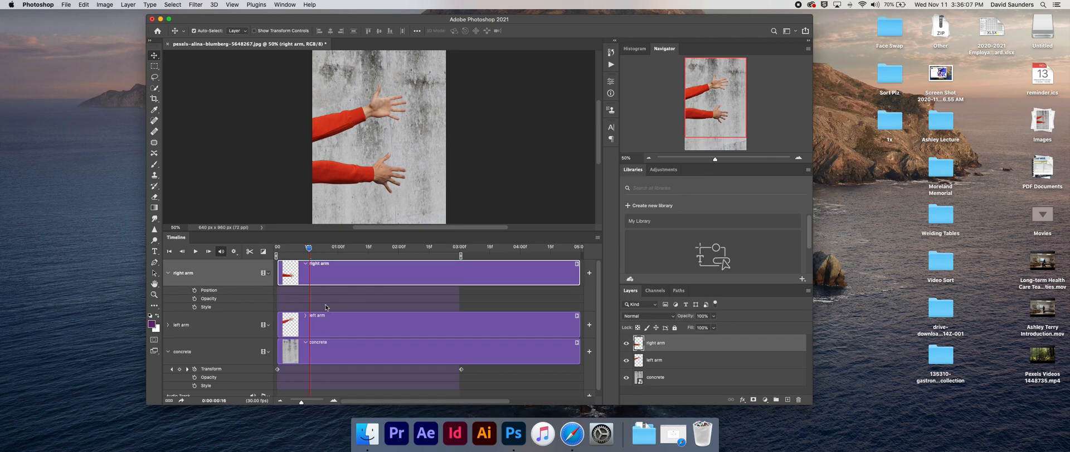
{"action": "left_click_drag", "start_coordinate": [309, 249], "coordinate": [268, 252]}
{"action": "left_click", "coordinate": [195, 291]}
{"action": "left_click_drag", "start_coordinate": [280, 255], "coordinate": [459, 255]}
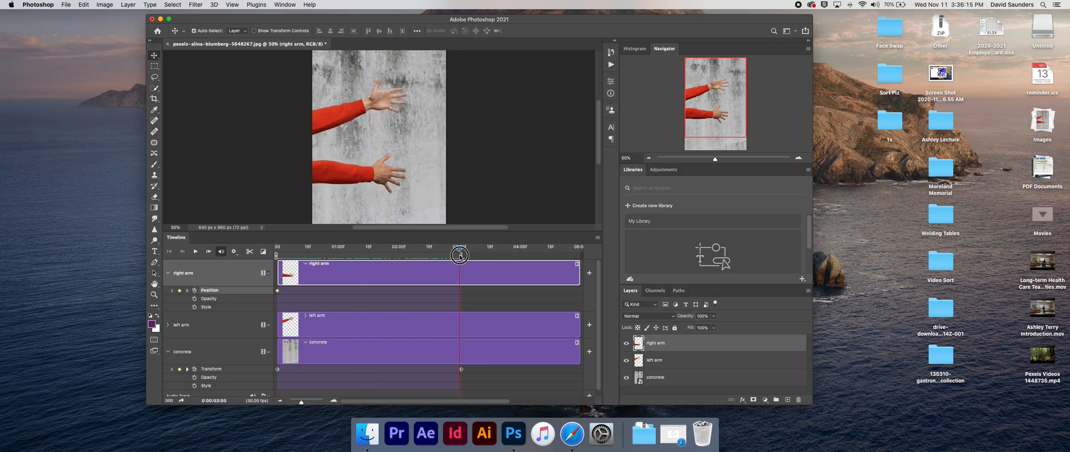
{"action": "left_click_drag", "start_coordinate": [369, 177], "coordinate": [361, 185]}
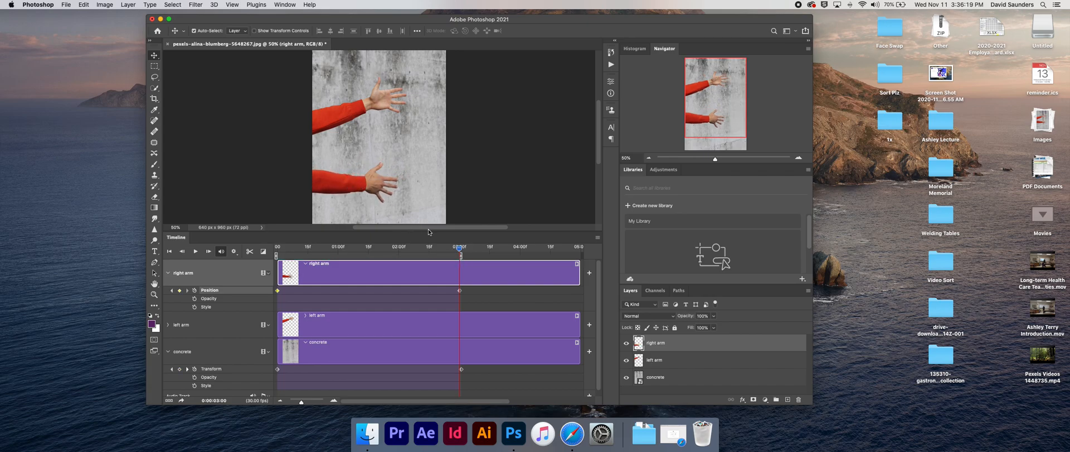
At the timeline's start, raise the right arm and lower the left arm until they overlap
{"action": "left_click_drag", "start_coordinate": [459, 250], "coordinate": [416, 243]}
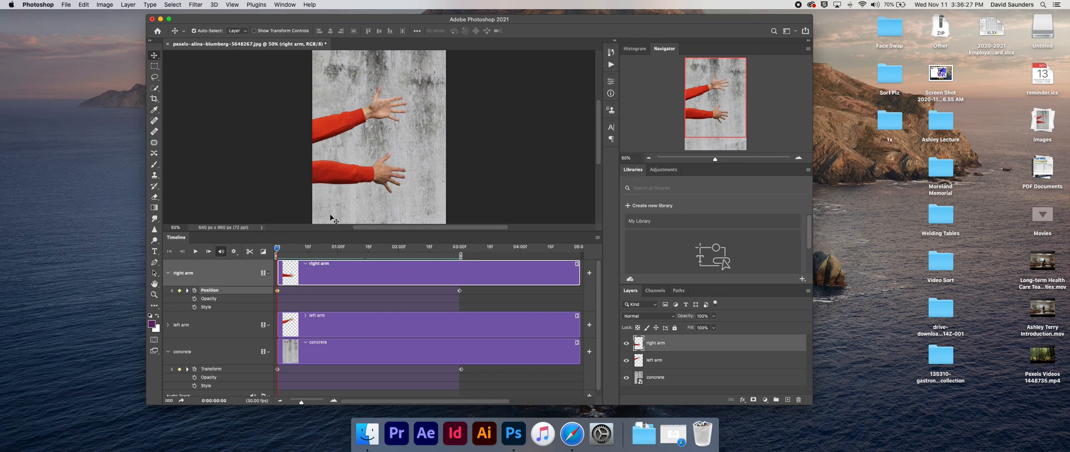
{"action": "left_click_drag", "start_coordinate": [349, 166], "coordinate": [370, 149]}
{"action": "left_click", "coordinate": [377, 109]}
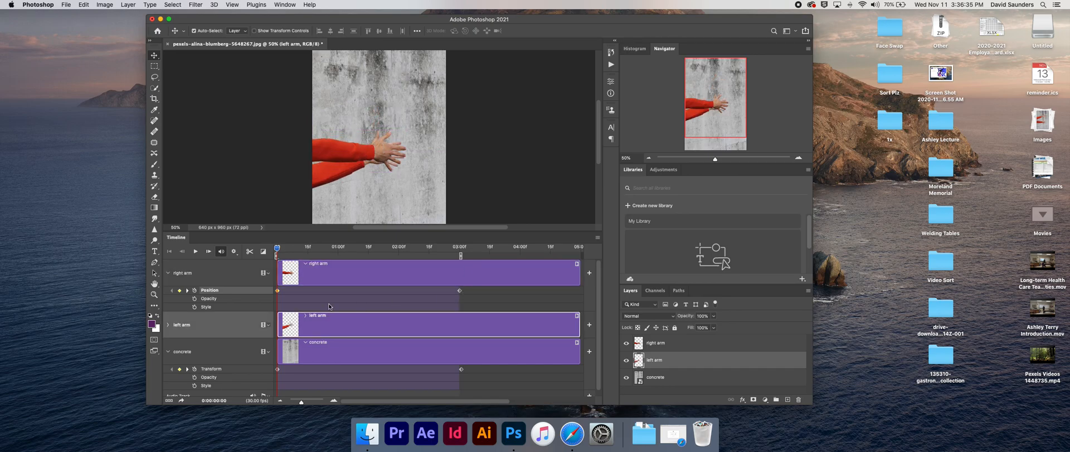
Play and scrub the animation to check both arms moving apart, ending at the timeline's start
{"action": "left_click_drag", "start_coordinate": [277, 248], "coordinate": [266, 274]}
{"action": "key", "text": "space"}
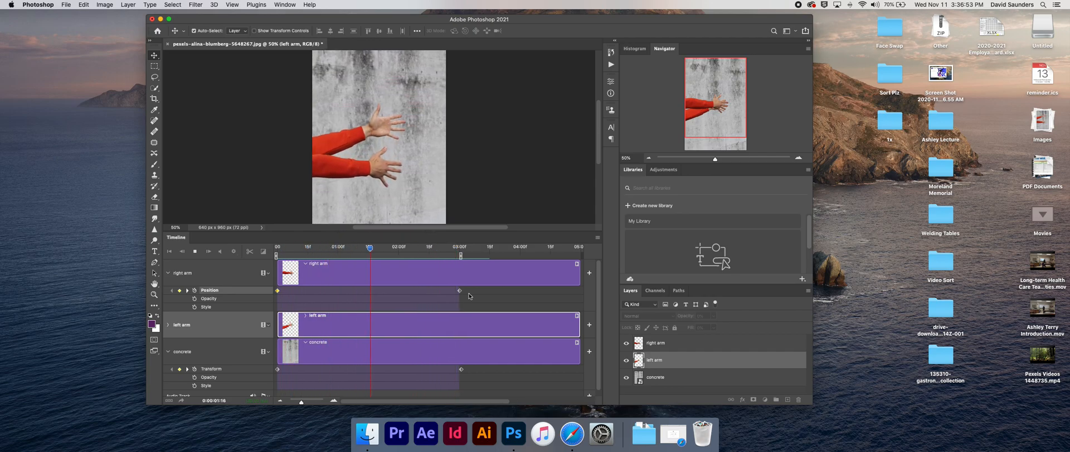
{"action": "left_click", "coordinate": [393, 248]}
{"action": "left_click_drag", "start_coordinate": [393, 249], "coordinate": [273, 243]}
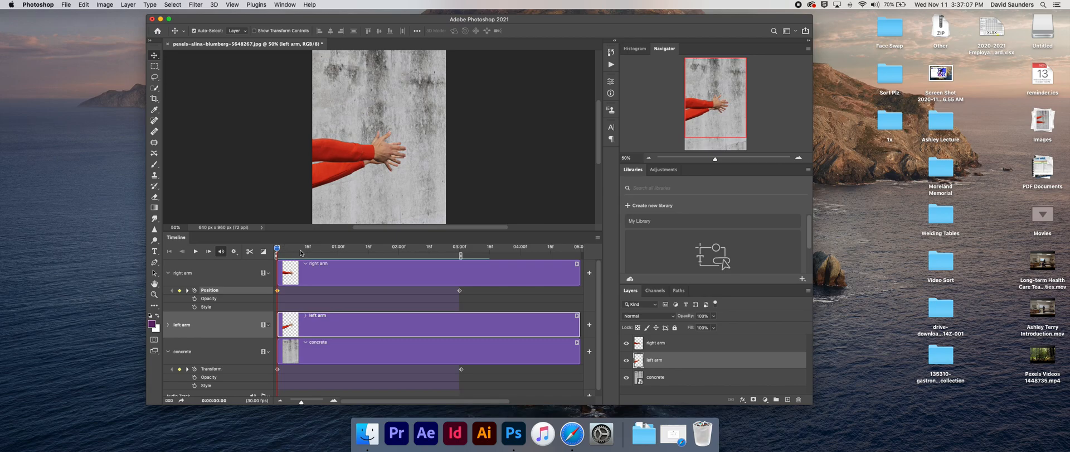
Undo the latest position changes to the two arms
{"action": "key", "text": "super+z"}
{"action": "key", "text": "super+z"}
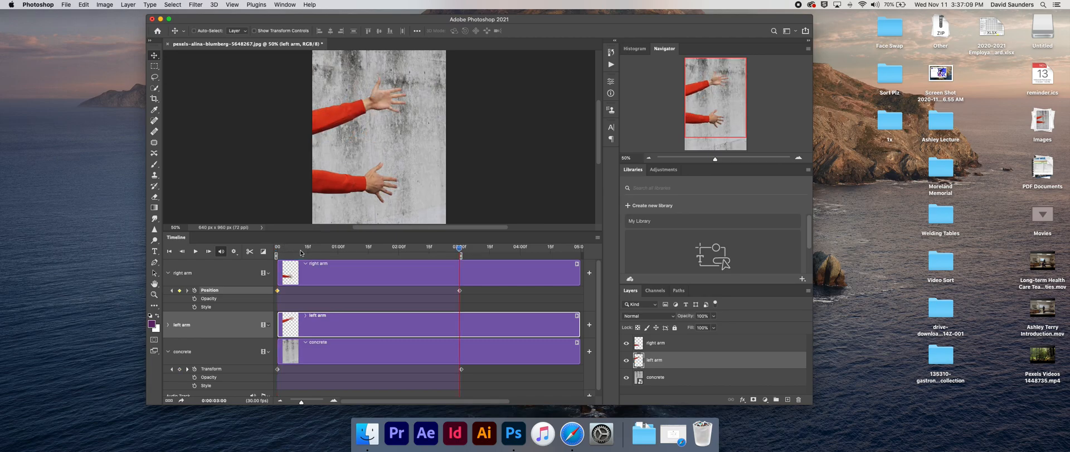
{"action": "key", "text": "super+z"}
Remove the Position keyframes from both arms and the Transform keyframes from the concrete layer, leaving the arm tracks collapsed
{"action": "left_click", "coordinate": [195, 290]}
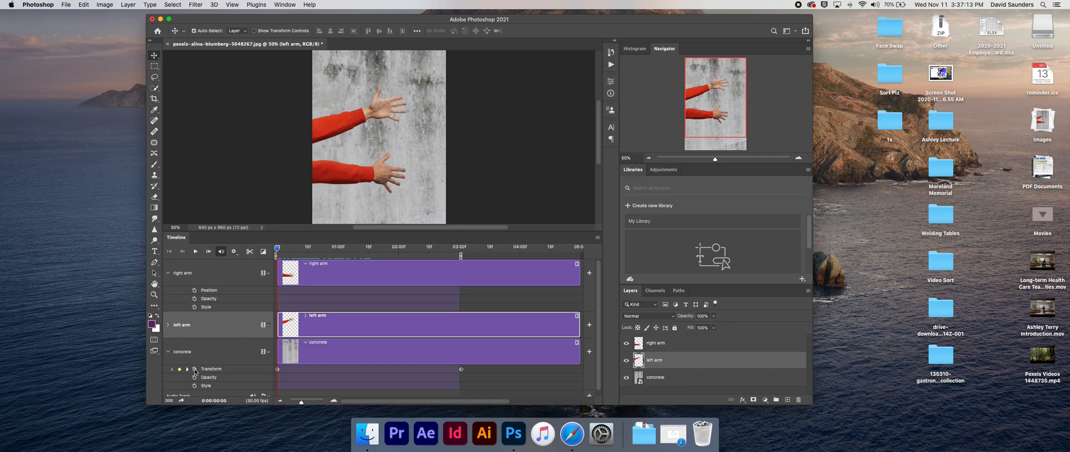
{"action": "left_click", "coordinate": [168, 352]}
{"action": "left_click", "coordinate": [167, 324]}
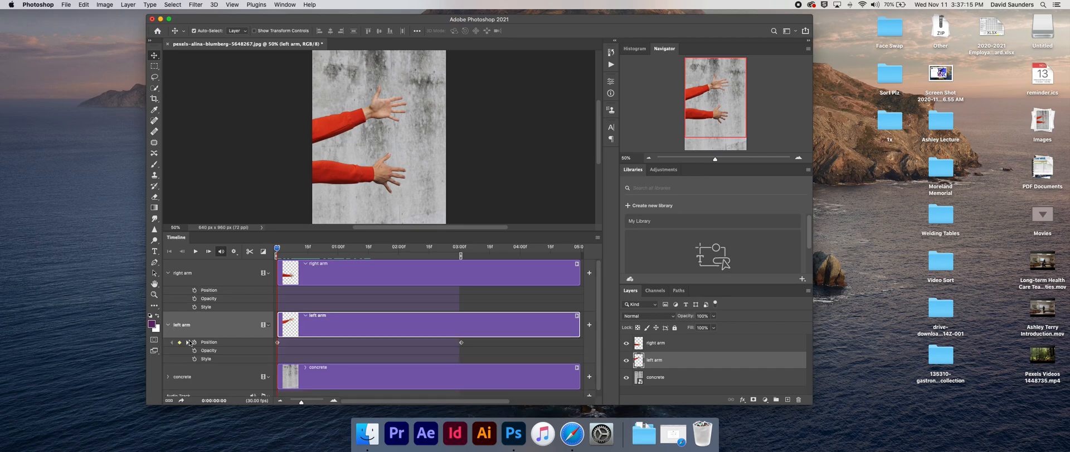
{"action": "left_click", "coordinate": [195, 342]}
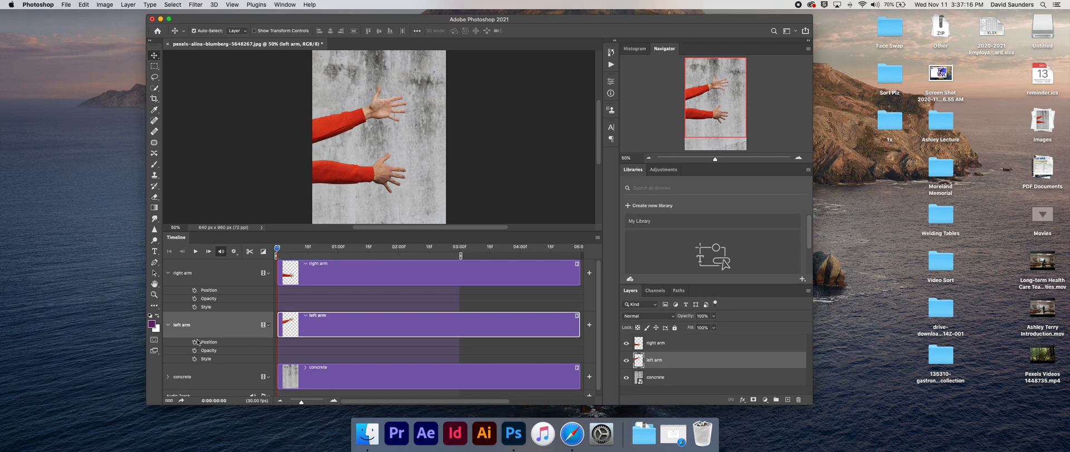
{"action": "left_click", "coordinate": [168, 325]}
{"action": "left_click", "coordinate": [168, 351]}
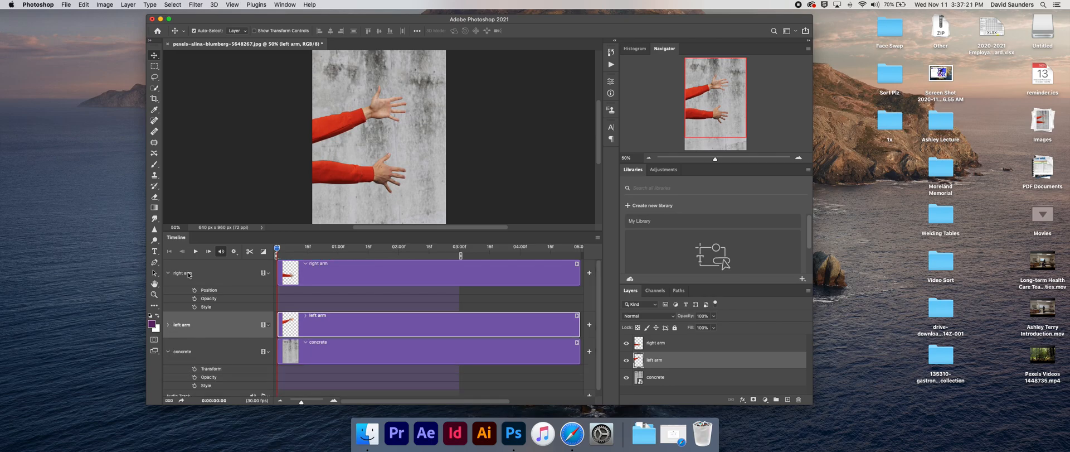
{"action": "left_click", "coordinate": [168, 274]}
Select the concrete layer and enable Transform keyframing for it at the timeline's start
{"action": "mouse_move", "coordinate": [281, 253]}
{"action": "left_mouse_down"}
{"action": "mouse_move", "coordinate": [323, 252]}
{"action": "mouse_move", "coordinate": [274, 254]}
{"action": "left_mouse_up"}
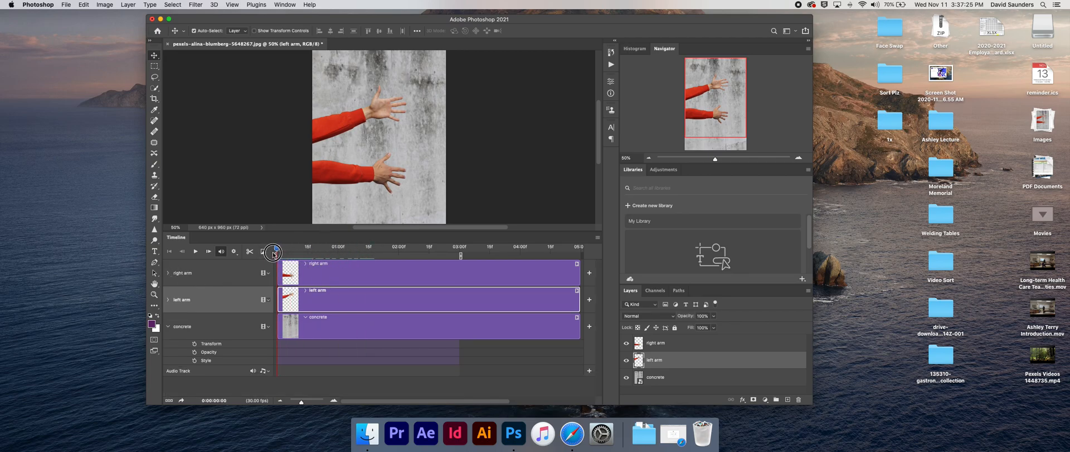
{"action": "left_click", "coordinate": [191, 327]}
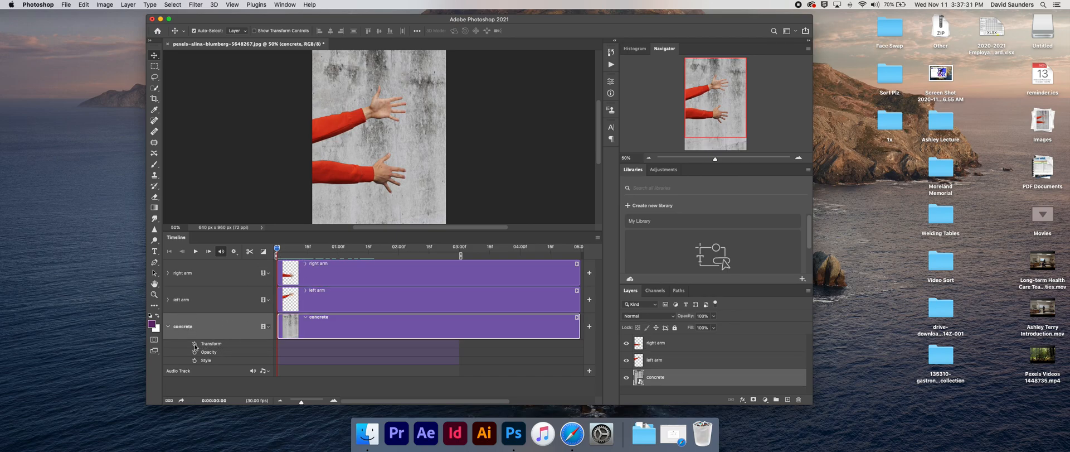
{"action": "left_click", "coordinate": [194, 344]}
At 0:00:03:00, scale the concrete down proportionally to about 119% to add its ending Transform keyframe
{"action": "left_click_drag", "start_coordinate": [277, 246], "coordinate": [460, 251]}
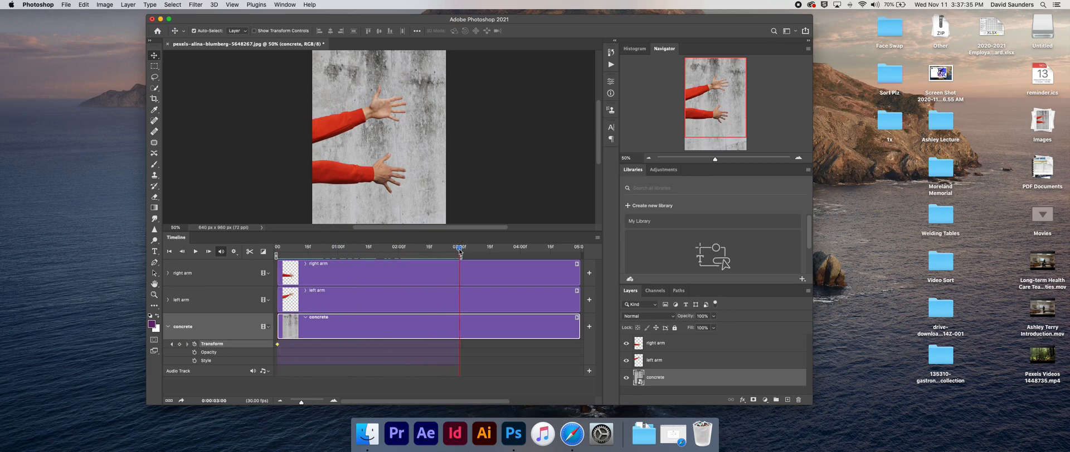
{"action": "key", "text": "super+t"}
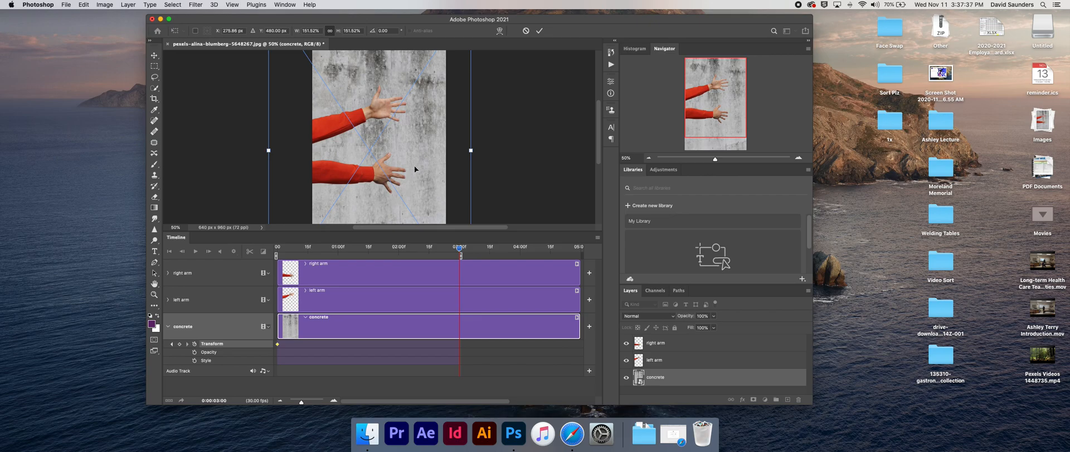
{"action": "scroll", "coordinate": [416, 170], "scroll_direction": "down", "scroll_amount": 1}
{"action": "scroll", "coordinate": [433, 73], "scroll_direction": "down", "scroll_amount": 1}
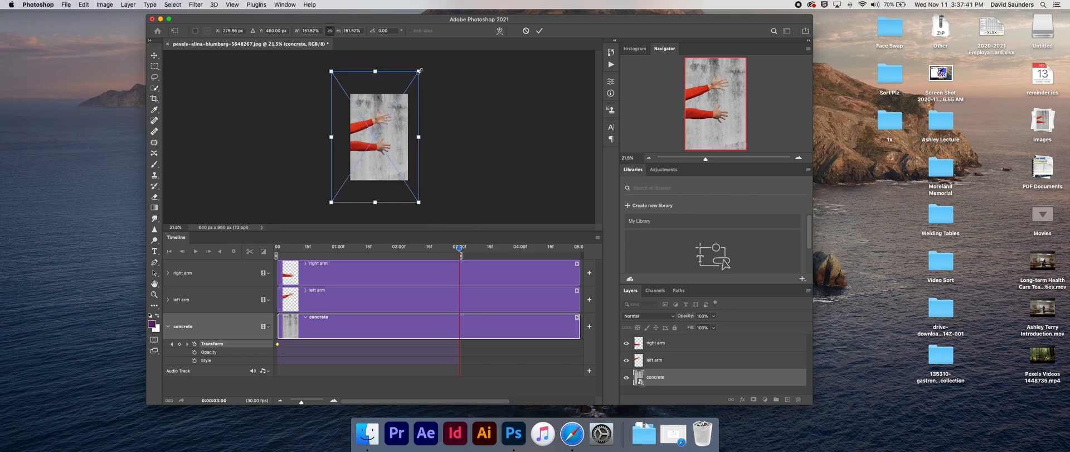
{"action": "left_click_drag", "start_coordinate": [420, 71], "coordinate": [409, 85]}
{"action": "scroll", "coordinate": [393, 110], "scroll_direction": "up", "scroll_amount": 3}
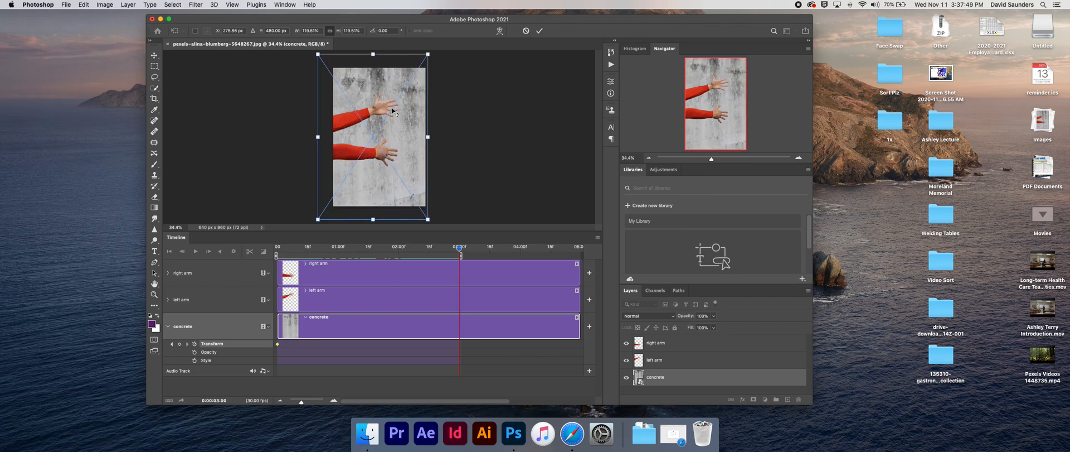
{"action": "key", "text": "Return"}
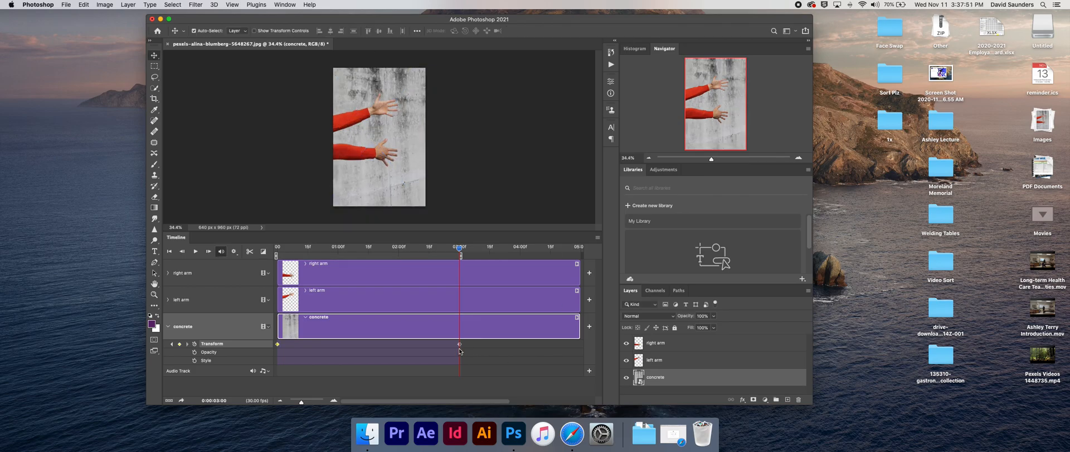
Play the animation to check the concrete's shrinking motion and return the playhead to the timeline's start
{"action": "left_click_drag", "start_coordinate": [459, 249], "coordinate": [274, 246]}
{"action": "key", "text": "space"}
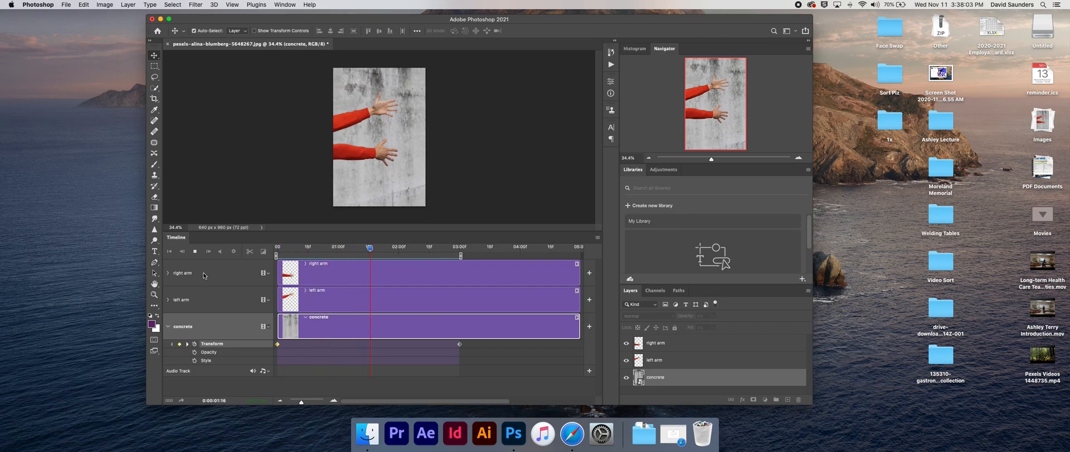
{"action": "left_click", "coordinate": [195, 252]}
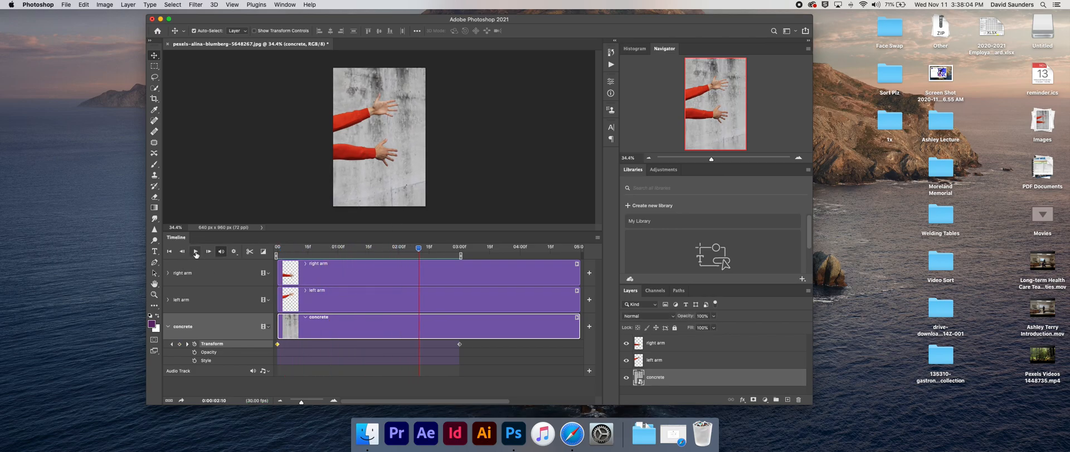
{"action": "left_click", "coordinate": [235, 252]}
{"action": "left_click_drag", "start_coordinate": [418, 248], "coordinate": [264, 247]}
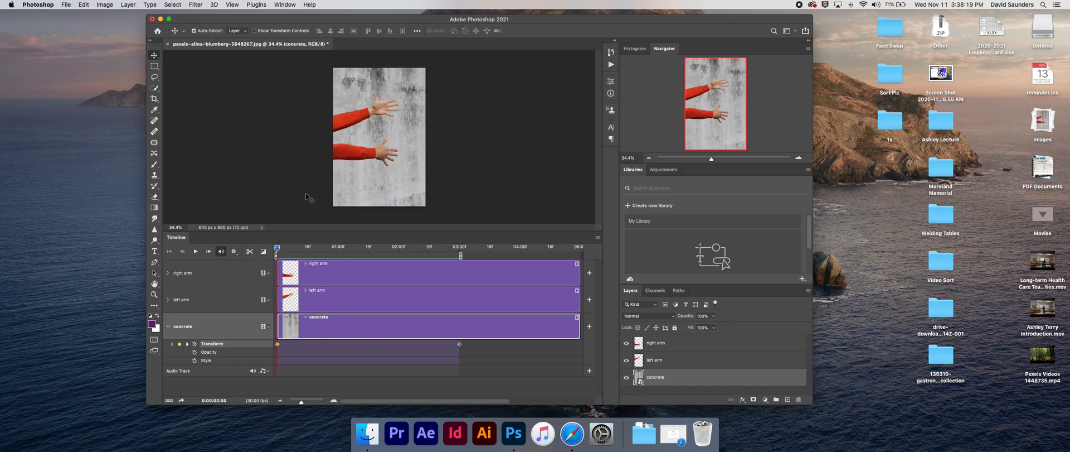
{"action": "key", "text": "super"}
{"action": "key", "text": "super+s"}
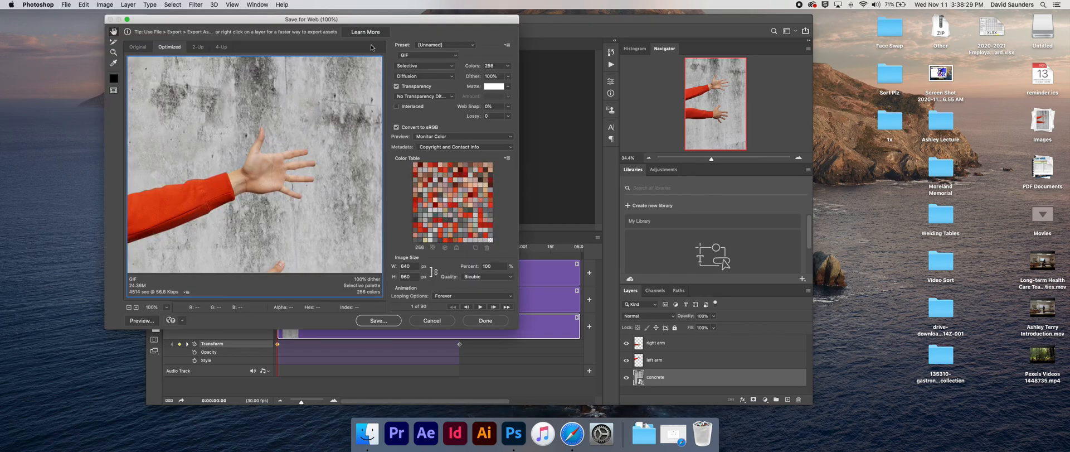
{"action": "left_click", "coordinate": [549, 357]}
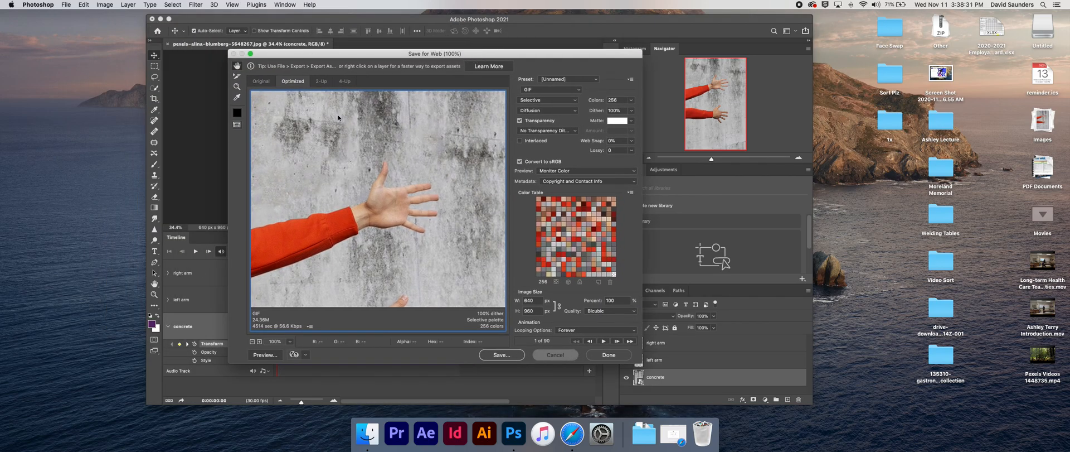
Open the Save for Web (Legacy) export for the animation and examine both arms in the GIF preview
{"action": "left_click", "coordinate": [69, 7]}
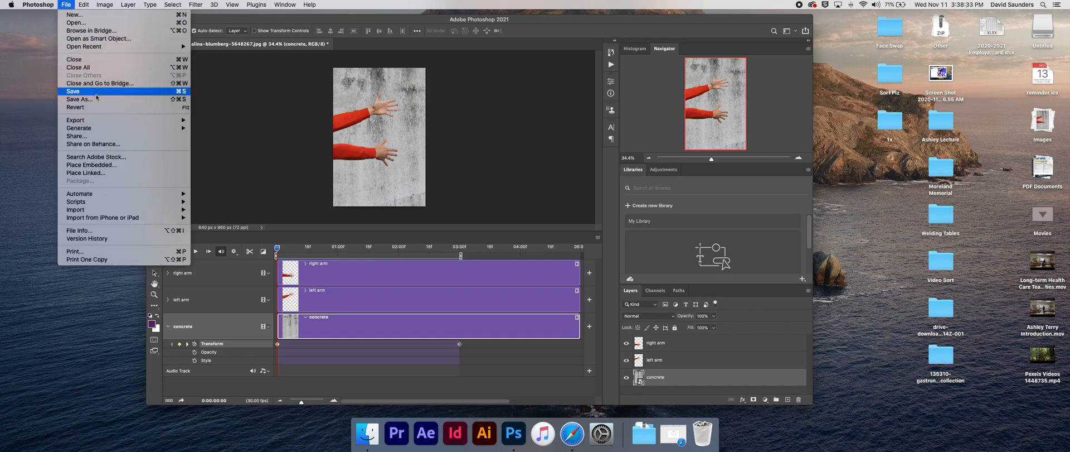
{"action": "mouse_move", "coordinate": [95, 122]}
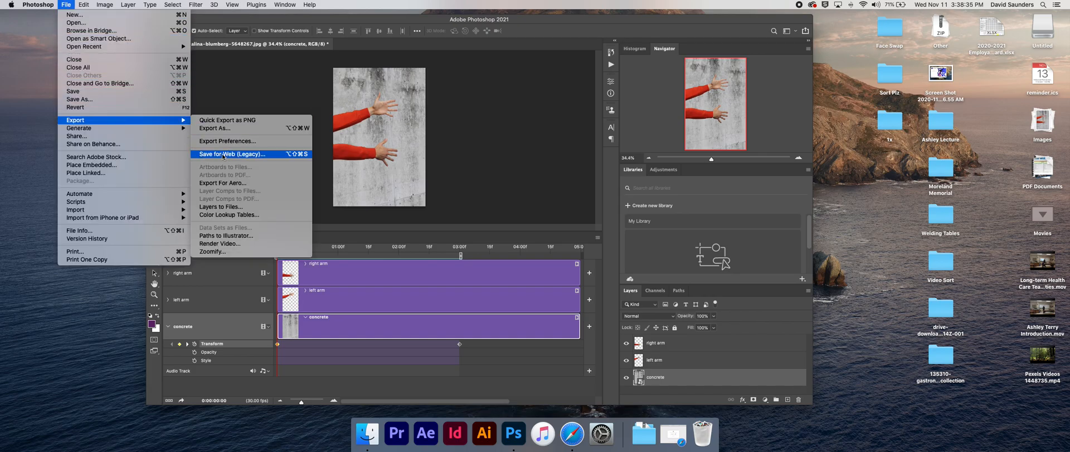
{"action": "left_click", "coordinate": [240, 155]}
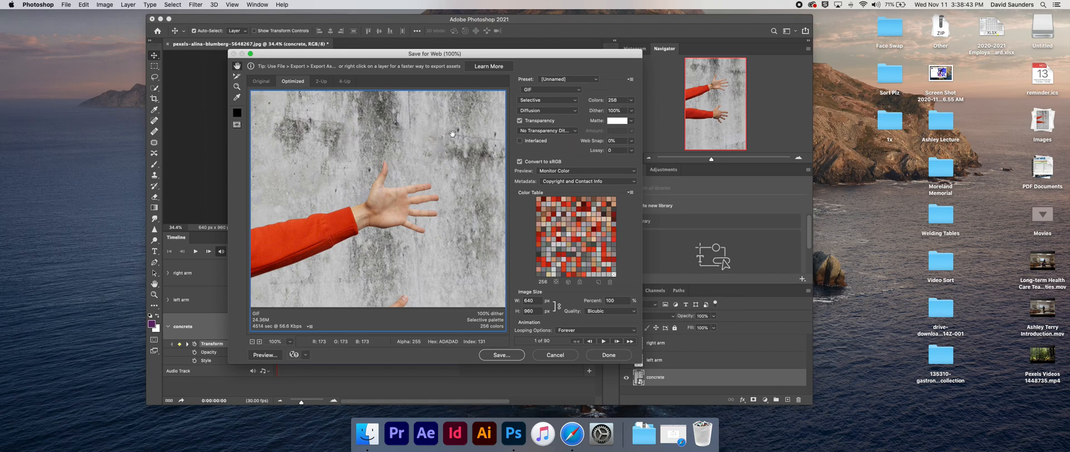
{"action": "left_click_drag", "start_coordinate": [405, 54], "coordinate": [409, 47]}
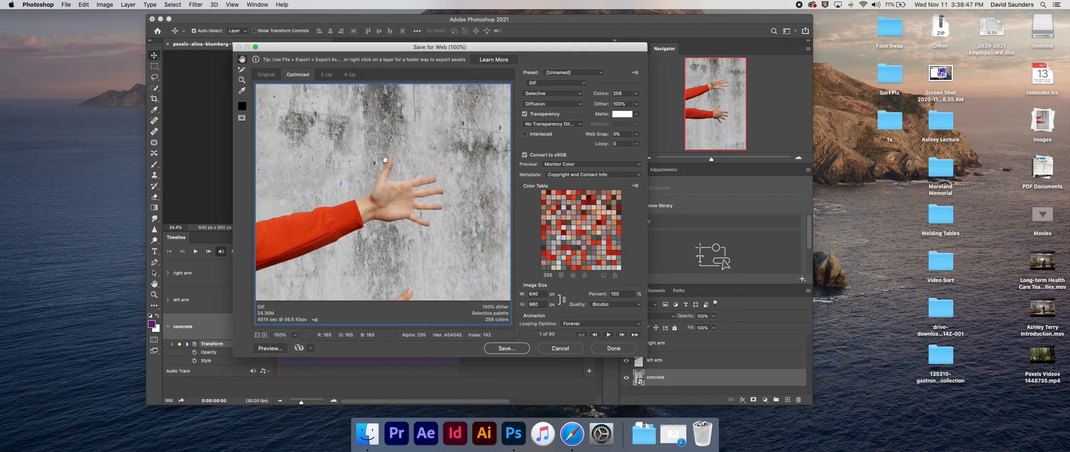
{"action": "left_click_drag", "start_coordinate": [370, 228], "coordinate": [433, 100]}
{"action": "left_click_drag", "start_coordinate": [436, 211], "coordinate": [434, 287]}
{"action": "left_click_drag", "start_coordinate": [435, 189], "coordinate": [440, 160]}
{"action": "left_click_drag", "start_coordinate": [441, 232], "coordinate": [442, 129]}
{"action": "left_click_drag", "start_coordinate": [433, 217], "coordinate": [438, 261]}
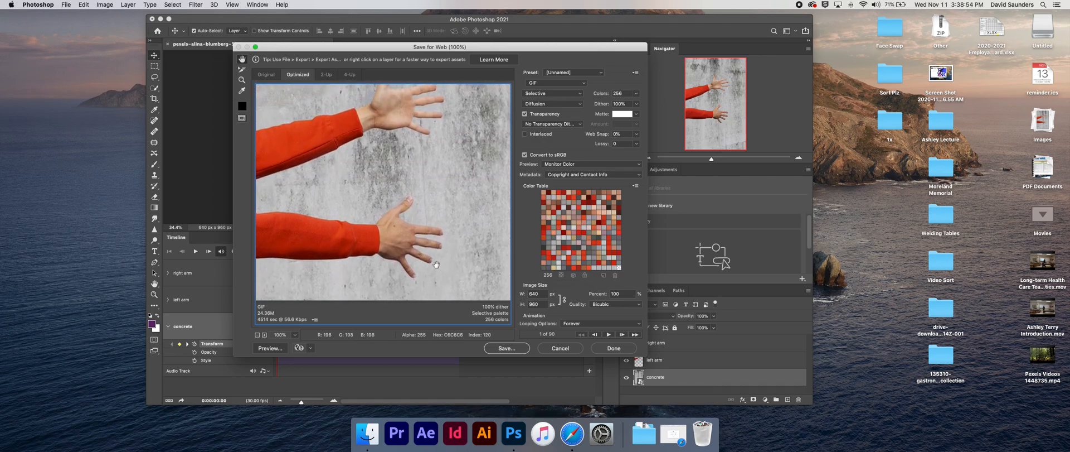
Examine the arms and the full composition in the GIF preview at magnifications between 33.3% and 100%
{"action": "left_click", "coordinate": [258, 335]}
{"action": "left_click", "coordinate": [257, 335]}
{"action": "left_click", "coordinate": [258, 335]}
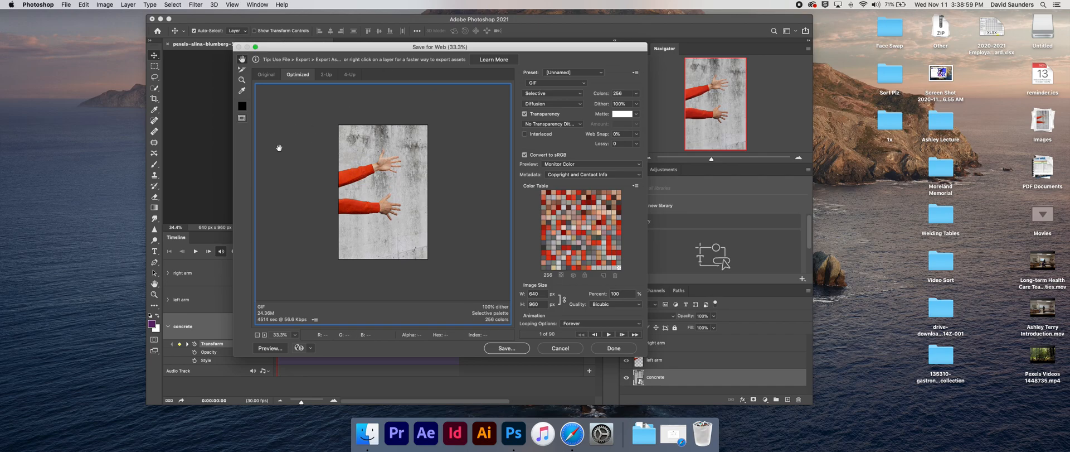
{"action": "left_click", "coordinate": [264, 335]}
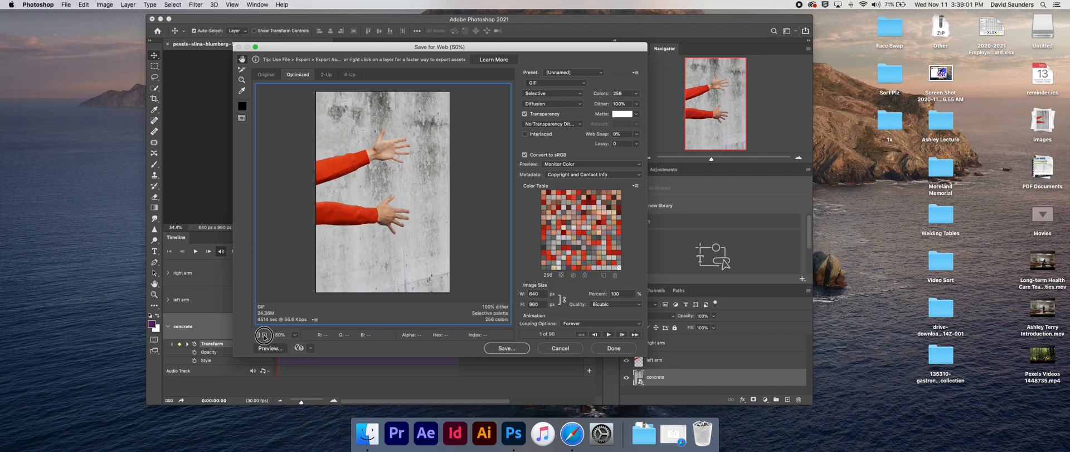
{"action": "left_click", "coordinate": [264, 334]}
{"action": "left_click", "coordinate": [265, 335]}
{"action": "left_click_drag", "start_coordinate": [401, 189], "coordinate": [433, 149]}
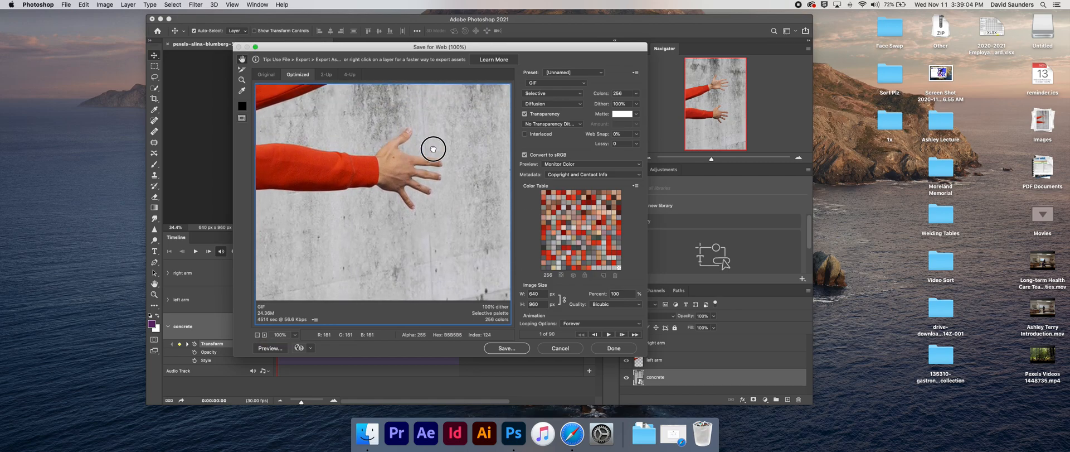
{"action": "left_click", "coordinate": [257, 335]}
{"action": "left_click", "coordinate": [257, 334]}
{"action": "left_click", "coordinate": [257, 335]}
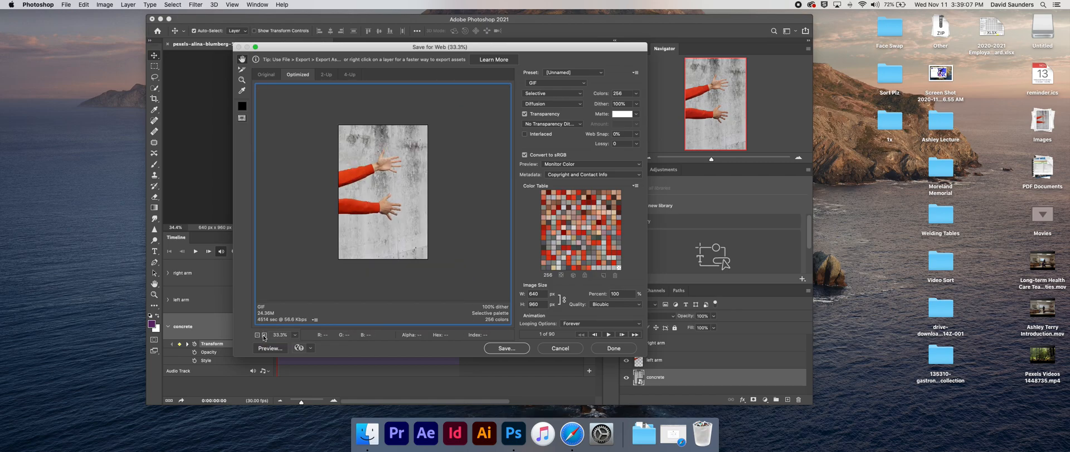
{"action": "left_click", "coordinate": [265, 334]}
{"action": "left_click", "coordinate": [264, 335]}
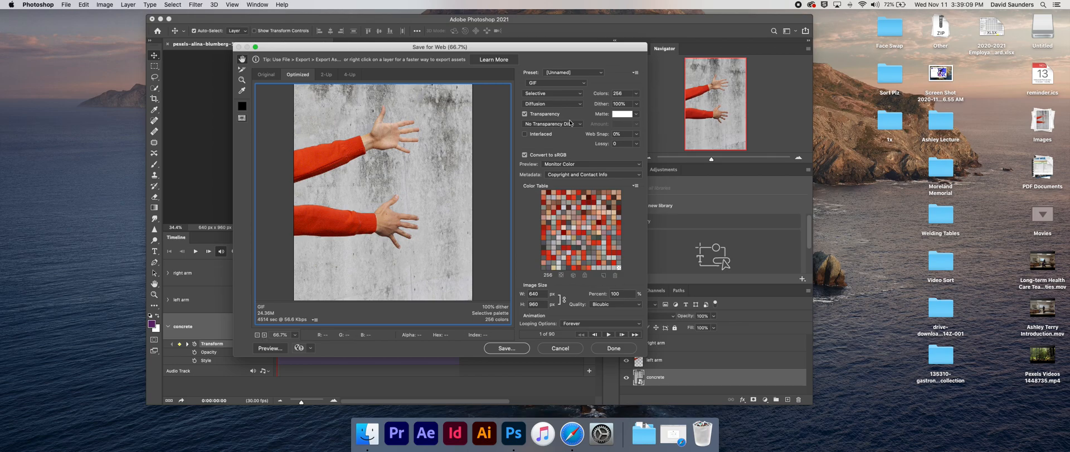
Keep GIF as the export format, check the custom loop count option, and leave looping set to Forever
{"action": "left_click", "coordinate": [550, 84]}
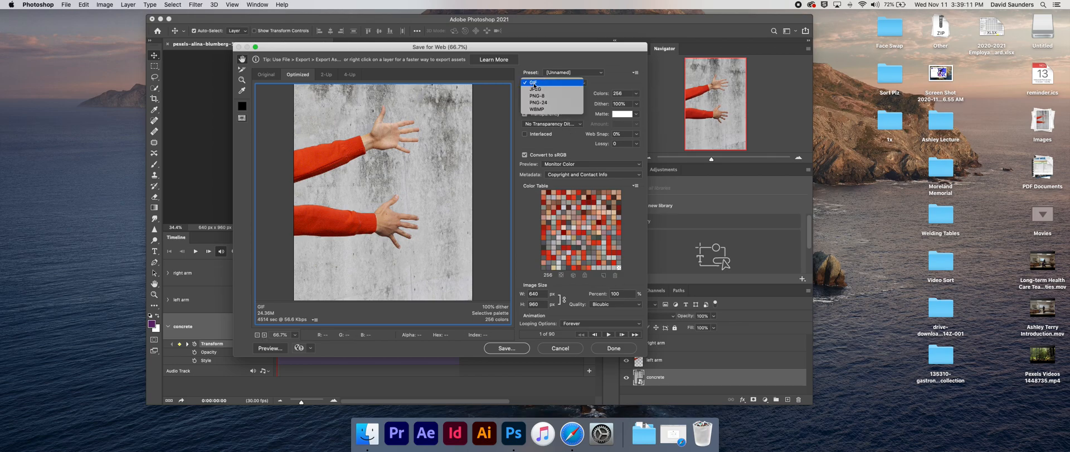
{"action": "left_click", "coordinate": [553, 85]}
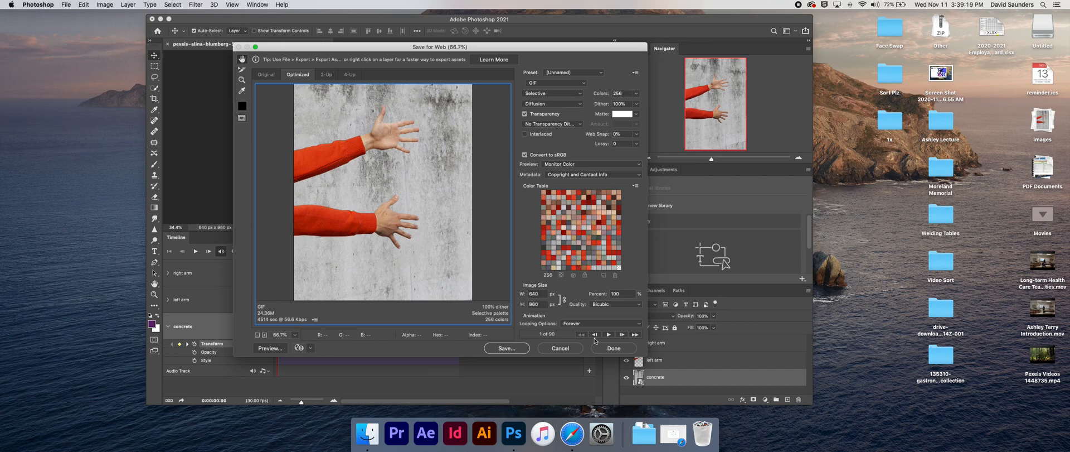
{"action": "left_click", "coordinate": [576, 324]}
{"action": "left_click", "coordinate": [577, 324]}
{"action": "left_click", "coordinate": [580, 324]}
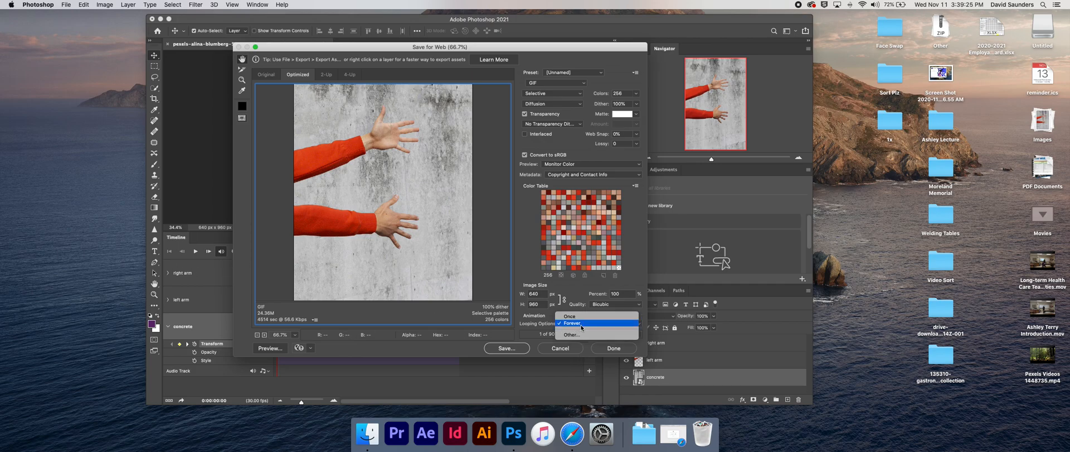
{"action": "left_click", "coordinate": [573, 334]}
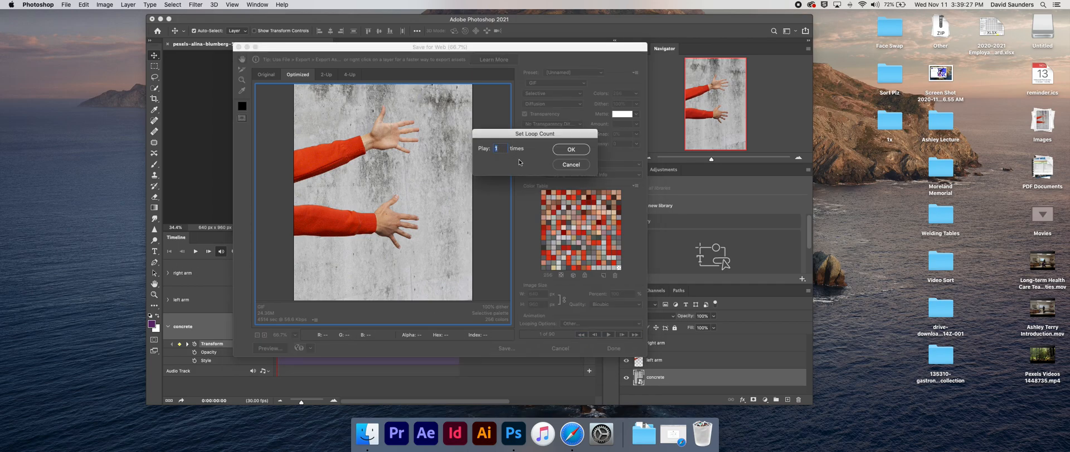
{"action": "left_click", "coordinate": [570, 165]}
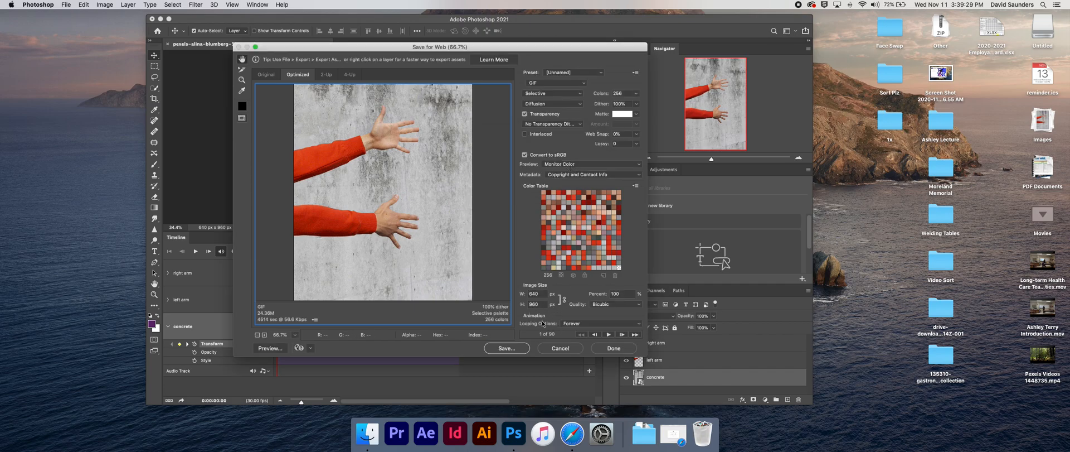
Save the optimized GIF animation to the Desktop under the name parallax
{"action": "left_click", "coordinate": [508, 352]}
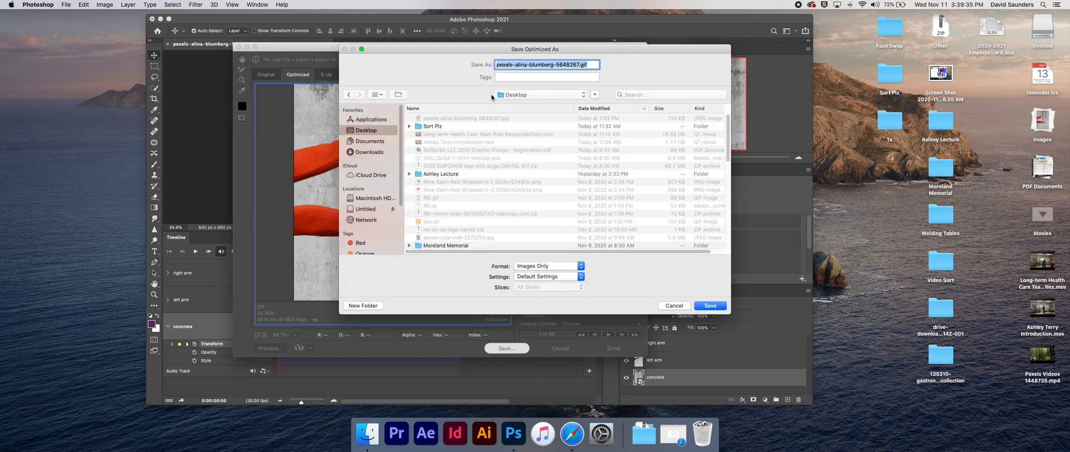
{"action": "type", "text": "pa"}
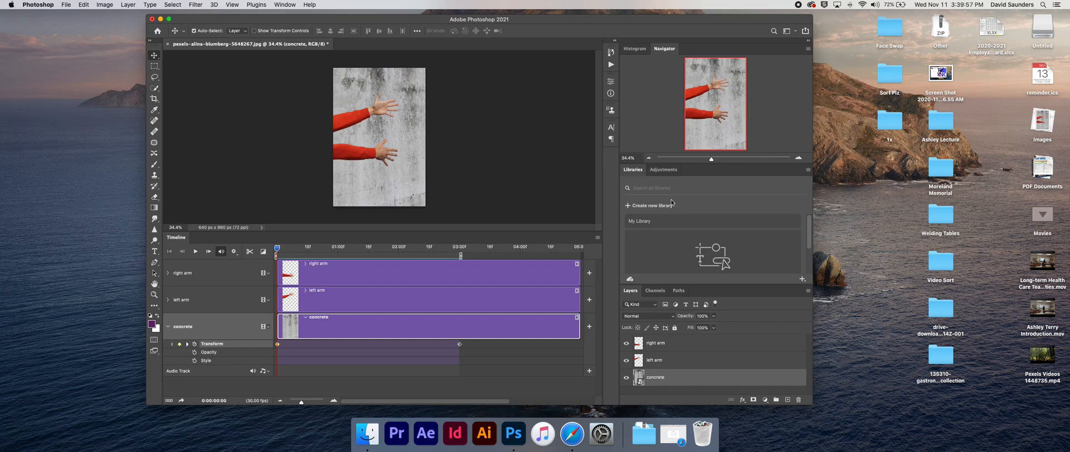
Switch to Finder and preview the exported parallax file from the Desktop folder
{"action": "left_click", "coordinate": [366, 437]}
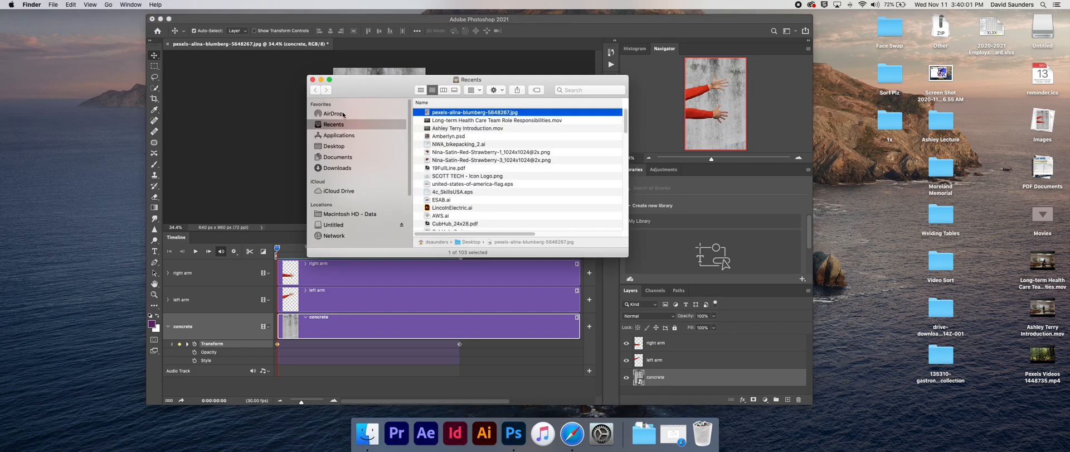
{"action": "left_click", "coordinate": [337, 146]}
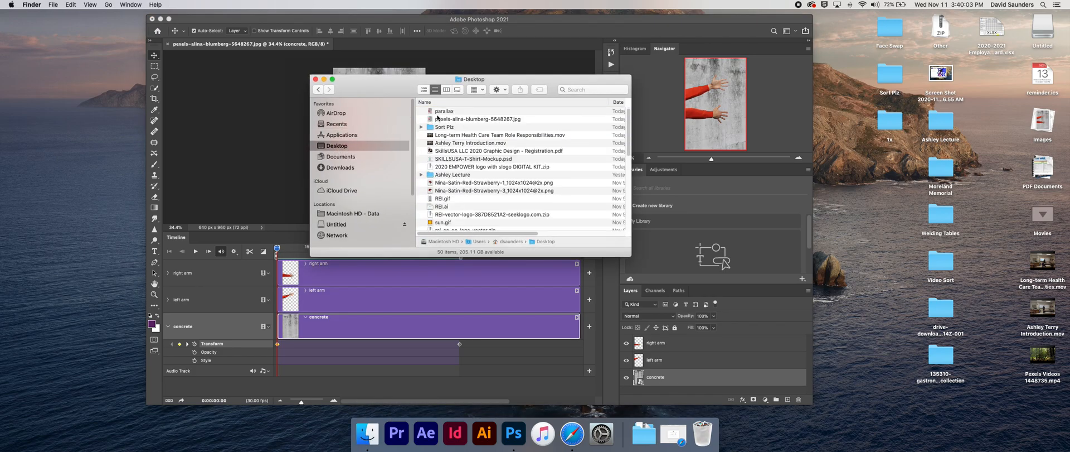
{"action": "left_click", "coordinate": [442, 113]}
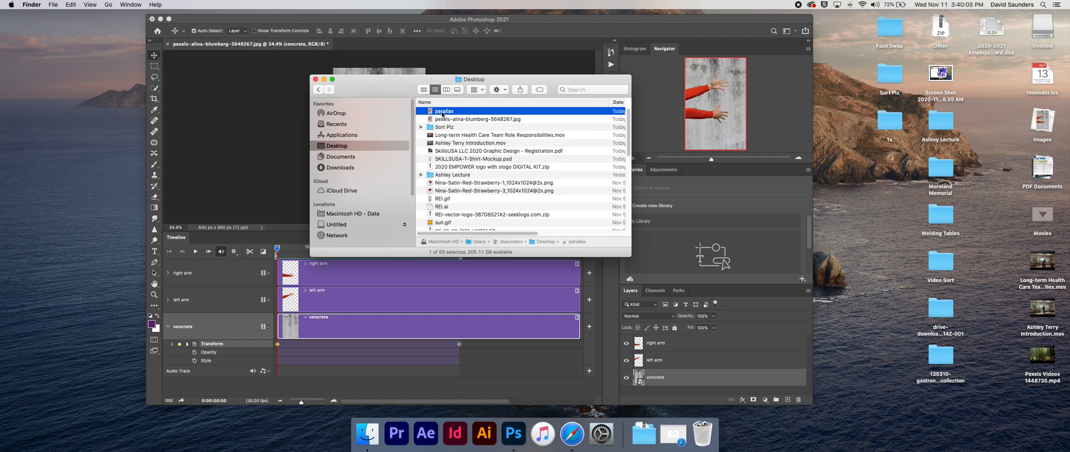
{"action": "key", "text": "space"}
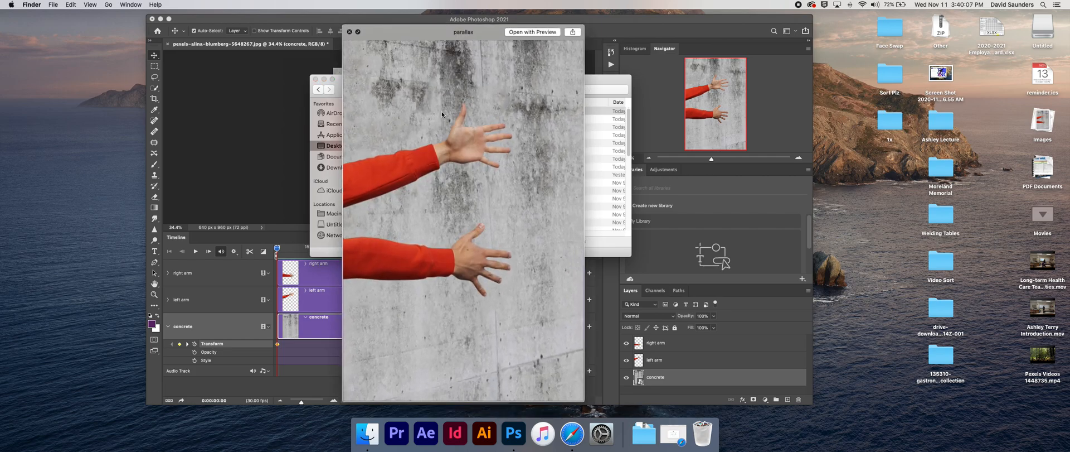